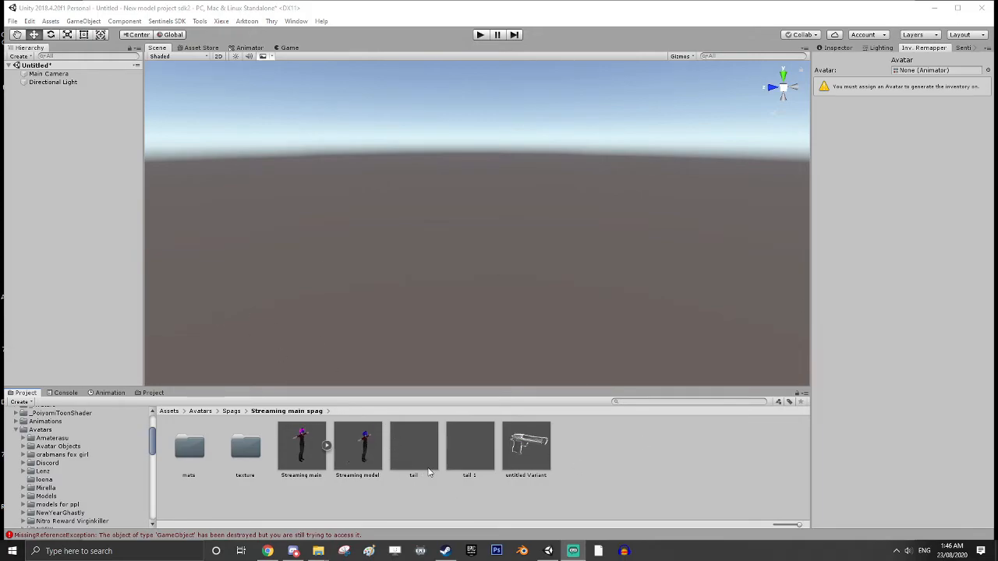
# Step: Add the Streaming model prefab to the scene and frame it from the front
pyautogui.click(532, 458)
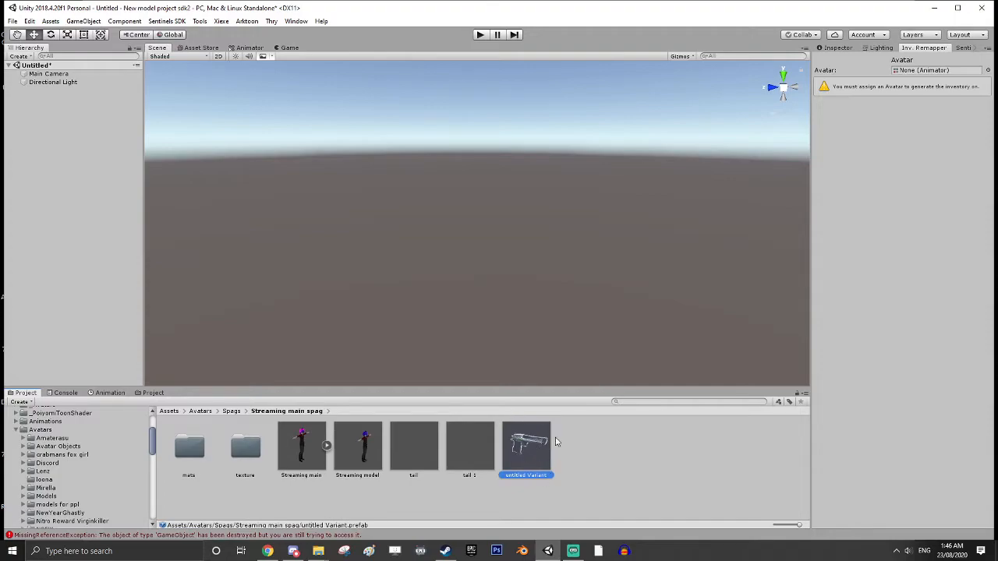
pyautogui.click(365, 449)
pyautogui.moveTo(372, 455); pyautogui.dragTo(74, 153)
pyautogui.scroll(5, 433, 204)
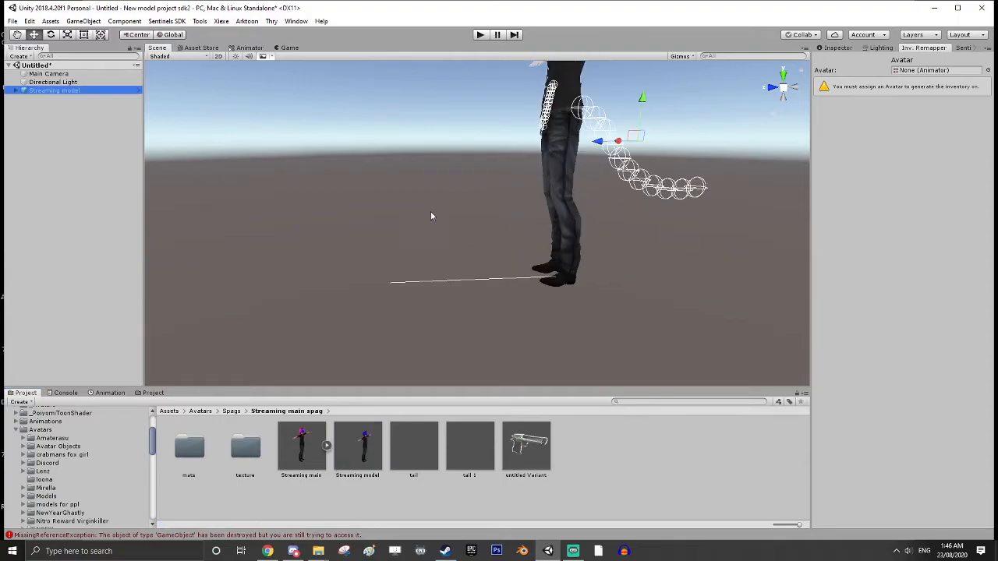
pyautogui.moveTo(432, 215); pyautogui.dragTo(363, 237, button='right')
pyautogui.moveTo(364, 237); pyautogui.dragTo(492, 270, button='middle')
pyautogui.press('f')
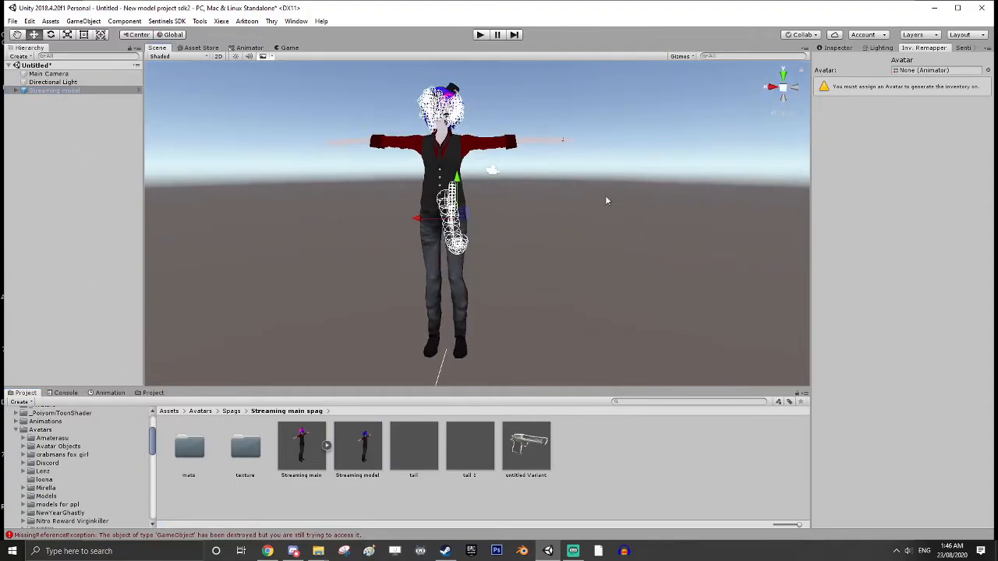
pyautogui.click(682, 56)
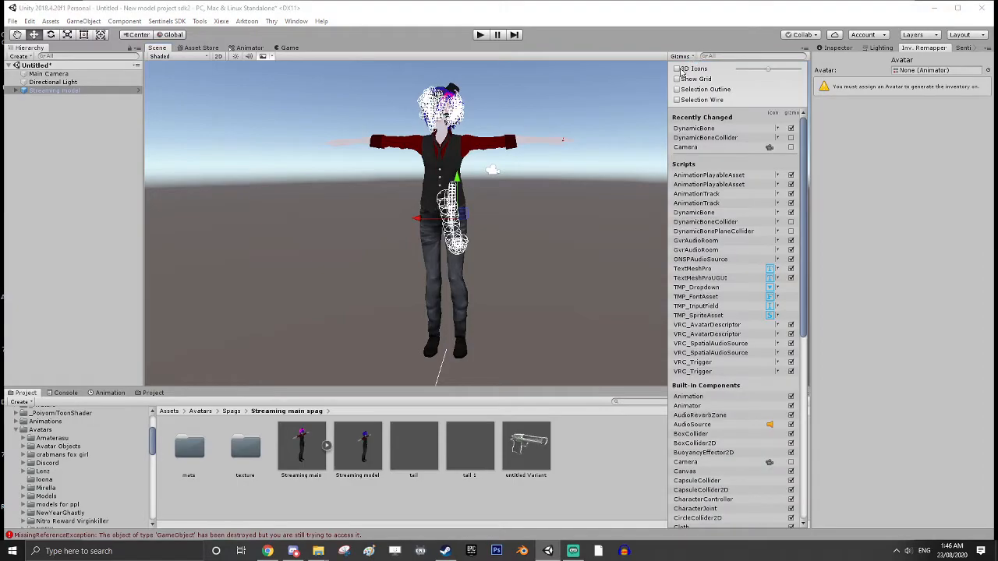
pyautogui.click(620, 145)
pyautogui.keyDown('alt'); pyautogui.moveTo(566, 228); pyautogui.dragTo(574, 243); pyautogui.keyUp('alt')
pyautogui.moveTo(574, 243); pyautogui.dragTo(584, 267, button='middle')
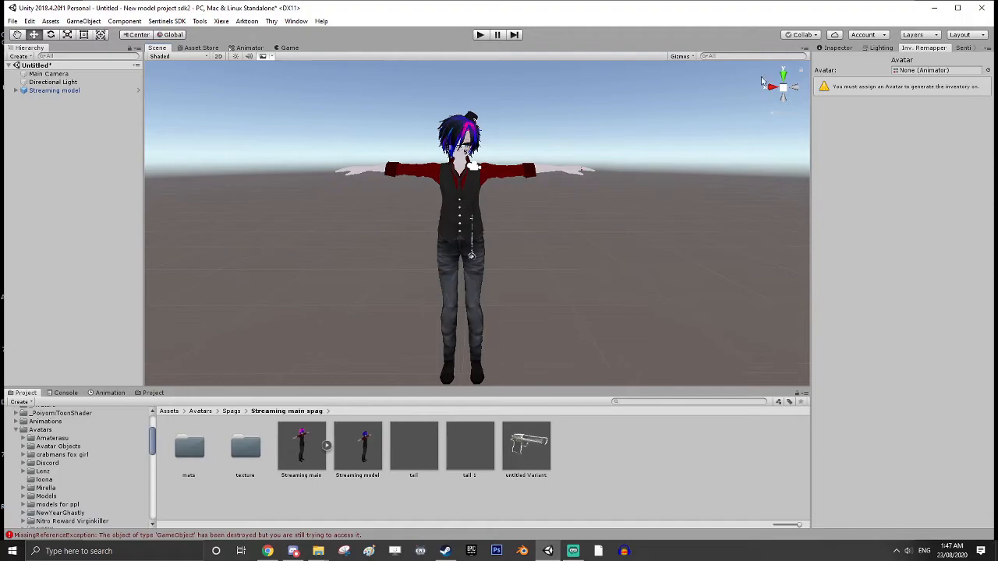
# Step: Set the scene's skybox material to StarSkyBox, searching the materials for "sky"
pyautogui.click(881, 49)
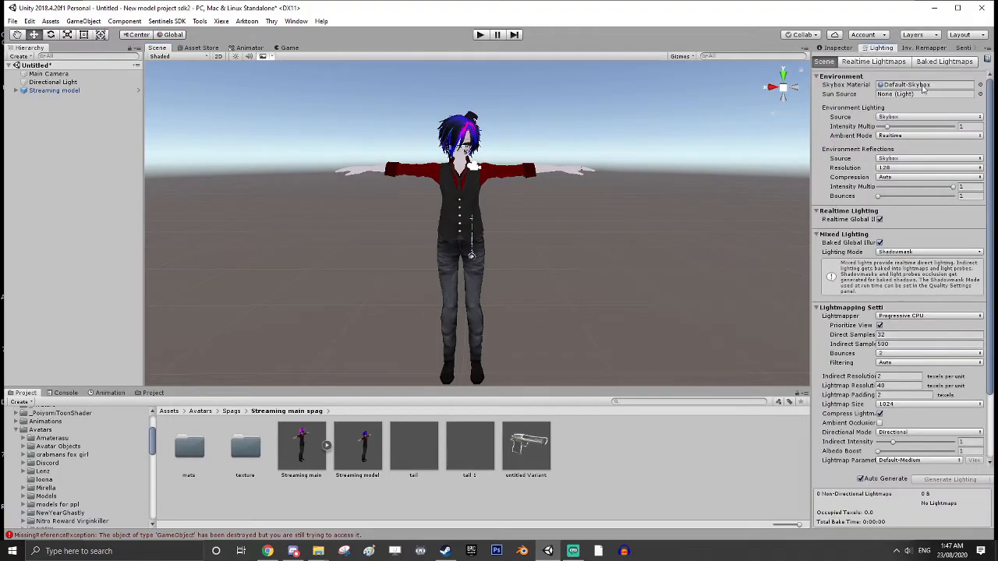
pyautogui.click(980, 85)
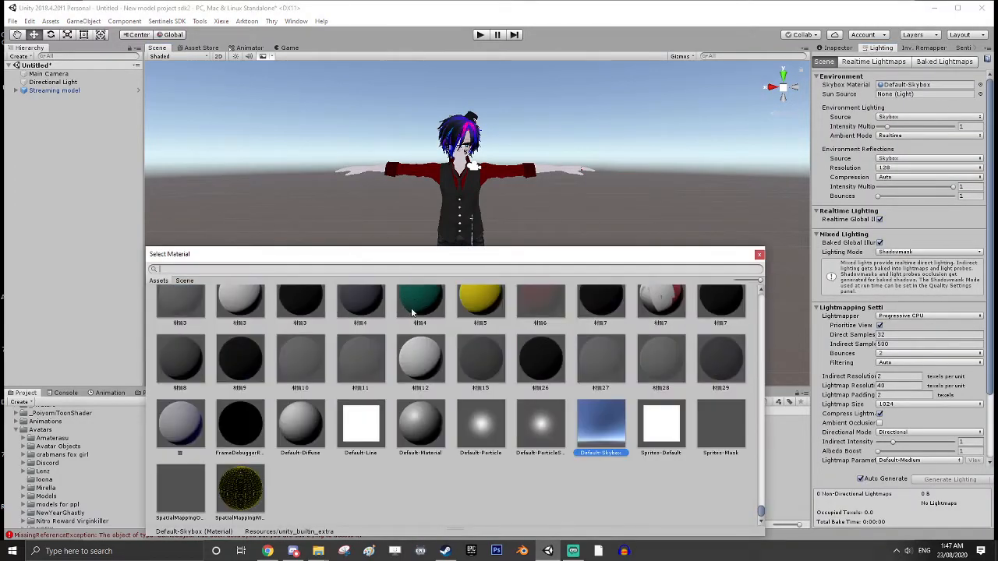
pyautogui.write('sky')
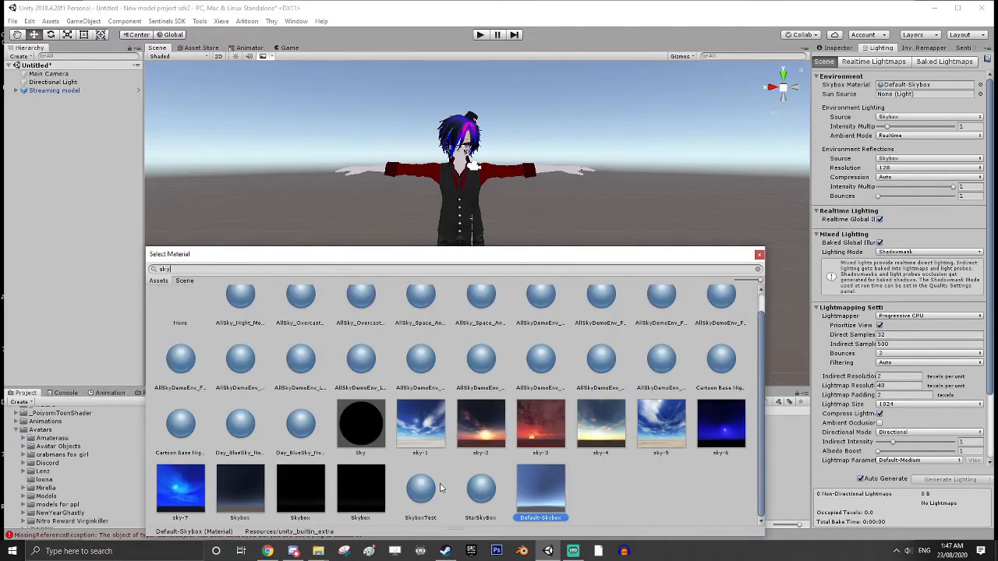
pyautogui.click(483, 497)
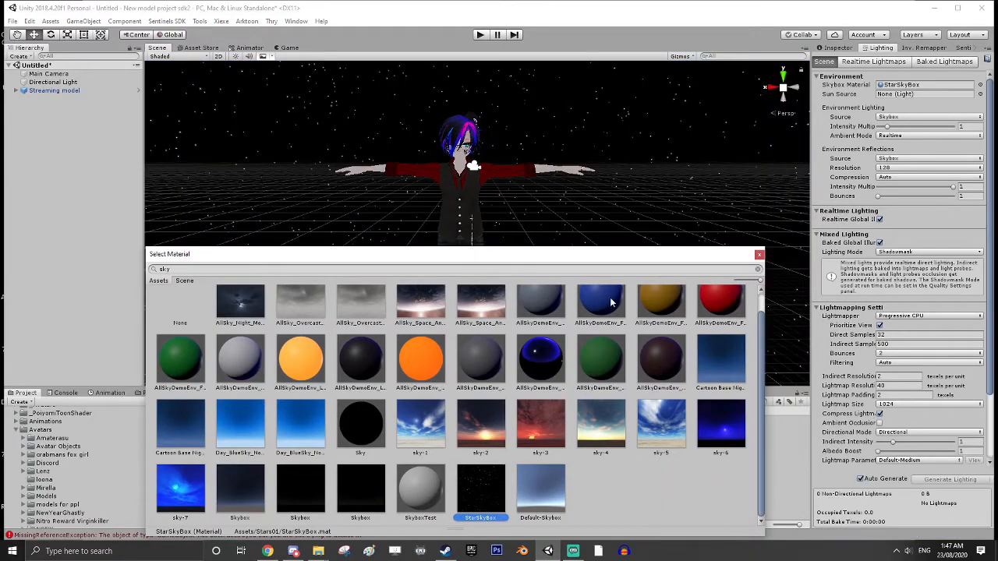
pyautogui.click(759, 254)
# Step: Examine the avatar from several angles against the new skybox
pyautogui.scroll(3, 614, 229)
pyautogui.keyDown('alt'); pyautogui.moveTo(614, 236); pyautogui.dragTo(558, 231); pyautogui.keyUp('alt')
pyautogui.moveTo(558, 231); pyautogui.dragTo(566, 267, button='middle')
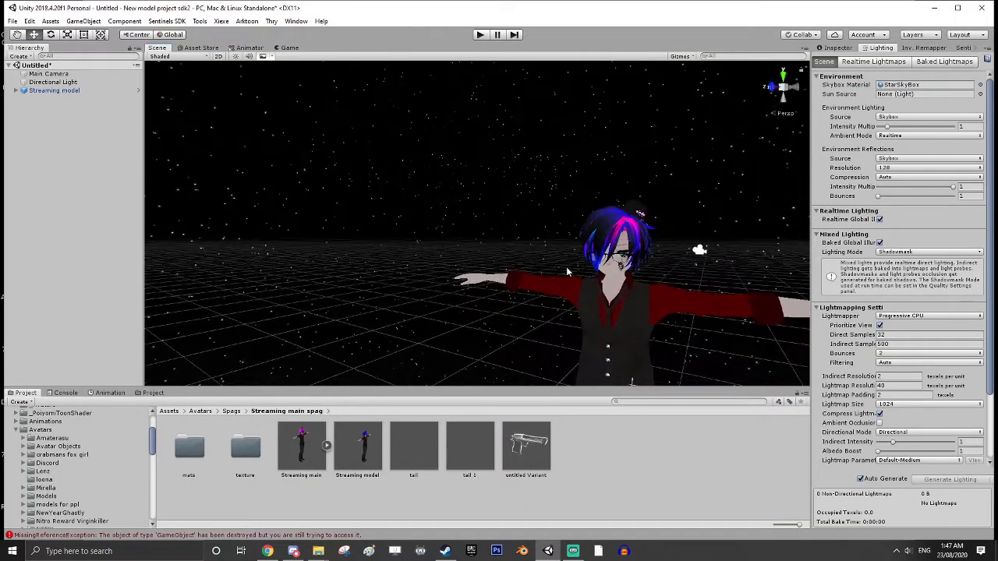
pyautogui.keyDown('alt'); pyautogui.moveTo(566, 267); pyautogui.dragTo(534, 237); pyautogui.keyUp('alt')
pyautogui.moveTo(535, 236); pyautogui.dragTo(539, 255, button='middle')
pyautogui.keyDown('alt'); pyautogui.moveTo(538, 254); pyautogui.dragTo(561, 265); pyautogui.keyUp('alt')
pyautogui.moveTo(562, 265); pyautogui.dragTo(569, 273, button='middle')
pyautogui.keyDown('alt'); pyautogui.moveTo(570, 273); pyautogui.dragTo(567, 297); pyautogui.keyUp('alt')
pyautogui.moveTo(567, 297); pyautogui.dragTo(552, 273, button='middle')
pyautogui.moveTo(552, 274)
pyautogui.keyDown('alt'); pyautogui.mouseDown()
pyautogui.moveTo(538, 277)
pyautogui.moveTo(555, 285)
pyautogui.mouseUp(); pyautogui.keyUp('alt')
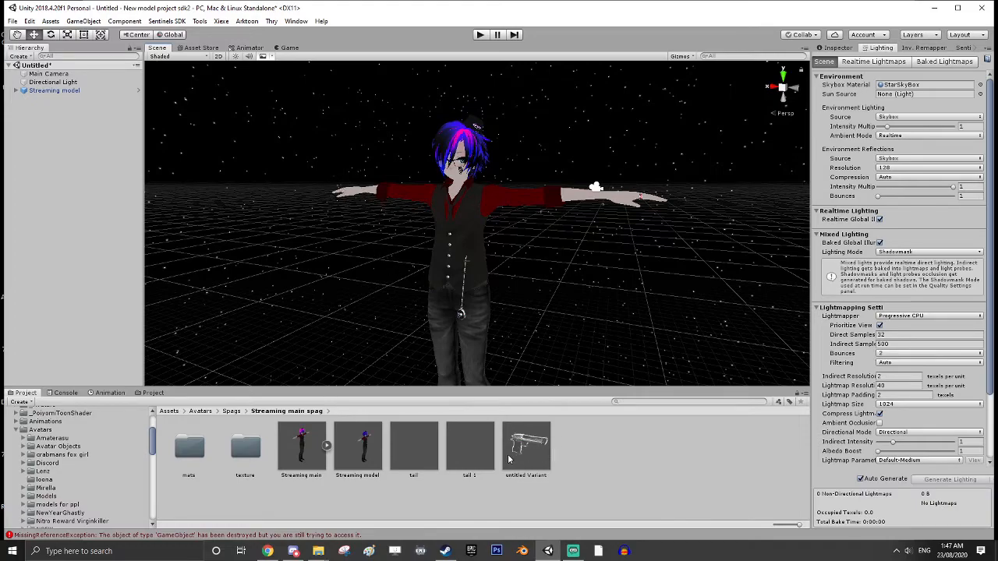
# Step: Add the untitled Variant gun prefab to the scene and move it beside the avatar, at about X -0.216, Y 0.49
pyautogui.moveTo(529, 466); pyautogui.dragTo(83, 152)
pyautogui.moveTo(366, 297); pyautogui.dragTo(352, 247, button='middle')
pyautogui.scroll(-3, 361, 265)
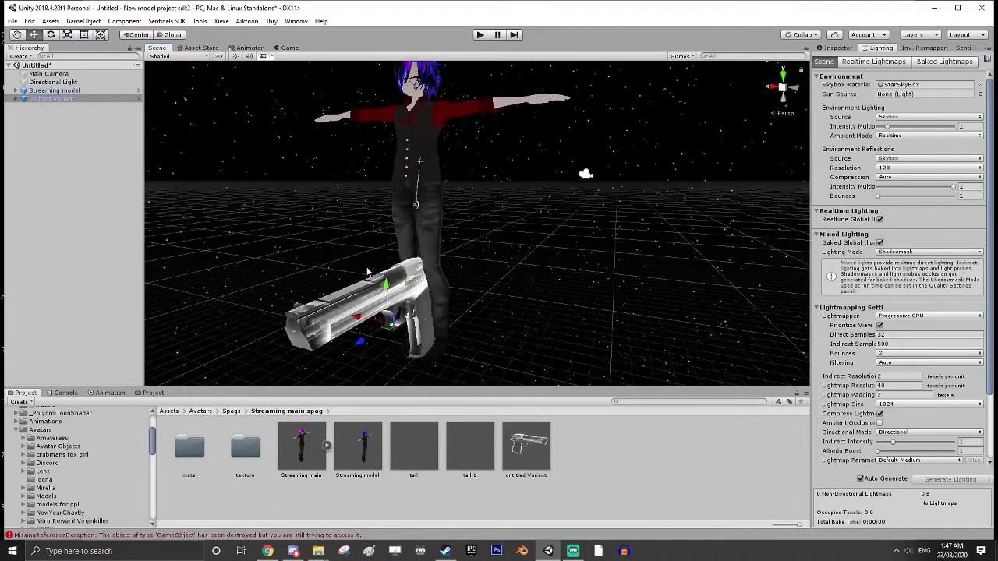
pyautogui.moveTo(388, 286); pyautogui.dragTo(389, 219)
pyautogui.keyDown('alt'); pyautogui.moveTo(479, 242); pyautogui.dragTo(516, 265); pyautogui.keyUp('alt')
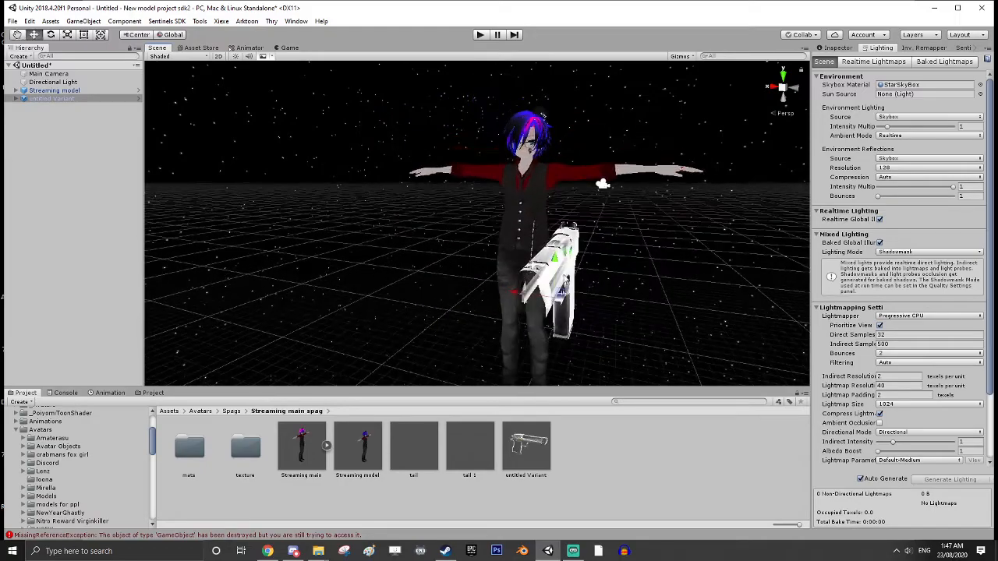
pyautogui.moveTo(559, 279); pyautogui.dragTo(664, 292, button='right')
pyautogui.moveTo(512, 290); pyautogui.dragTo(556, 266, button='middle')
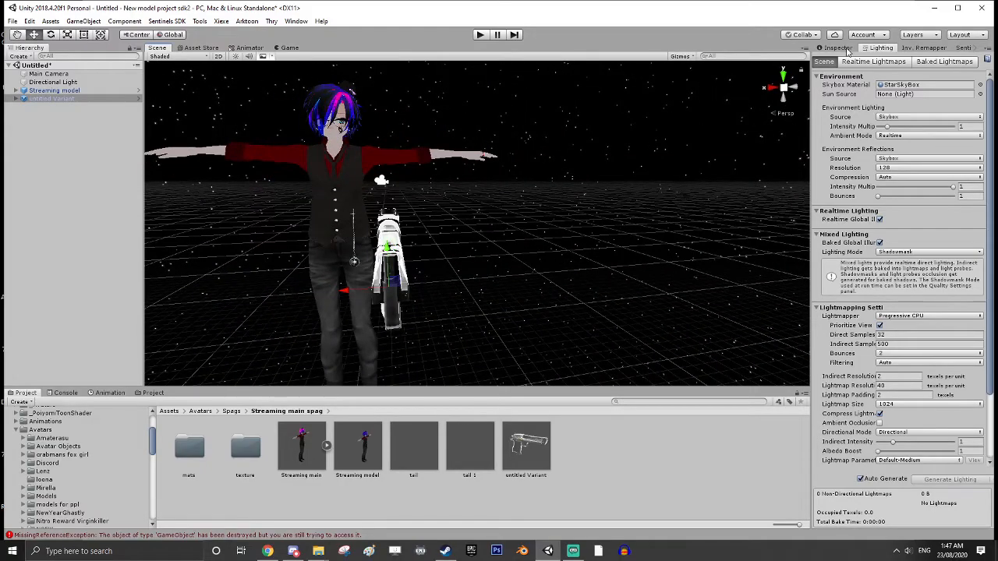
# Step: Show the gun's transform properties and examine its size against the avatar from the side
pyautogui.click(839, 48)
pyautogui.moveTo(640, 181); pyautogui.dragTo(619, 188, button='right')
pyautogui.keyDown('alt'); pyautogui.moveTo(618, 188); pyautogui.dragTo(559, 200); pyautogui.keyUp('alt')
pyautogui.keyDown('alt'); pyautogui.moveTo(570, 242); pyautogui.dragTo(476, 246); pyautogui.keyUp('alt')
pyautogui.moveTo(475, 246); pyautogui.dragTo(416, 240, button='middle')
pyautogui.keyDown('alt'); pyautogui.moveTo(530, 269); pyautogui.dragTo(434, 266); pyautogui.keyUp('alt')
pyautogui.moveTo(434, 266); pyautogui.dragTo(413, 248, button='middle')
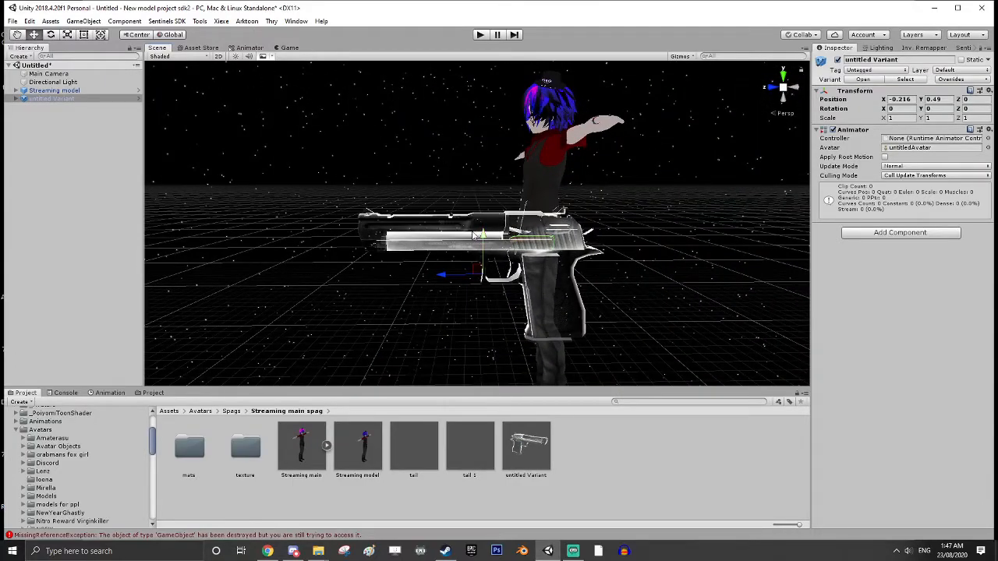
# Step: Unpack the prefabs of the Streaming model and the untitled Variant gun in the scene
pyautogui.moveTo(53, 100); pyautogui.dragTo(56, 93)
pyautogui.rightClick(57, 92)
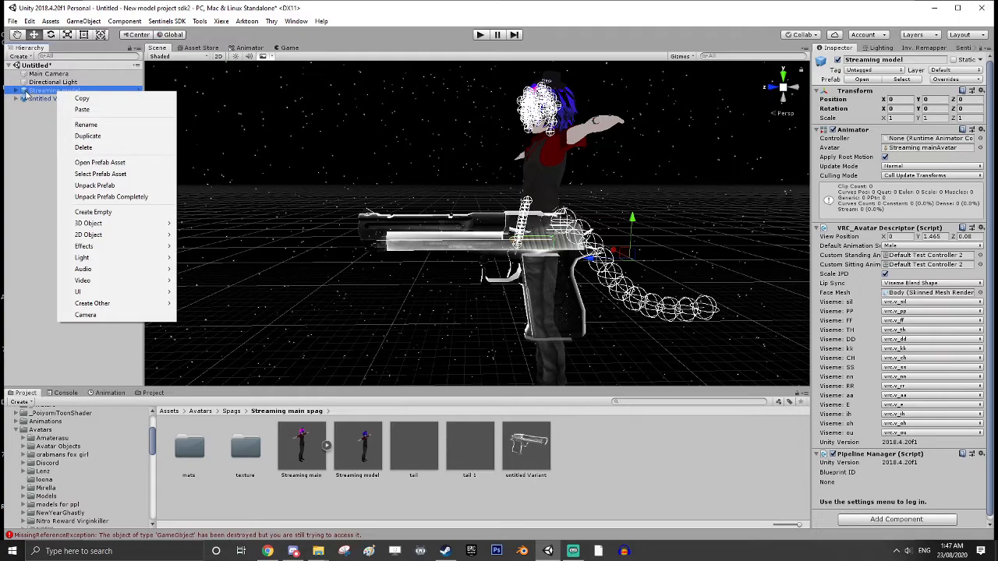
pyautogui.click(119, 189)
pyautogui.rightClick(64, 96)
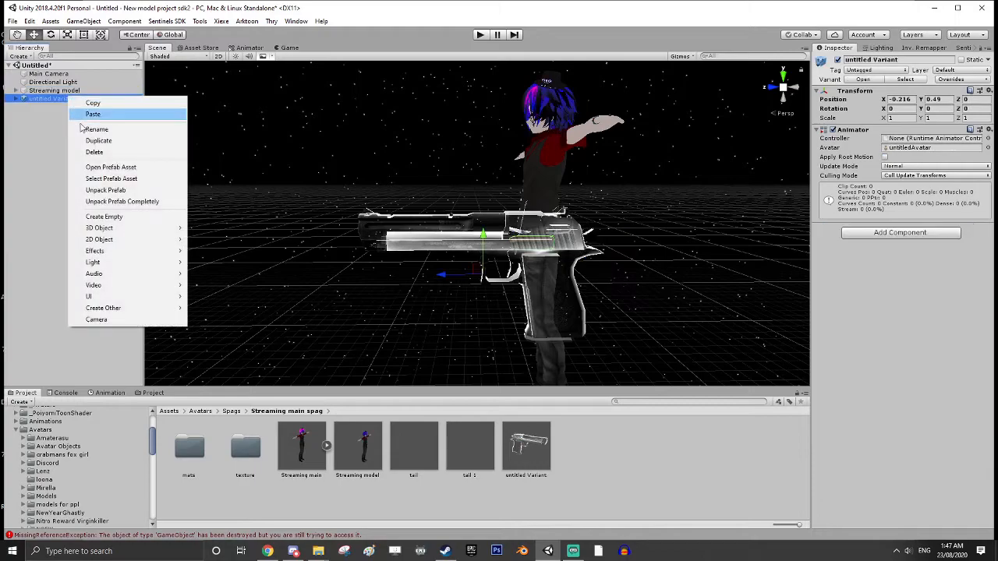
pyautogui.click(110, 195)
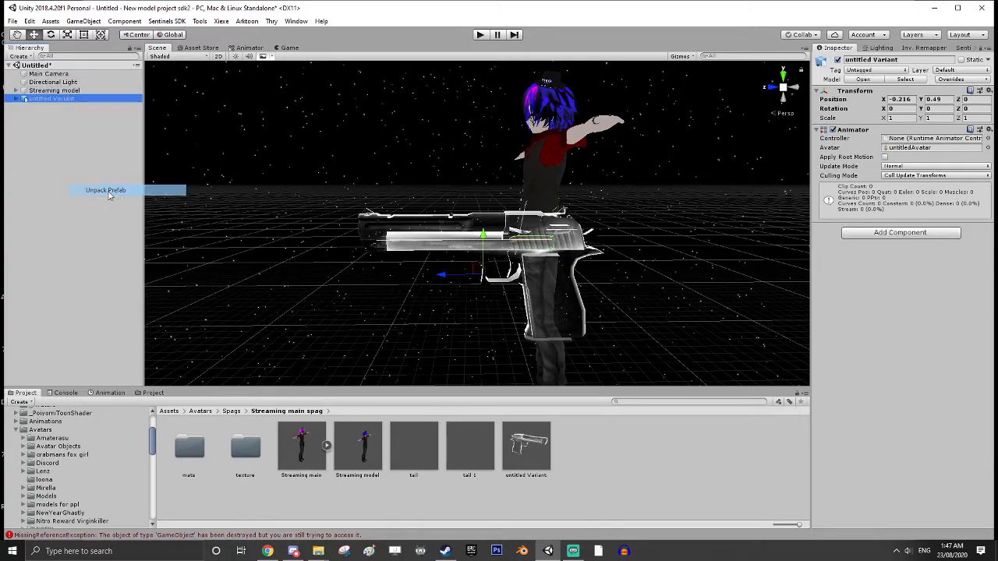
pyautogui.rightClick(36, 99)
pyautogui.click(68, 193)
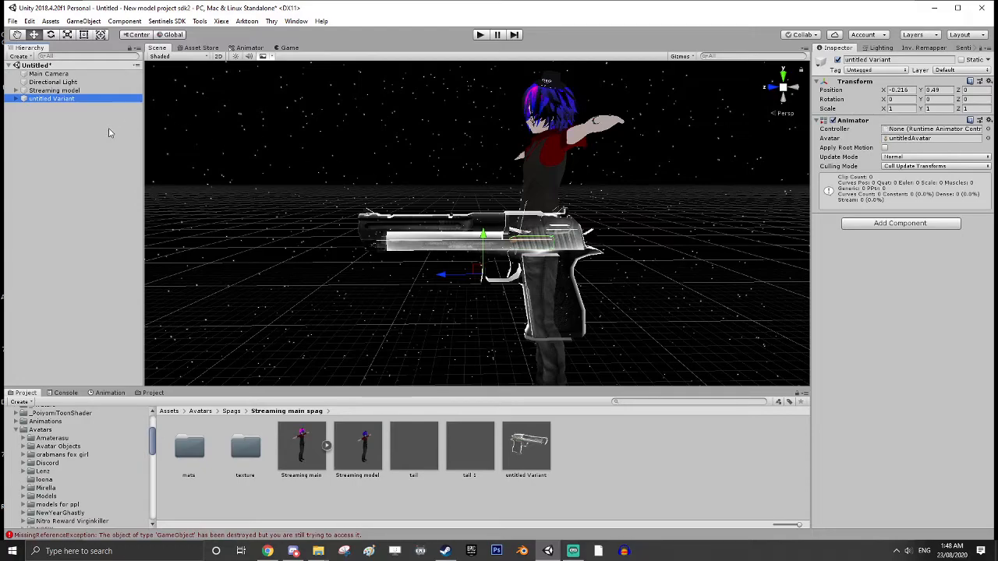
# Step: Shift the gun closer to the avatar's body, to about X -0.174
pyautogui.moveTo(489, 253); pyautogui.dragTo(299, 294, button='right')
pyautogui.moveTo(450, 266); pyautogui.dragTo(478, 280)
pyautogui.moveTo(479, 284); pyautogui.dragTo(688, 273, button='right')
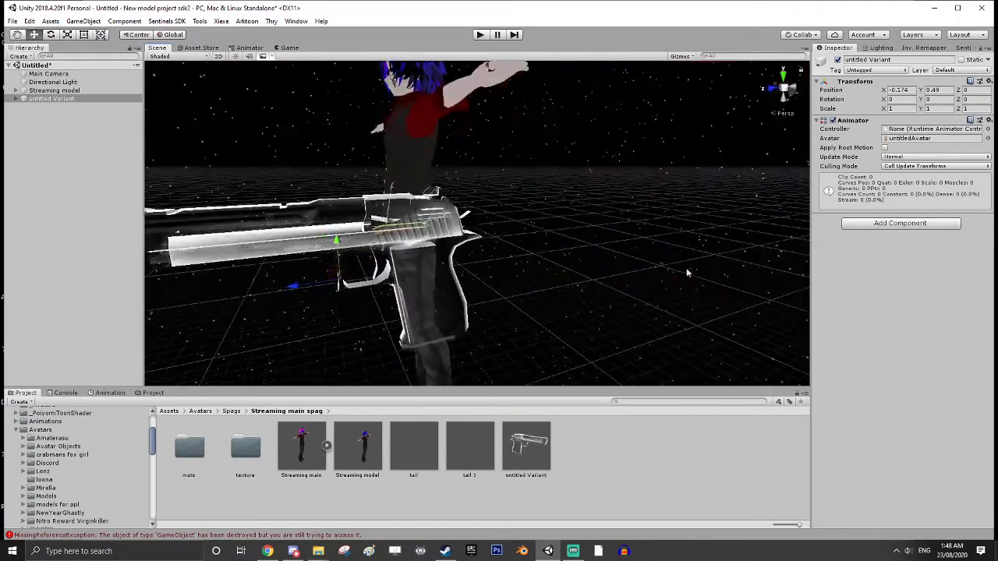
# Step: Set the gun's scale to 0.5 on X, Y and Z
pyautogui.click(67, 35)
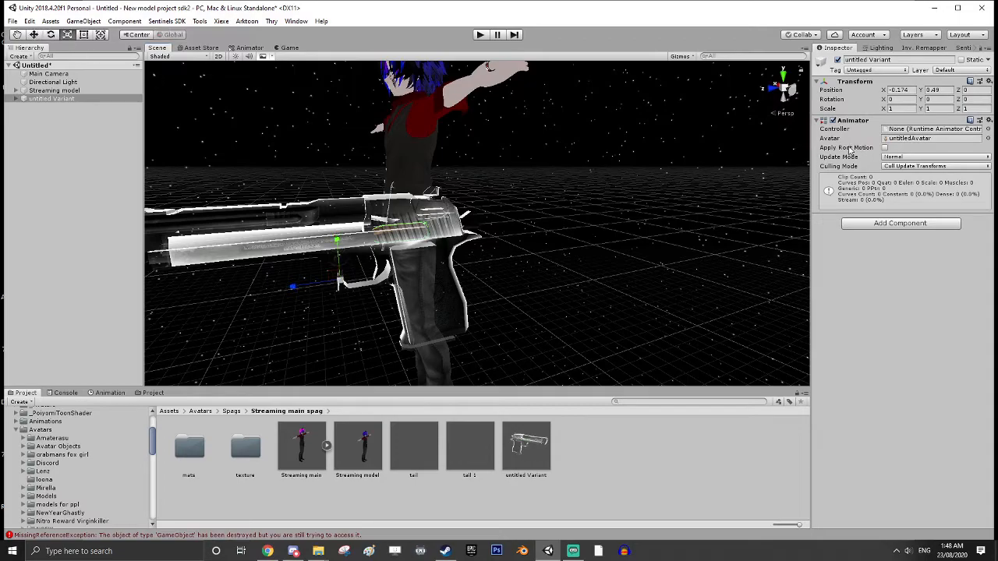
pyautogui.click(34, 35)
pyautogui.click(900, 109)
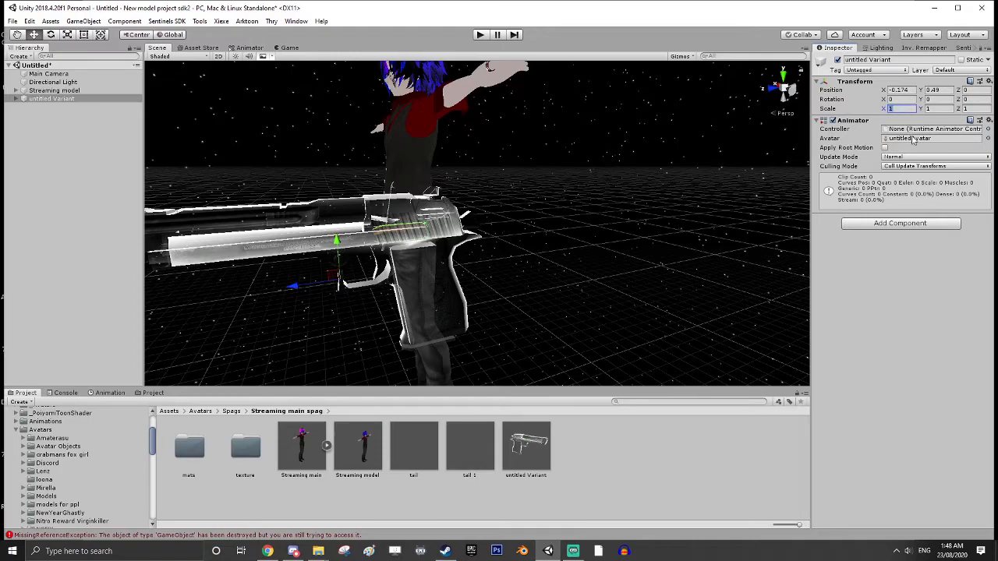
pyautogui.write('0')
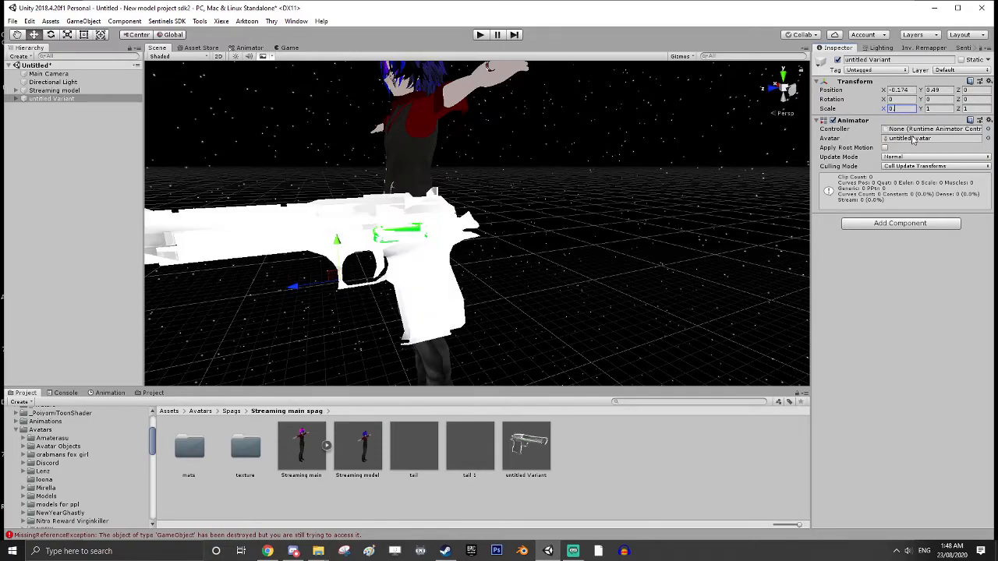
pyautogui.write('.5')
pyautogui.press('Tab')
pyautogui.write('0.5')
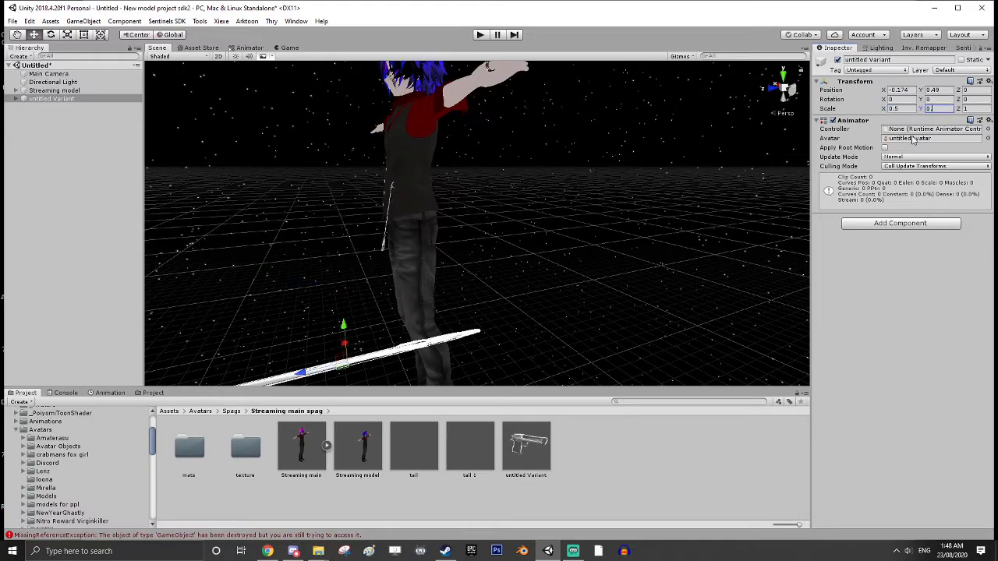
pyautogui.press('Tab')
pyautogui.write('0.5')
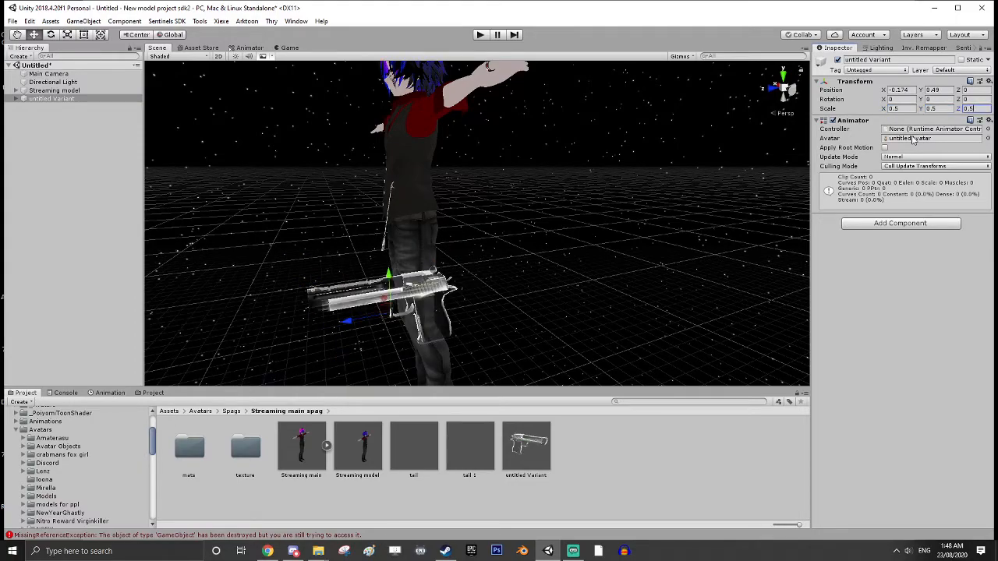
# Step: Set the gun's scale to 0.2 on all three axes
pyautogui.click(900, 111)
pyautogui.write('0.2')
pyautogui.press('Tab')
pyautogui.write('0.2')
pyautogui.press('Tab')
pyautogui.write('0.2')
# Step: Raise the gun to the avatar's hip height, at about Y 0.869, and check it from the front
pyautogui.moveTo(417, 291); pyautogui.dragTo(412, 191)
pyautogui.scroll(3, 528, 242)
pyautogui.keyDown('alt'); pyautogui.moveTo(527, 241); pyautogui.dragTo(528, 252); pyautogui.keyUp('alt')
pyautogui.moveTo(528, 251); pyautogui.dragTo(526, 254, button='middle')
pyautogui.keyDown('alt'); pyautogui.moveTo(526, 254); pyautogui.dragTo(546, 254); pyautogui.keyUp('alt')
pyautogui.moveTo(546, 254); pyautogui.dragTo(558, 253, button='middle')
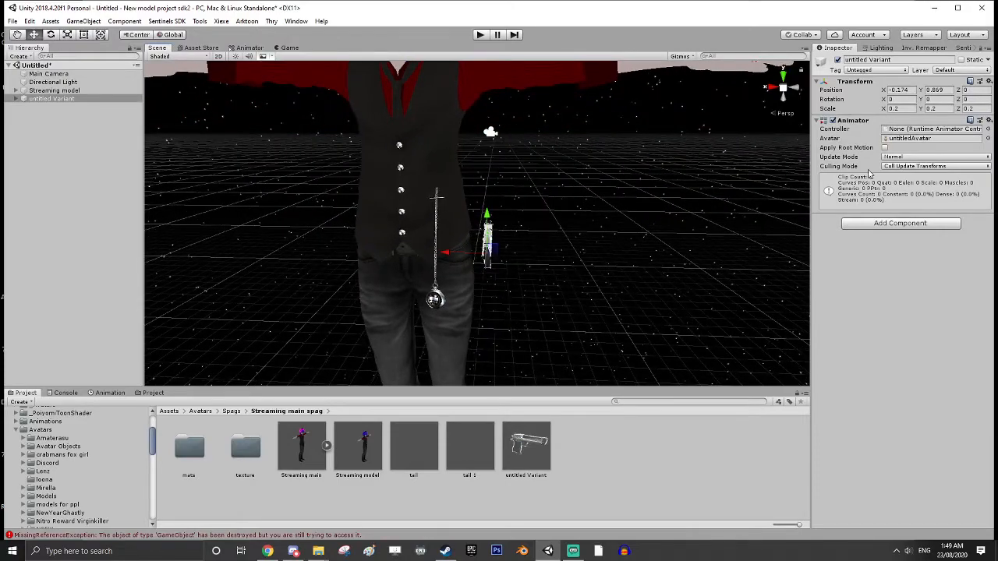
# Step: Set the gun's scale to 0.3 on X, Y and Z
pyautogui.click(901, 110)
pyautogui.write('0.3')
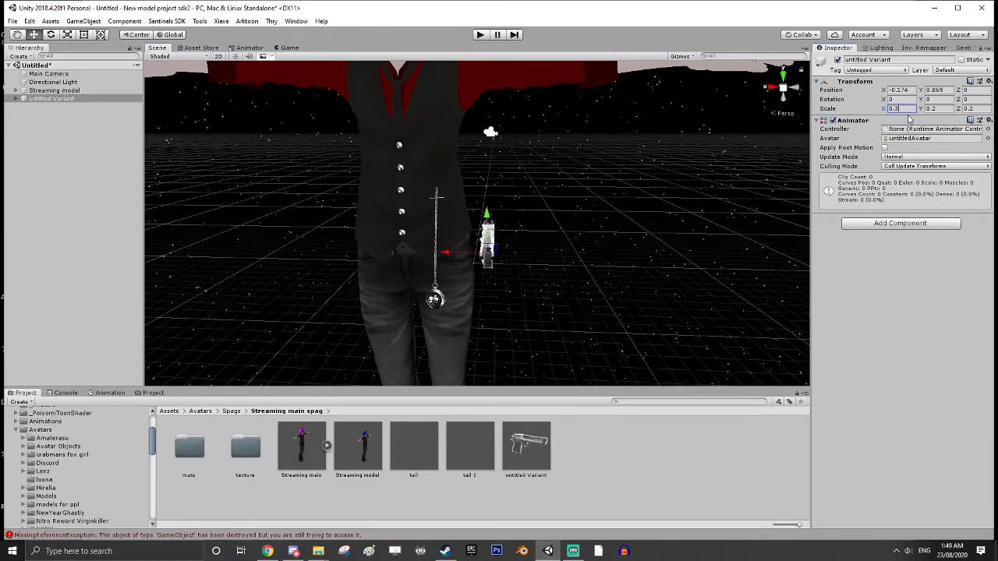
pyautogui.press('Tab')
pyautogui.write('0.3')
pyautogui.press('Tab')
pyautogui.write('0.3')
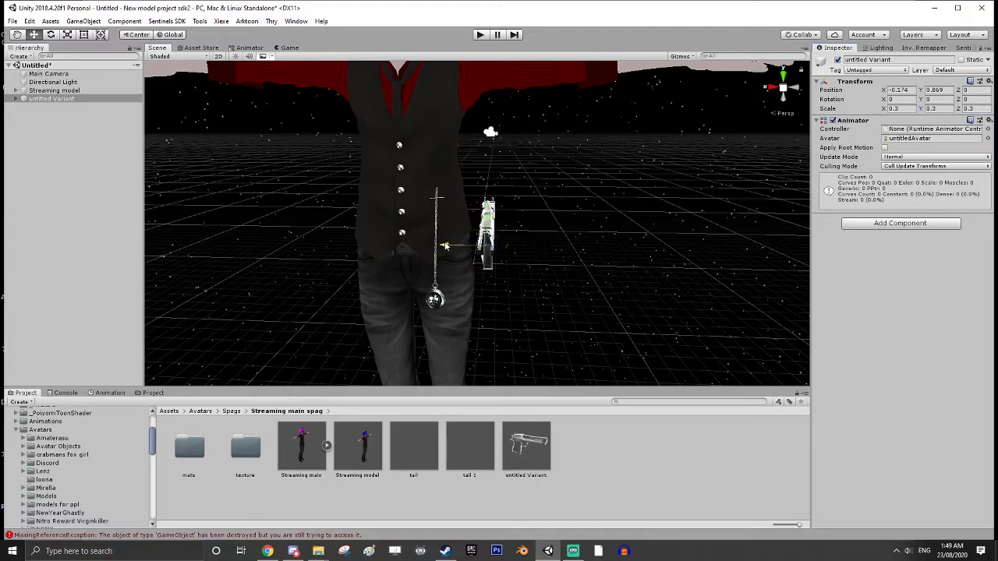
# Step: Move the gun up to the avatar's left hand, at about X -0.681, Y 1.23, and check the placement from the side
pyautogui.moveTo(578, 209); pyautogui.dragTo(494, 244, button='middle')
pyautogui.moveTo(494, 245); pyautogui.dragTo(430, 256, button='right')
pyautogui.moveTo(429, 256); pyautogui.dragTo(429, 252, button='middle')
pyautogui.moveTo(477, 251); pyautogui.dragTo(659, 212)
pyautogui.moveTo(660, 213); pyautogui.dragTo(709, 221, button='right')
pyautogui.moveTo(710, 222); pyautogui.dragTo(710, 230, button='middle')
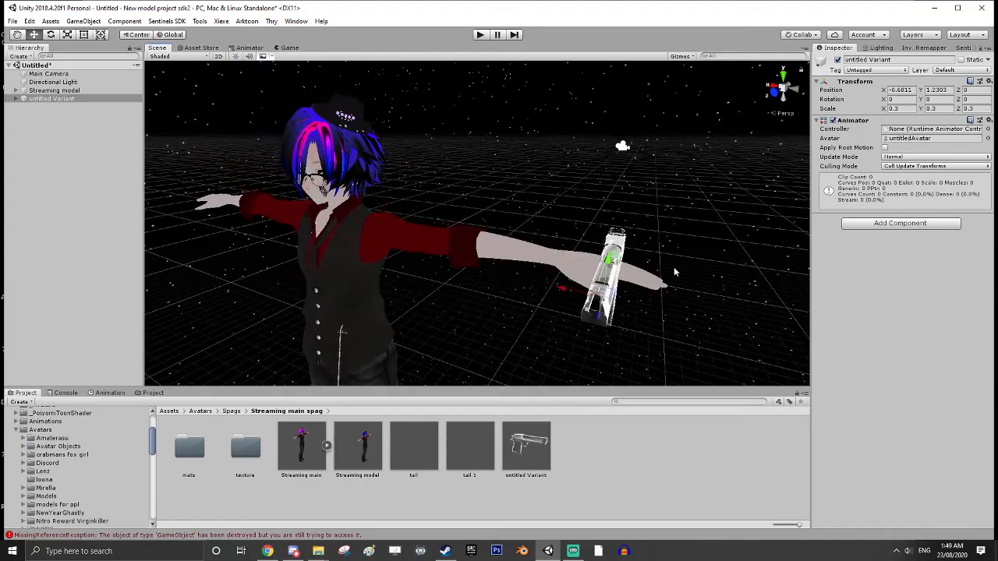
pyautogui.moveTo(672, 262); pyautogui.dragTo(632, 276, button='middle')
pyautogui.moveTo(632, 275); pyautogui.dragTo(577, 315, button='right')
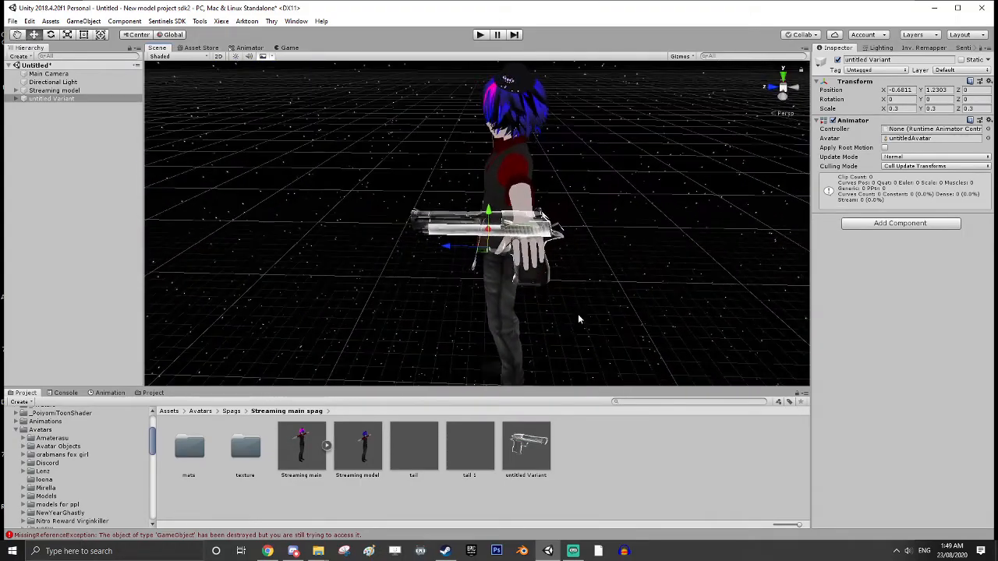
# Step: Move the gun across to the avatar's right hand, at about X 0.625
pyautogui.moveTo(546, 266); pyautogui.dragTo(593, 260, button='right')
pyautogui.moveTo(593, 260); pyautogui.dragTo(674, 253, button='middle')
pyautogui.moveTo(689, 237); pyautogui.dragTo(545, 224)
# Step: Rotate the gun at the right hand to 90 degrees about Z and 90 degrees about Y
pyautogui.click(51, 34)
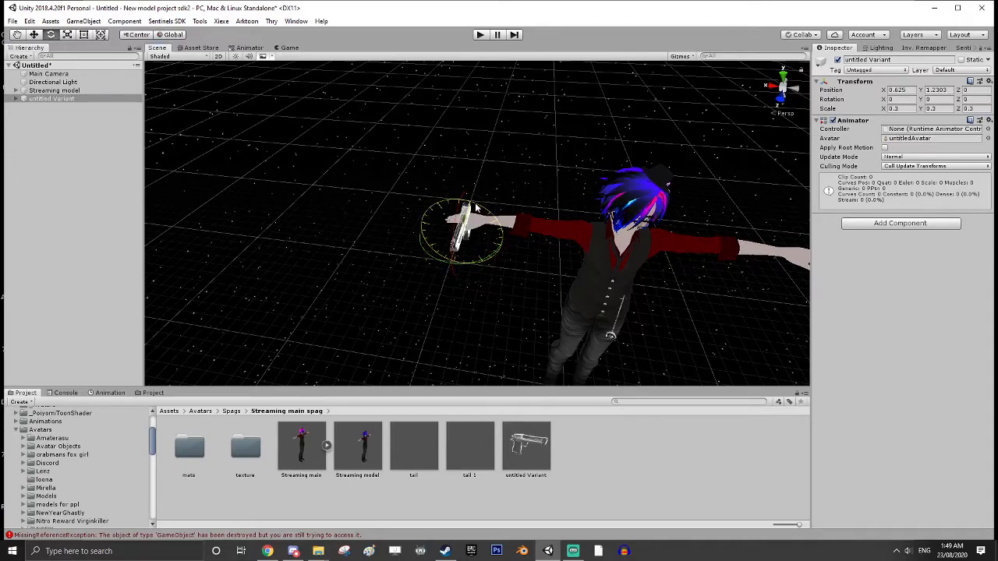
pyautogui.moveTo(481, 210); pyautogui.dragTo(572, 344)
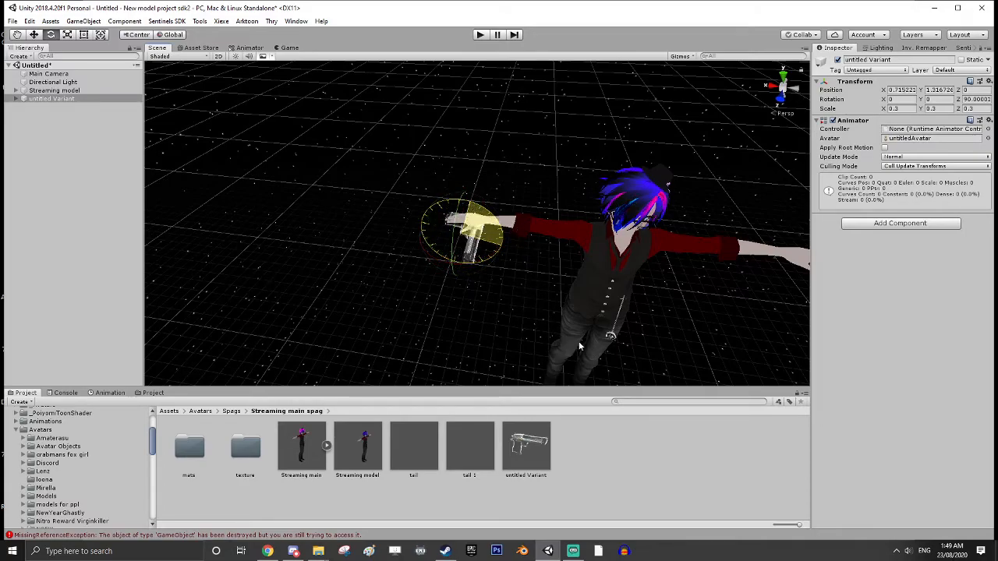
pyautogui.scroll(10, 533, 306)
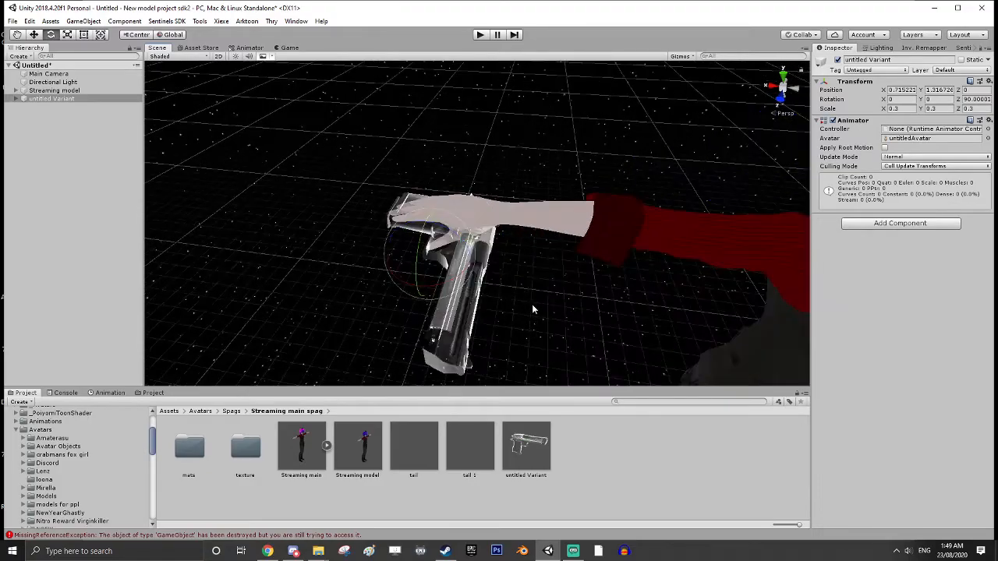
pyautogui.moveTo(577, 297); pyautogui.dragTo(507, 269, button='right')
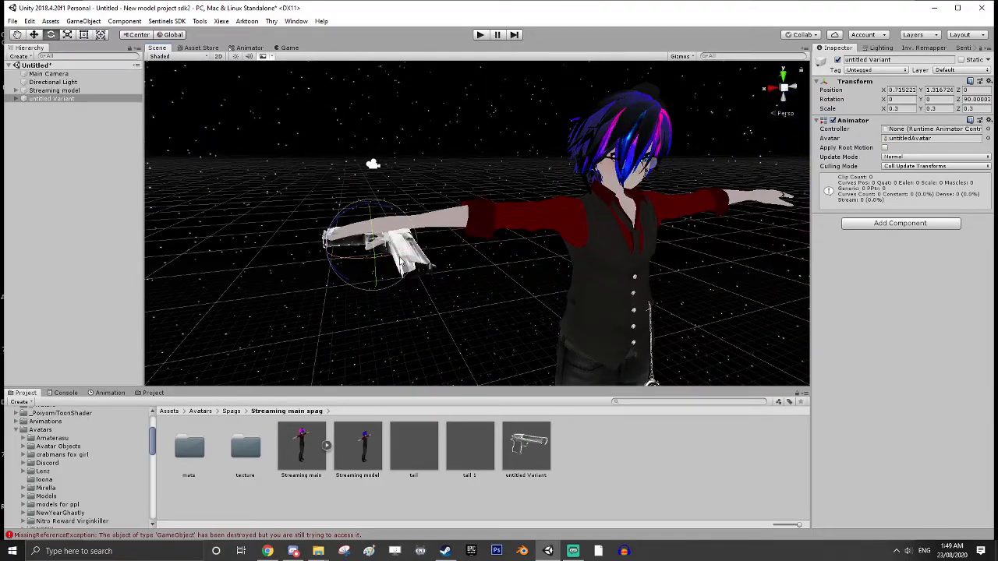
pyautogui.moveTo(402, 256); pyautogui.dragTo(361, 264)
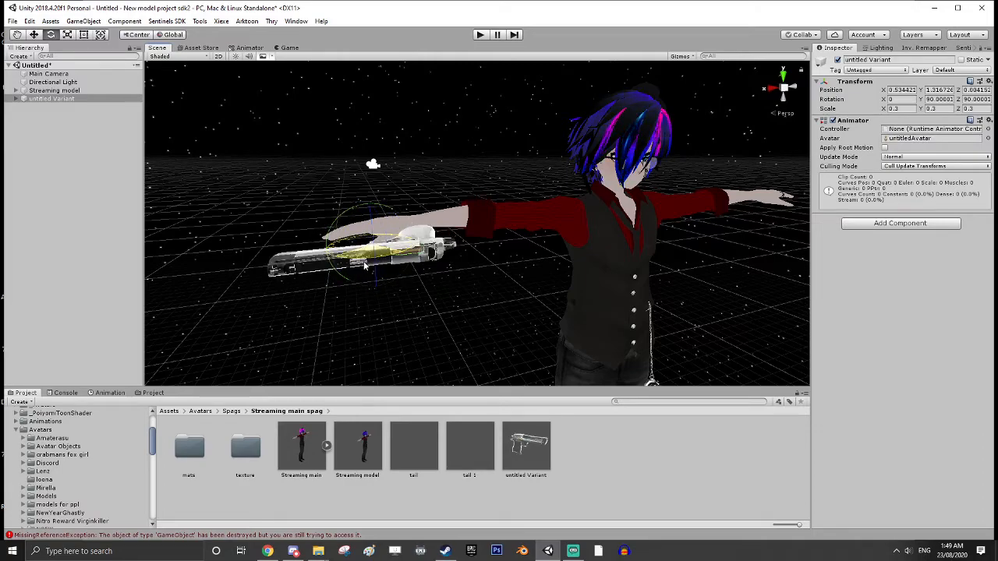
# Step: Tilt the gun at the right hand to a rotation of 75 degrees about Z
pyautogui.moveTo(364, 265); pyautogui.dragTo(369, 269)
pyautogui.moveTo(375, 273); pyautogui.dragTo(608, 330, button='right')
pyautogui.moveTo(608, 330); pyautogui.dragTo(666, 336, button='middle')
pyautogui.moveTo(631, 282); pyautogui.dragTo(616, 289)
pyautogui.moveTo(614, 295); pyautogui.dragTo(663, 301, button='right')
pyautogui.moveTo(557, 240); pyautogui.dragTo(547, 232)
pyautogui.moveTo(555, 262); pyautogui.dragTo(584, 268, button='right')
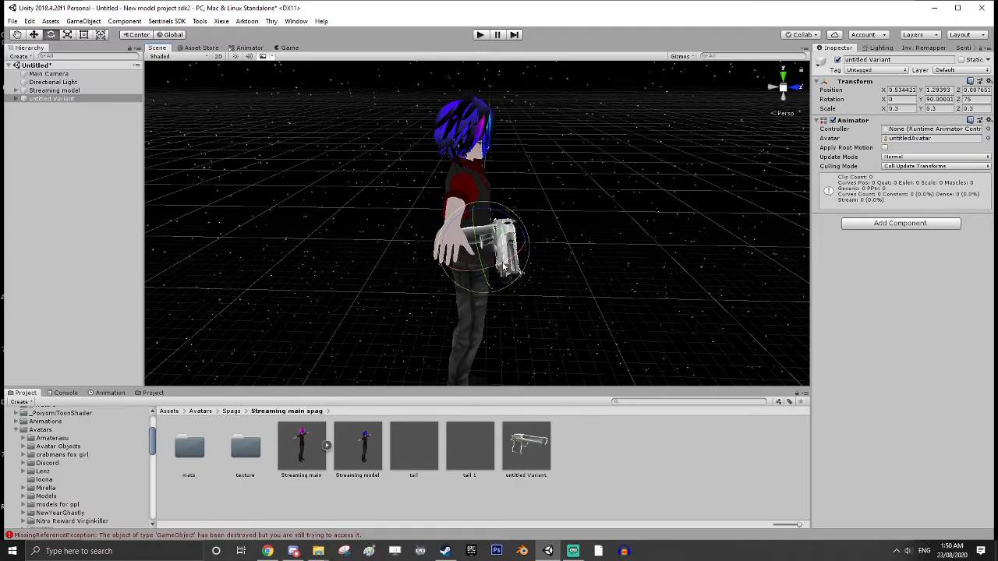
# Step: Move the gun into the right palm, at about X 0.633 and Z -0.059, and view it from above
pyautogui.click(34, 35)
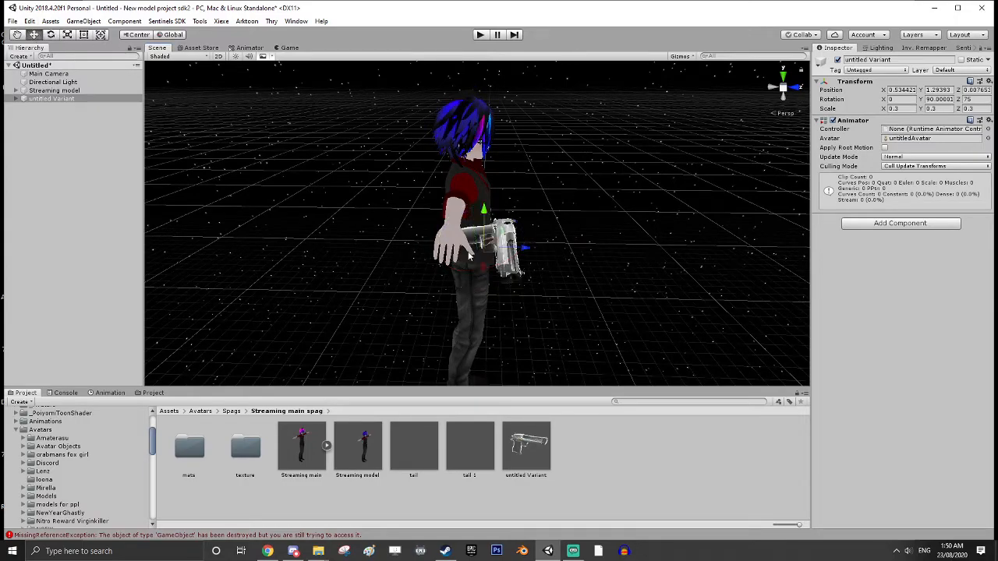
pyautogui.moveTo(484, 266)
pyautogui.mouseDown()
pyautogui.moveTo(507, 293)
pyautogui.moveTo(499, 280)
pyautogui.moveTo(521, 277)
pyautogui.moveTo(492, 273)
pyautogui.mouseUp()
pyautogui.moveTo(536, 287); pyautogui.dragTo(566, 303, button='right')
pyautogui.moveTo(566, 304); pyautogui.dragTo(582, 312, button='middle')
pyautogui.moveTo(582, 312); pyautogui.dragTo(606, 301, button='right')
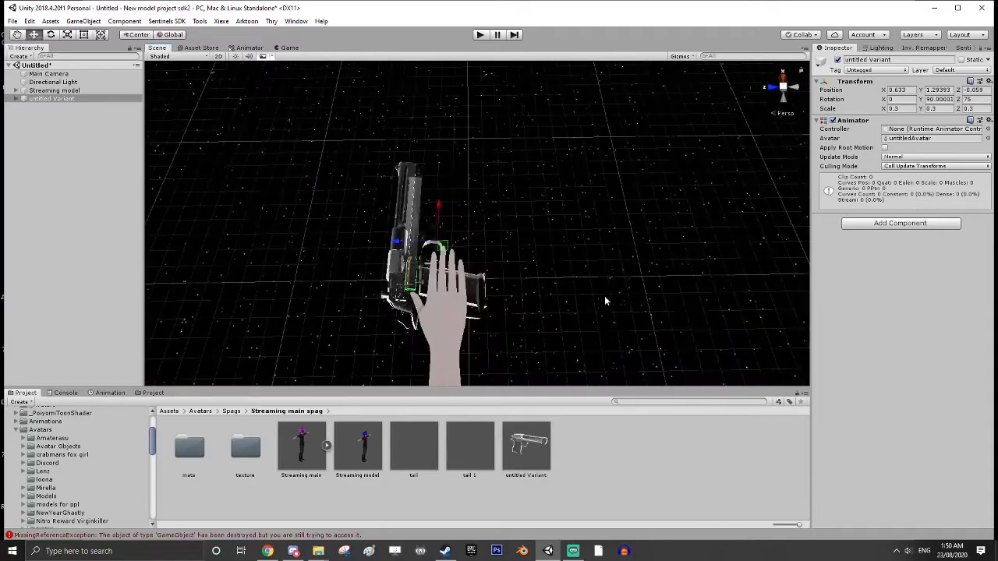
# Step: Fine-tune the gun's position against the fingers to about X 0.6316 and Z -0.0593
pyautogui.moveTo(606, 301); pyautogui.dragTo(624, 277, button='middle')
pyautogui.scroll(3, 611, 273)
pyautogui.moveTo(611, 272); pyautogui.dragTo(588, 257, button='right')
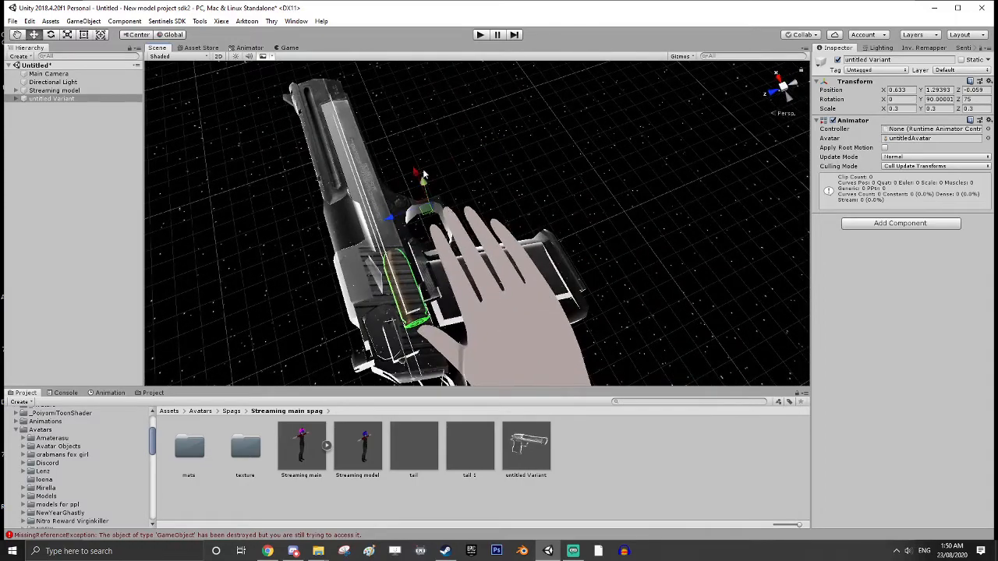
pyautogui.moveTo(416, 172)
pyautogui.mouseDown()
pyautogui.moveTo(421, 180)
pyautogui.moveTo(414, 169)
pyautogui.moveTo(423, 171)
pyautogui.mouseUp()
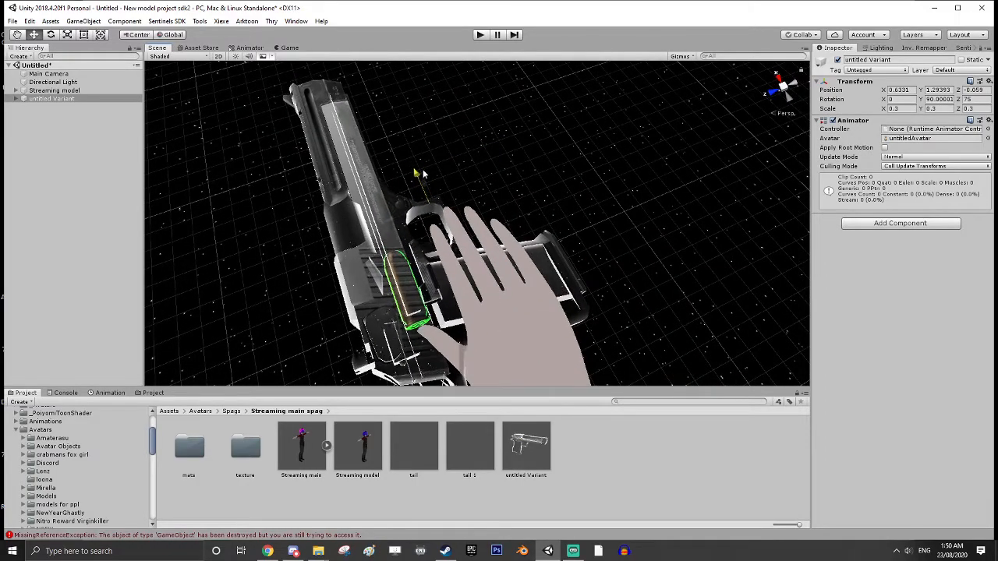
pyautogui.moveTo(424, 171); pyautogui.dragTo(419, 234, button='right')
pyautogui.moveTo(373, 148); pyautogui.dragTo(372, 148)
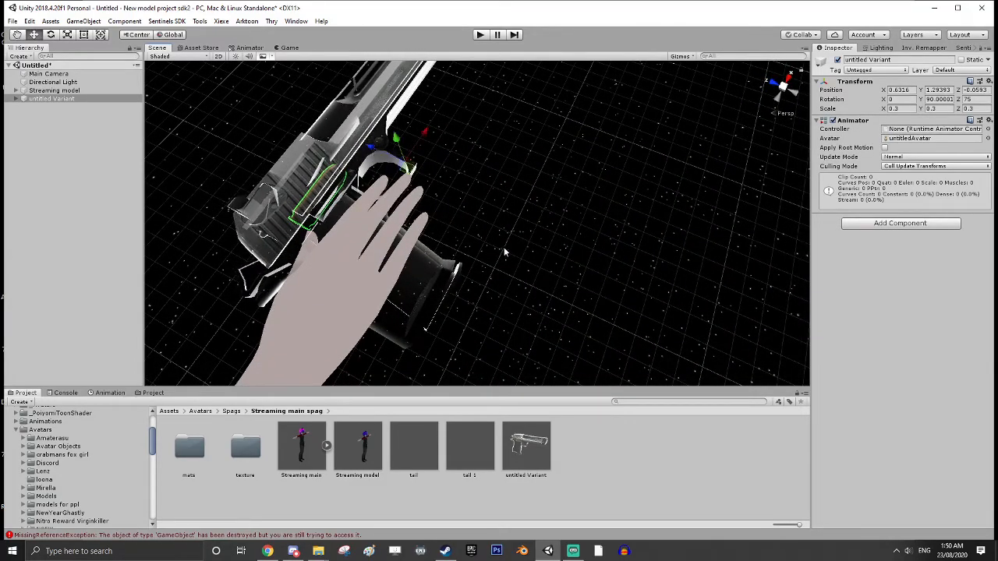
pyautogui.moveTo(488, 237); pyautogui.dragTo(388, 209, button='right')
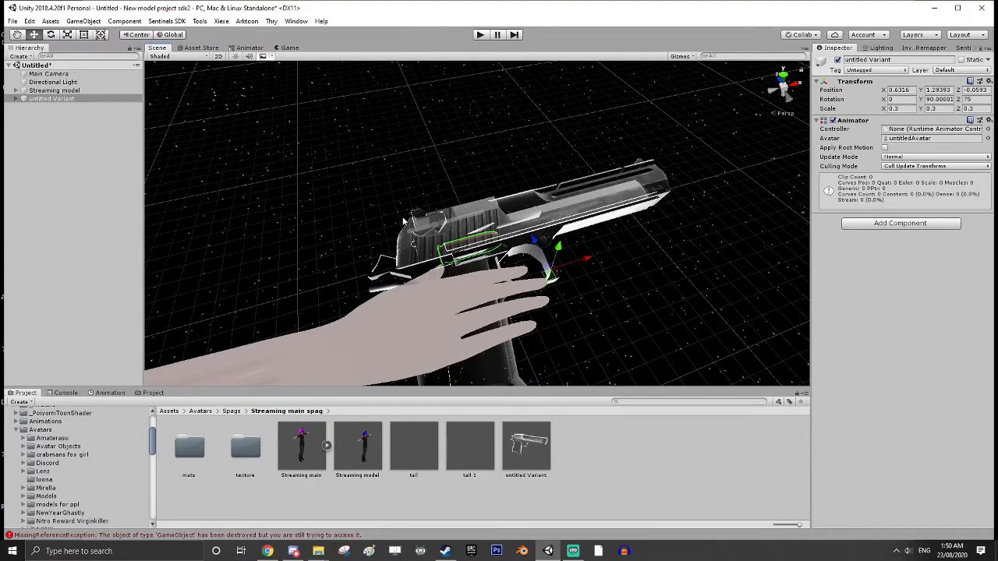
# Step: Rotate the gun in the right hand to about 86.5 degrees about Z
pyautogui.moveTo(595, 272); pyautogui.dragTo(406, 178, button='right')
pyautogui.moveTo(459, 223); pyautogui.dragTo(386, 195, button='right')
pyautogui.moveTo(386, 195); pyautogui.dragTo(368, 189, button='middle')
pyautogui.click(51, 34)
pyautogui.moveTo(446, 171); pyautogui.dragTo(415, 209)
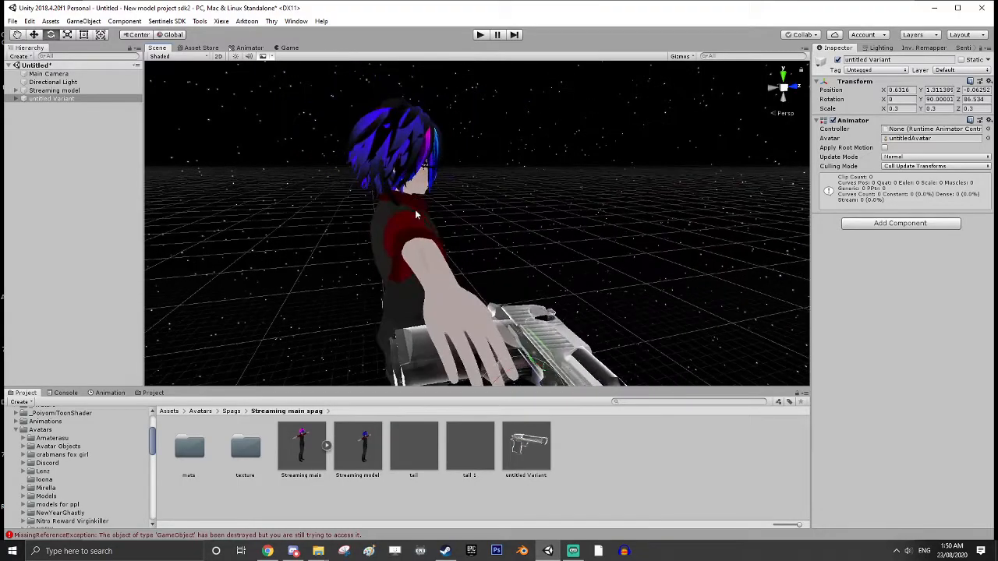
# Step: Examine the gun's size and fit in the right hand from several angles
pyautogui.scroll(3, 416, 210)
pyautogui.moveTo(416, 209); pyautogui.dragTo(539, 263, button='right')
pyautogui.moveTo(374, 351); pyautogui.dragTo(564, 245, button='middle')
pyautogui.moveTo(476, 304); pyautogui.dragTo(592, 196, button='right')
pyautogui.scroll(-3, 592, 196)
pyautogui.moveTo(478, 224); pyautogui.dragTo(556, 214, button='middle')
pyautogui.press('q')
pyautogui.moveTo(557, 213); pyautogui.dragTo(691, 234, button='right')
pyautogui.moveTo(546, 211); pyautogui.dragTo(618, 248, button='middle')
pyautogui.moveTo(618, 248); pyautogui.dragTo(546, 187, button='right')
pyautogui.moveTo(546, 187); pyautogui.dragTo(603, 263, button='middle')
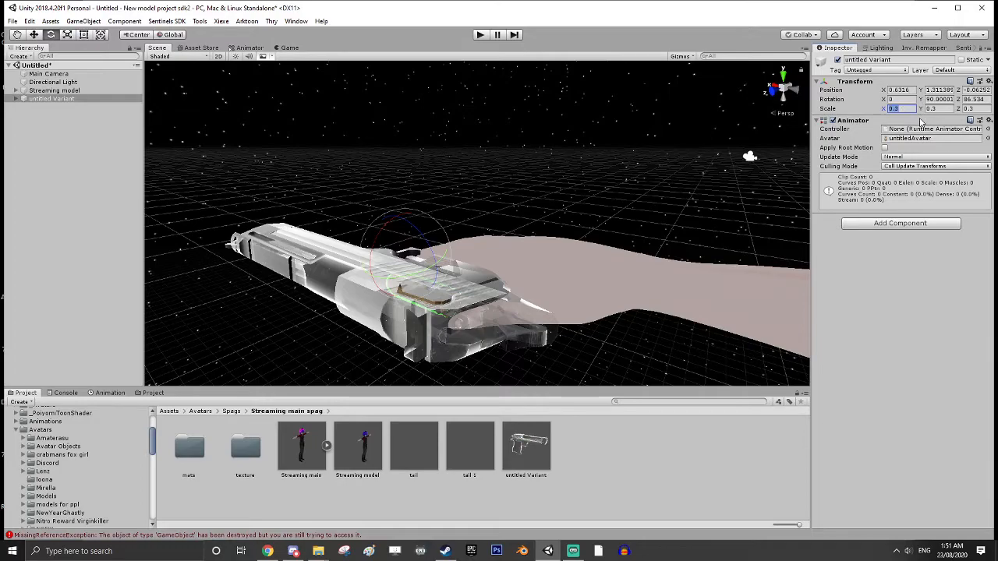
# Step: Set the gun's scale to 0.25 on X, Y and Z
pyautogui.write('0.25')
pyautogui.press('Tab')
pyautogui.write('0.25')
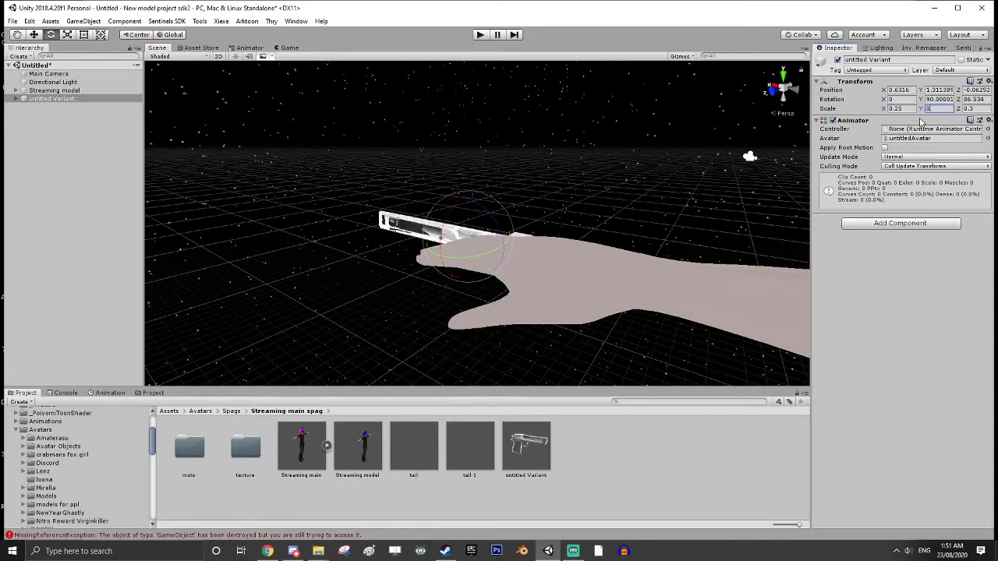
pyautogui.press('Tab')
pyautogui.write('0.25')
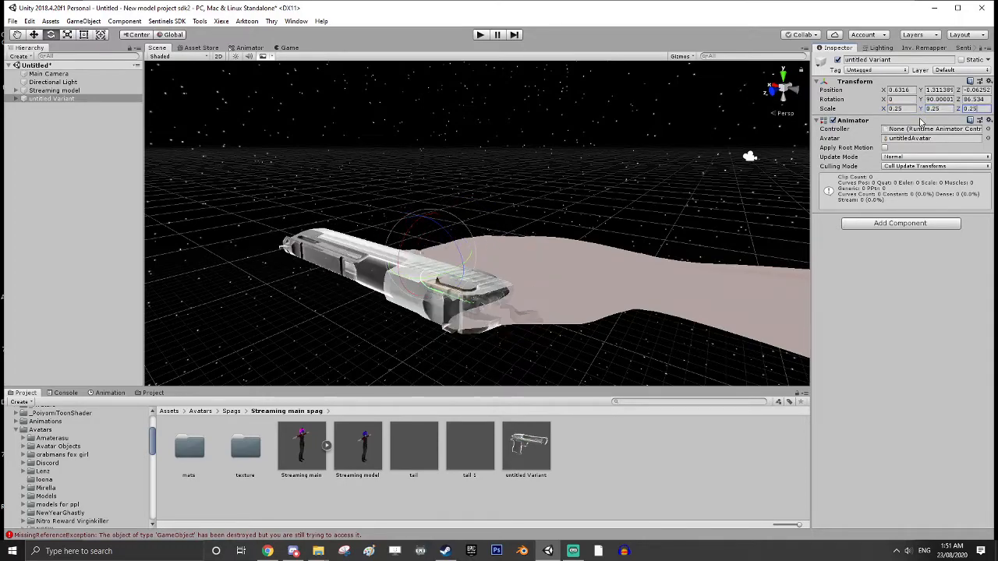
# Step: Check how the rescaled gun sits against the palm and fingers from below and above
pyautogui.moveTo(521, 192); pyautogui.dragTo(519, 176, button='middle')
pyautogui.moveTo(522, 182); pyautogui.dragTo(336, 165, button='right')
pyautogui.moveTo(336, 164)
pyautogui.mouseDown(button='middle')
pyautogui.moveTo(323, 159)
pyautogui.moveTo(333, 165)
pyautogui.mouseUp(button='middle')
pyautogui.moveTo(334, 166); pyautogui.dragTo(234, 152, button='right')
pyautogui.moveTo(234, 152); pyautogui.dragTo(240, 156, button='middle')
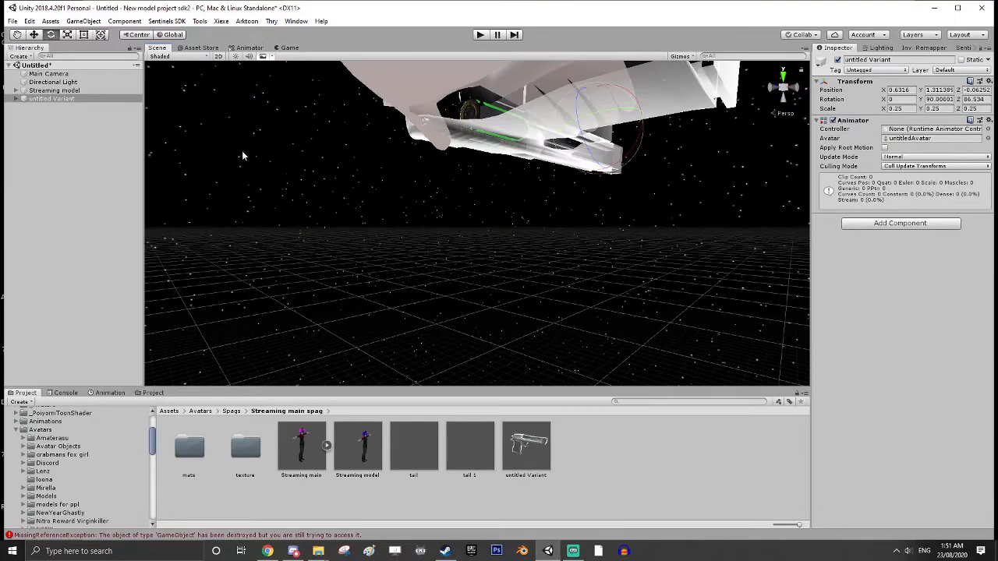
pyautogui.moveTo(440, 161); pyautogui.dragTo(429, 160, button='middle')
pyautogui.moveTo(429, 160); pyautogui.dragTo(406, 175, button='right')
pyautogui.moveTo(406, 174); pyautogui.dragTo(405, 187, button='middle')
pyautogui.moveTo(404, 187); pyautogui.dragTo(479, 203, button='right')
pyautogui.moveTo(479, 203); pyautogui.dragTo(481, 179, button='middle')
pyautogui.moveTo(481, 179); pyautogui.dragTo(487, 312, button='right')
pyautogui.moveTo(490, 117); pyautogui.dragTo(493, 187, button='middle')
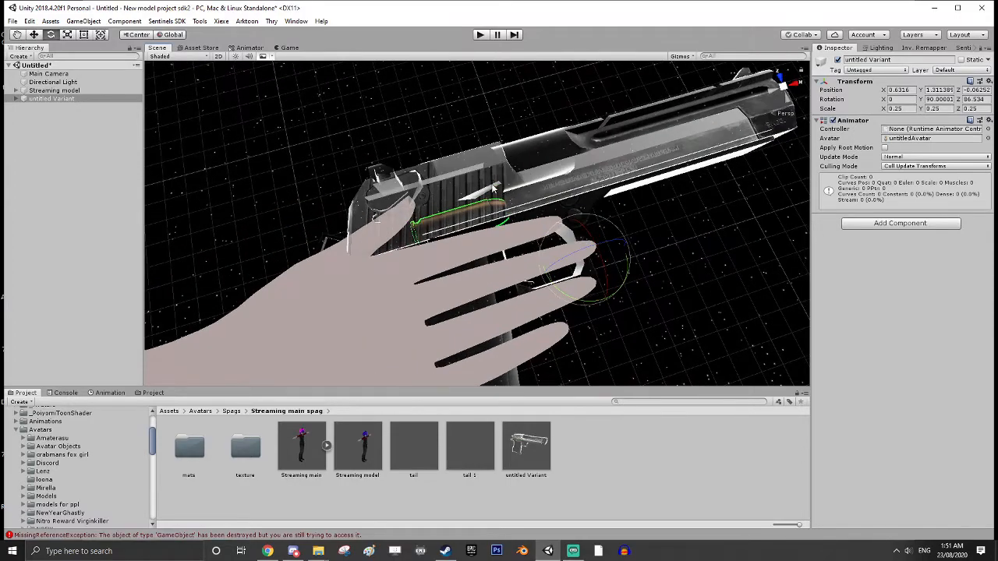
# Step: Shift the gun within the right hand to about X 0.6414 and Z -0.0483, and check the placement from the front
pyautogui.click(32, 36)
pyautogui.moveTo(570, 223); pyautogui.dragTo(560, 198)
pyautogui.moveTo(616, 233); pyautogui.dragTo(586, 185)
pyautogui.moveTo(624, 262); pyautogui.dragTo(541, 159, button='middle')
pyautogui.moveTo(540, 159)
pyautogui.mouseDown(button='right')
pyautogui.moveTo(604, 148)
pyautogui.moveTo(528, 153)
pyautogui.mouseUp(button='right')
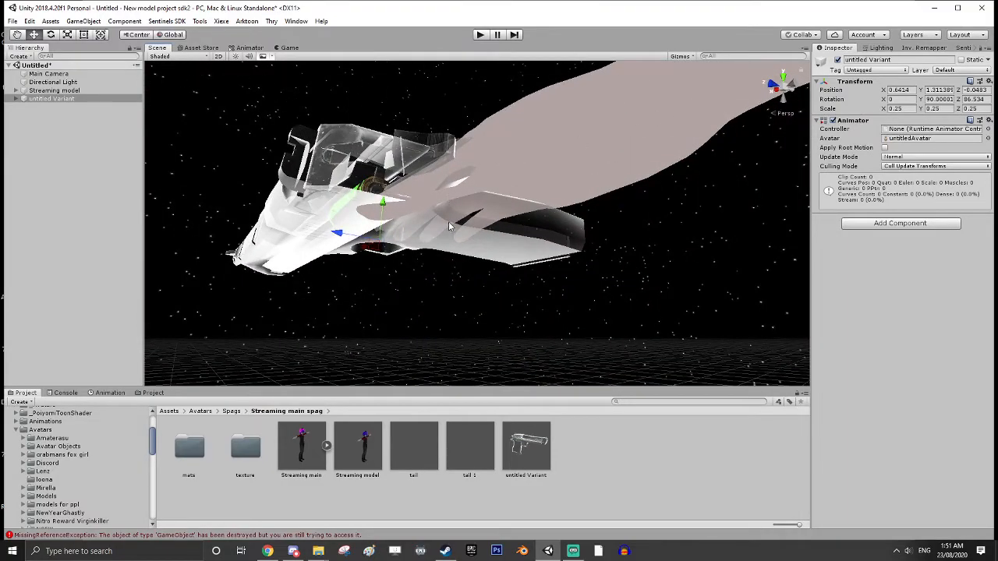
pyautogui.moveTo(448, 228); pyautogui.dragTo(458, 219, button='middle')
pyautogui.moveTo(572, 159); pyautogui.dragTo(341, 271, button='right')
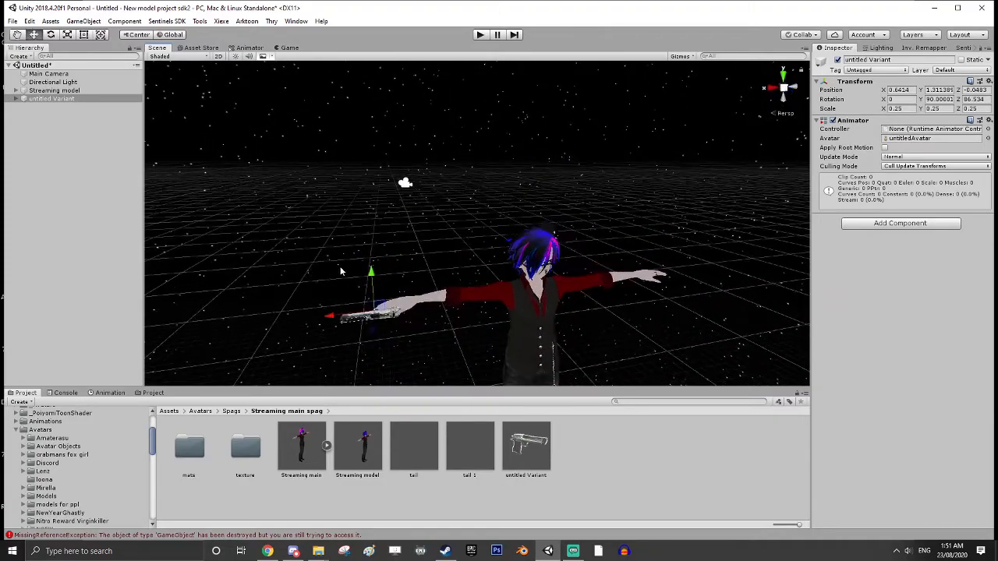
# Step: Rename the gun object in the scene as "gun hand"
pyautogui.click(51, 100)
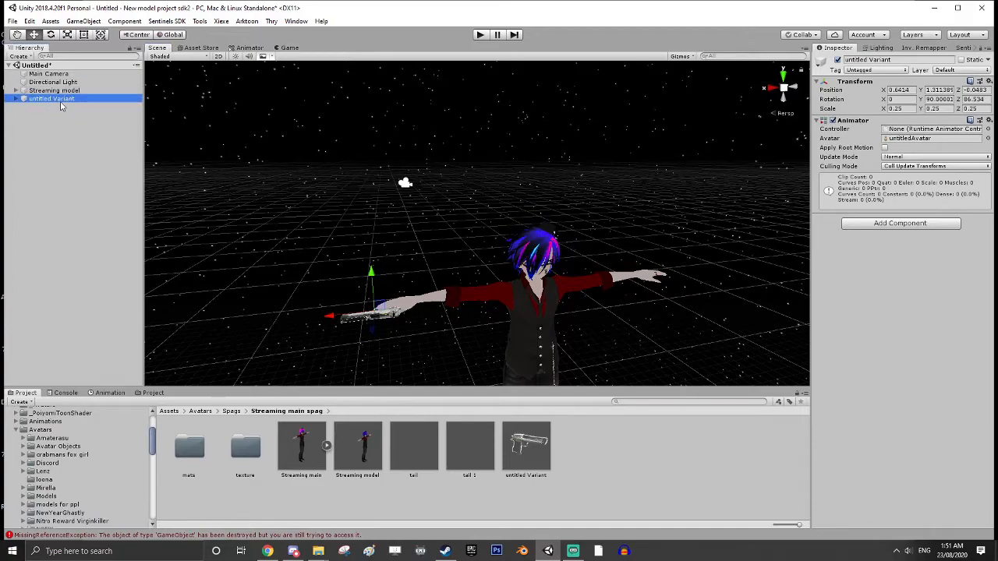
pyautogui.click(84, 156)
pyautogui.click(72, 100)
pyautogui.click(72, 100)
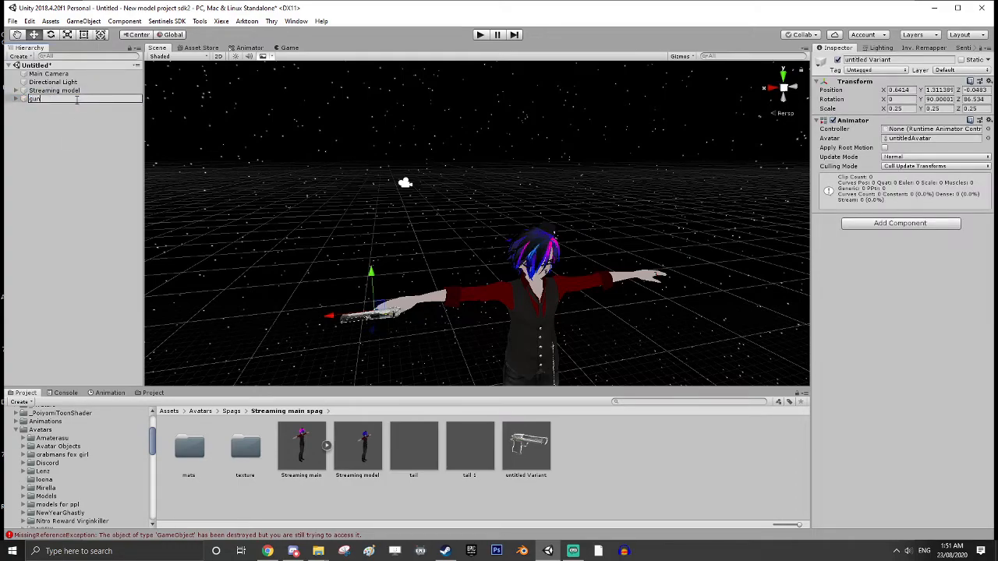
pyautogui.press('Return')
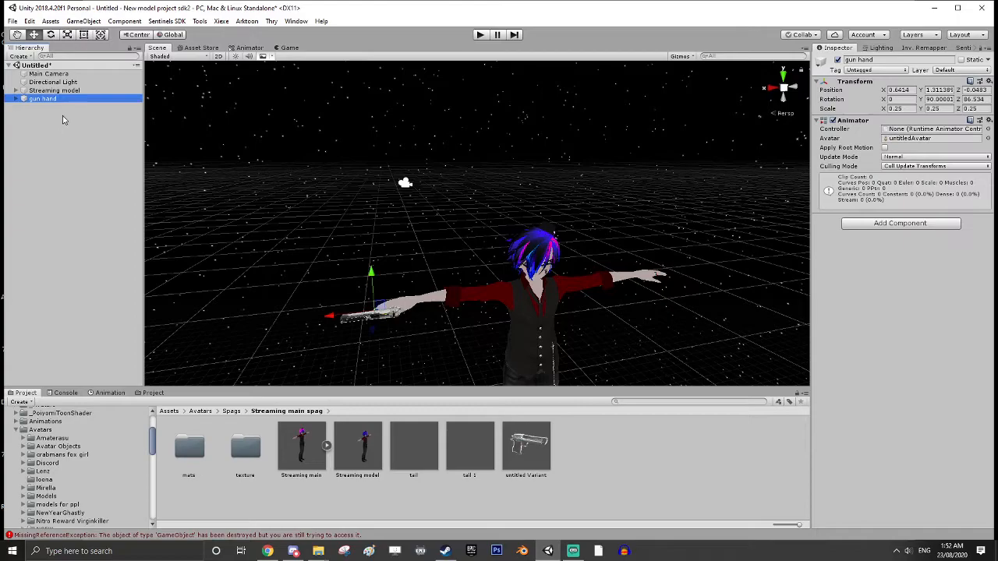
# Step: Duplicate the gun hand object and move the copy beside the avatar's right hip, at about X 0.127 and Y 0.902
pyautogui.hotkey('ctrl', 'd')
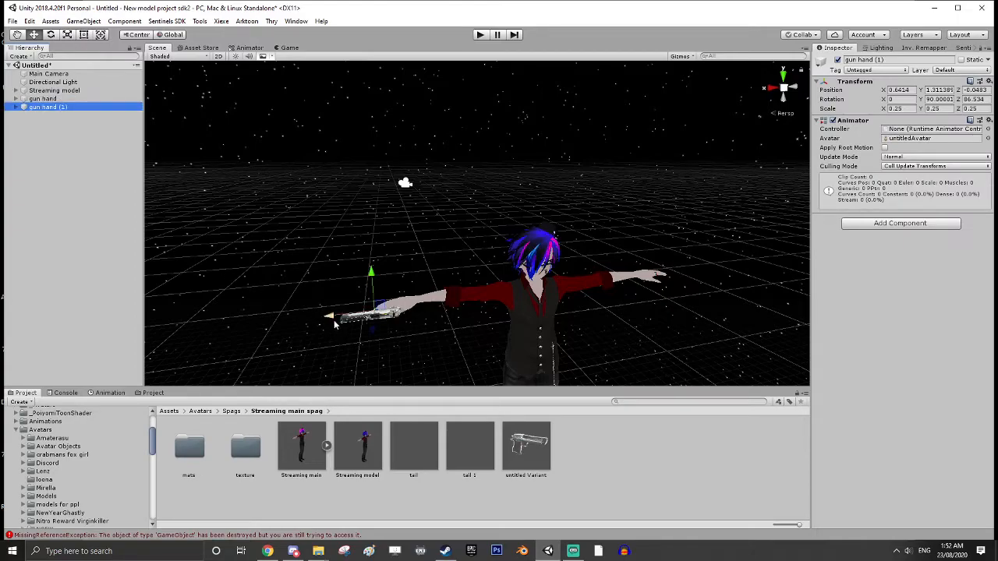
pyautogui.moveTo(334, 320); pyautogui.dragTo(500, 323)
pyautogui.moveTo(551, 249); pyautogui.dragTo(558, 324)
pyautogui.moveTo(572, 338); pyautogui.dragTo(550, 317, button='middle')
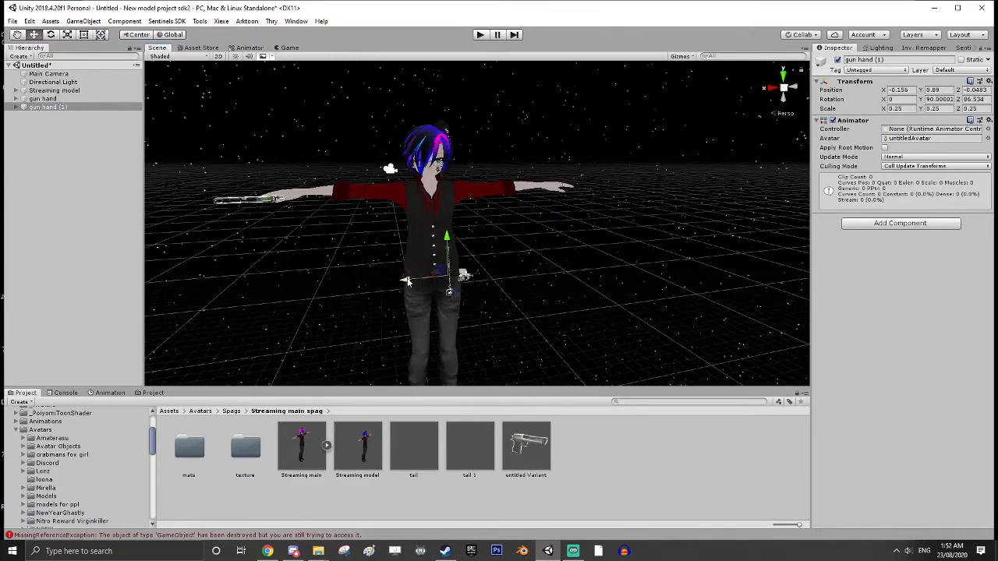
pyautogui.moveTo(401, 284); pyautogui.dragTo(353, 287)
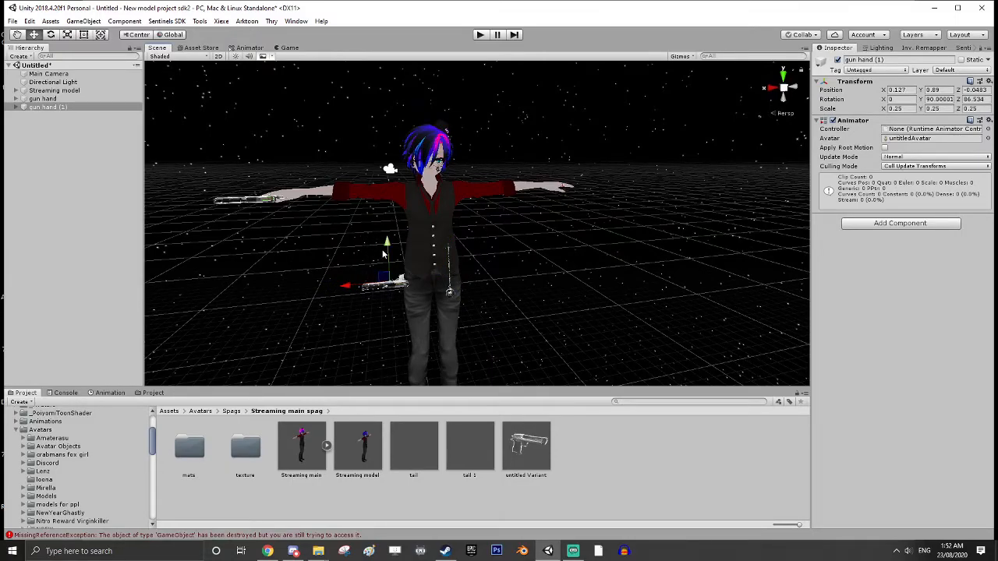
pyautogui.moveTo(387, 247); pyautogui.dragTo(387, 245)
# Step: Raise the duplicate gun slightly at the hip to about Y 0.911
pyautogui.scroll(3, 449, 320)
pyautogui.moveTo(449, 320); pyautogui.dragTo(491, 290, button='middle')
pyautogui.scroll(5, 499, 286)
pyautogui.moveTo(492, 290); pyautogui.dragTo(419, 268, button='right')
pyautogui.moveTo(458, 270); pyautogui.dragTo(453, 272, button='middle')
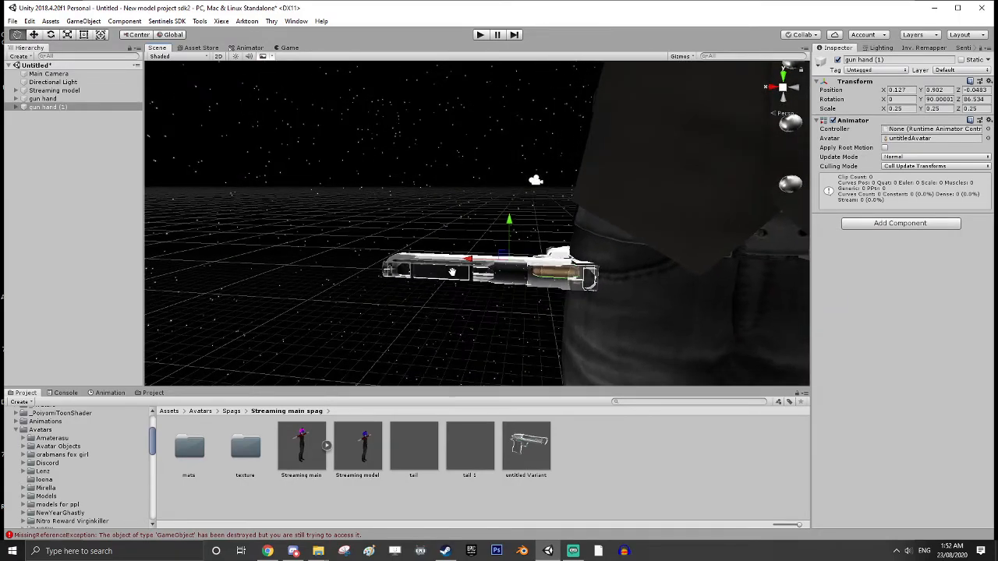
pyautogui.moveTo(510, 217); pyautogui.dragTo(455, 203)
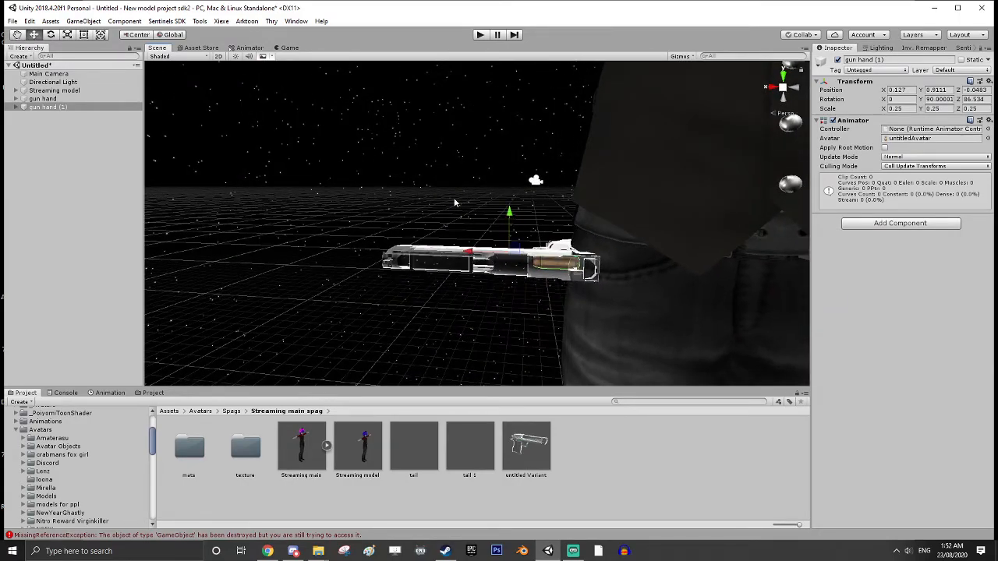
# Step: Rotate the duplicate gun so its barrel points down, at 90 degrees about X and about -3.5 degrees about Z
pyautogui.click(55, 36)
pyautogui.moveTo(523, 223); pyautogui.dragTo(418, 195)
pyautogui.moveTo(421, 202); pyautogui.dragTo(564, 261, button='right')
pyautogui.moveTo(564, 262); pyautogui.dragTo(527, 262, button='middle')
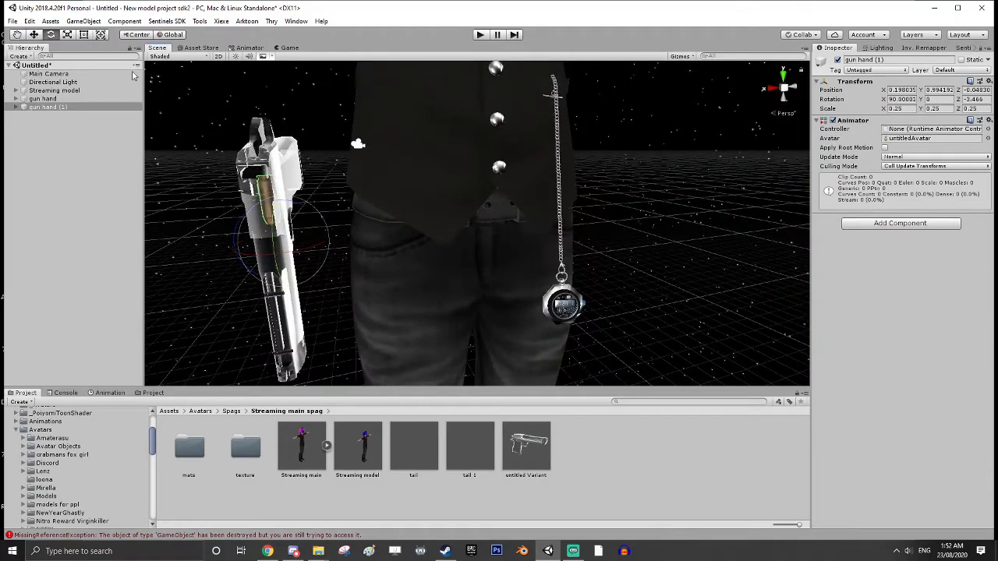
# Step: Move the duplicate gun against the right side of the waist, at about X 0.145 and Y 0.942
pyautogui.click(34, 35)
pyautogui.moveTo(234, 250); pyautogui.dragTo(265, 252)
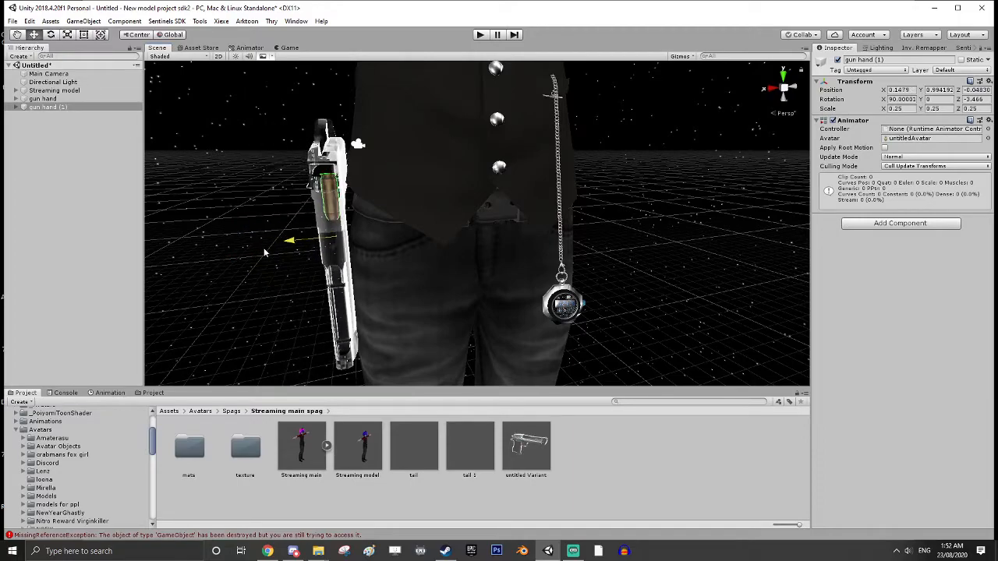
pyautogui.moveTo(330, 199); pyautogui.dragTo(334, 238)
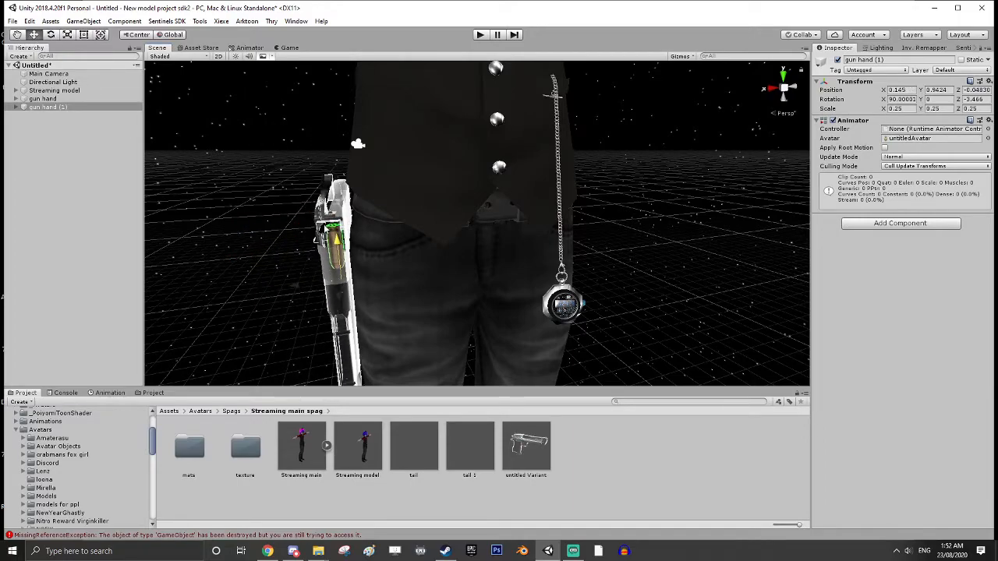
# Step: Align the duplicate gun with the leg by rotating it to about 86.1 on X, 89.8 on Y and 91.4 on Z
pyautogui.click(52, 35)
pyautogui.moveTo(338, 242); pyautogui.dragTo(348, 236)
pyautogui.moveTo(348, 233); pyautogui.dragTo(485, 321, button='right')
pyautogui.moveTo(487, 280); pyautogui.dragTo(600, 167)
pyautogui.moveTo(546, 215); pyautogui.dragTo(570, 243, button='middle')
pyautogui.keyDown('alt'); pyautogui.moveTo(570, 243); pyautogui.dragTo(505, 278); pyautogui.keyUp('alt')
pyautogui.moveTo(505, 278); pyautogui.dragTo(498, 271, button='middle')
# Step: Settle the duplicate gun against the hip at about X 0.151 and Y 0.932, and view the whole avatar
pyautogui.press('w')
pyautogui.moveTo(403, 229); pyautogui.dragTo(400, 231)
pyautogui.moveTo(400, 231)
pyautogui.mouseDown(button='middle')
pyautogui.moveTo(446, 263)
pyautogui.moveTo(414, 242)
pyautogui.mouseUp(button='middle')
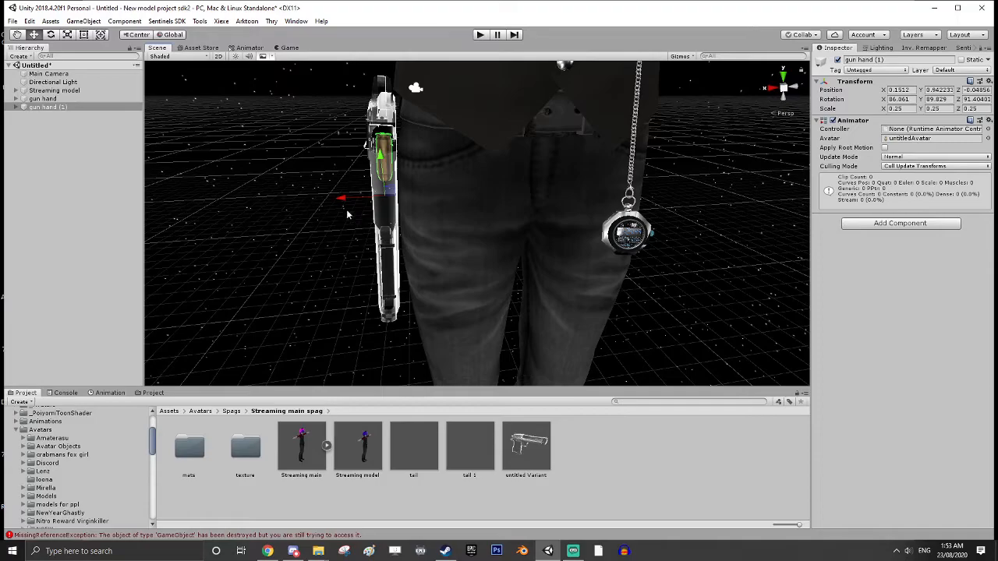
pyautogui.moveTo(371, 154); pyautogui.dragTo(371, 159)
pyautogui.moveTo(371, 158); pyautogui.dragTo(428, 232, button='right')
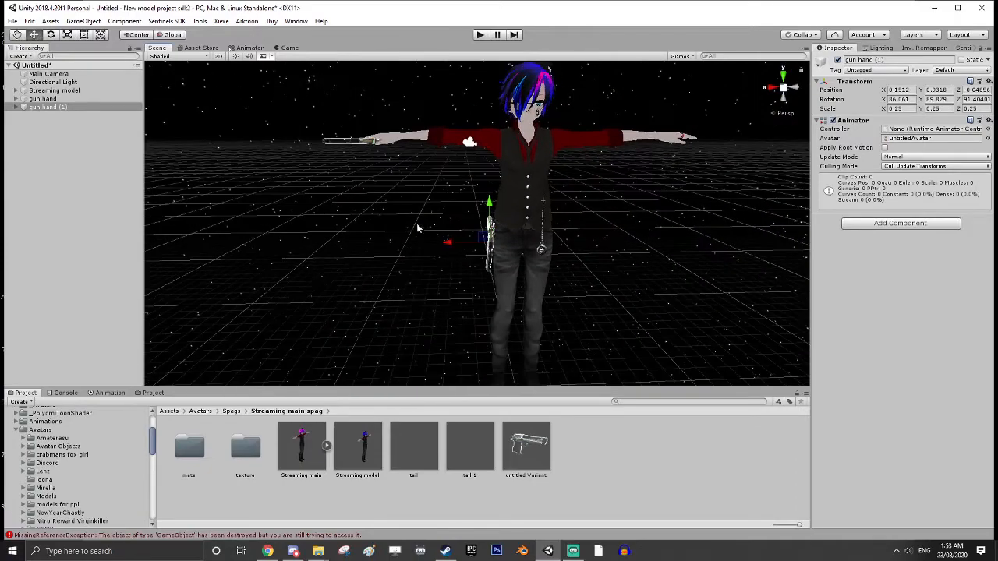
pyautogui.moveTo(435, 178); pyautogui.dragTo(316, 157, button='right')
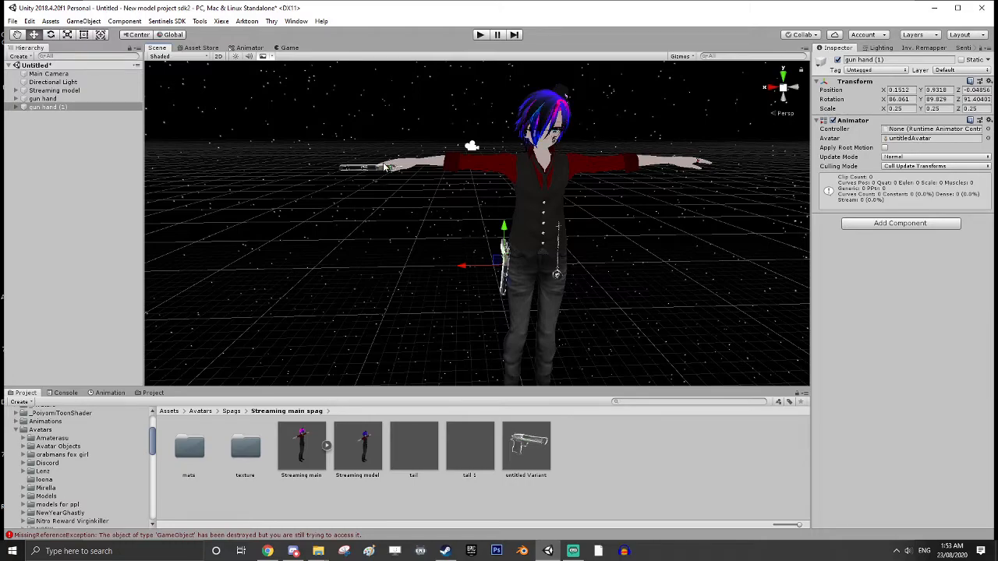
# Step: Rename the duplicate gun object as "gun waist"
pyautogui.click(63, 109)
pyautogui.click(63, 109)
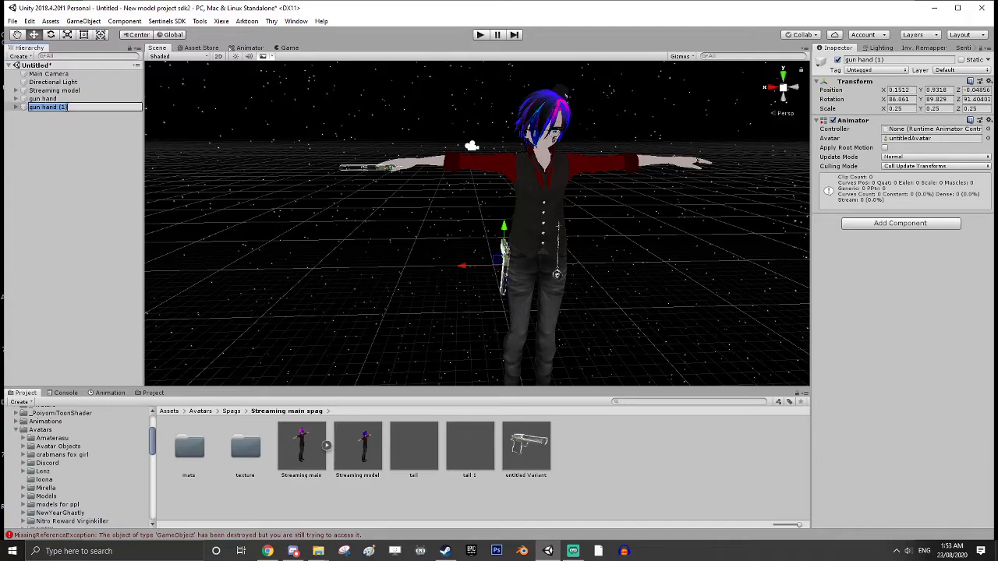
pyautogui.click(66, 106)
pyautogui.write('waist')
pyautogui.press('Return')
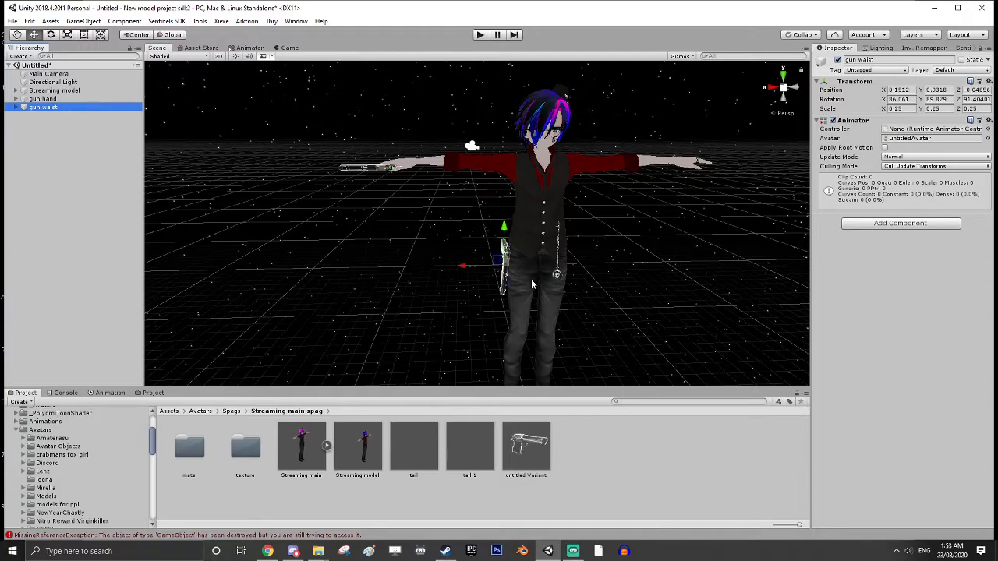
# Step: Inspect the placement of both guns on the avatar from the front, the back and the sides
pyautogui.moveTo(532, 279); pyautogui.dragTo(520, 279, button='middle')
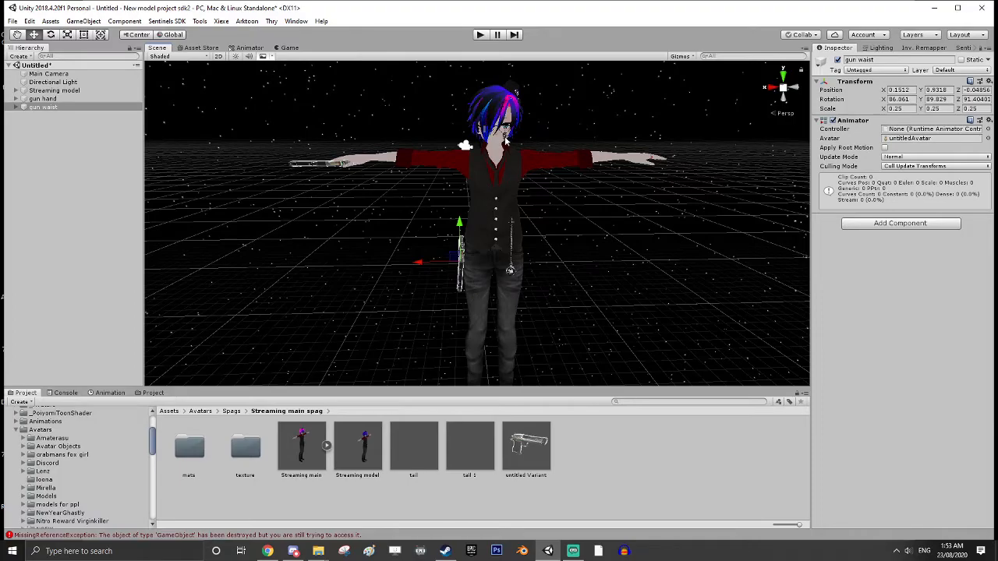
pyautogui.moveTo(502, 122); pyautogui.dragTo(561, 227, button='right')
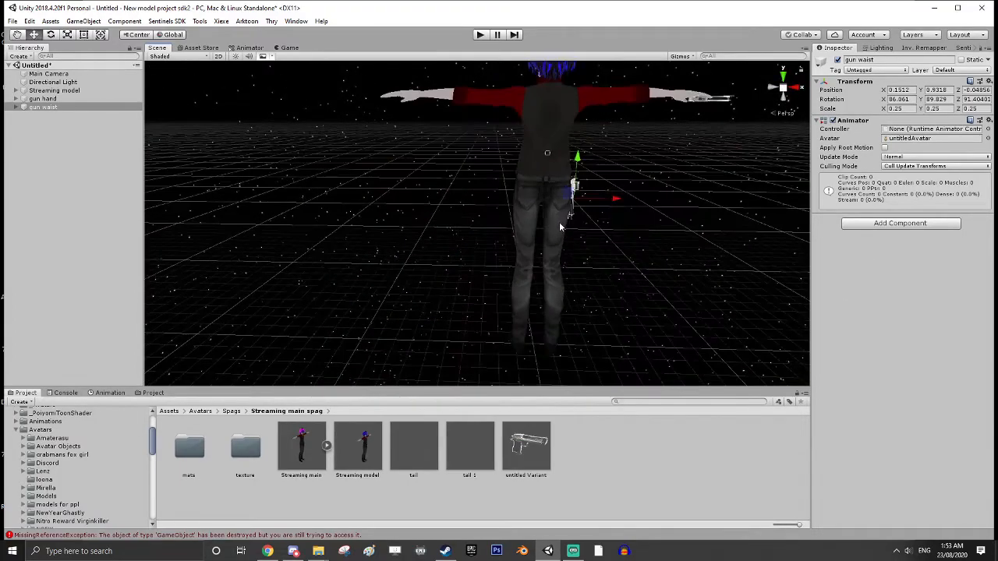
pyautogui.scroll(-2, 561, 226)
pyautogui.moveTo(561, 226); pyautogui.dragTo(551, 247, button='middle')
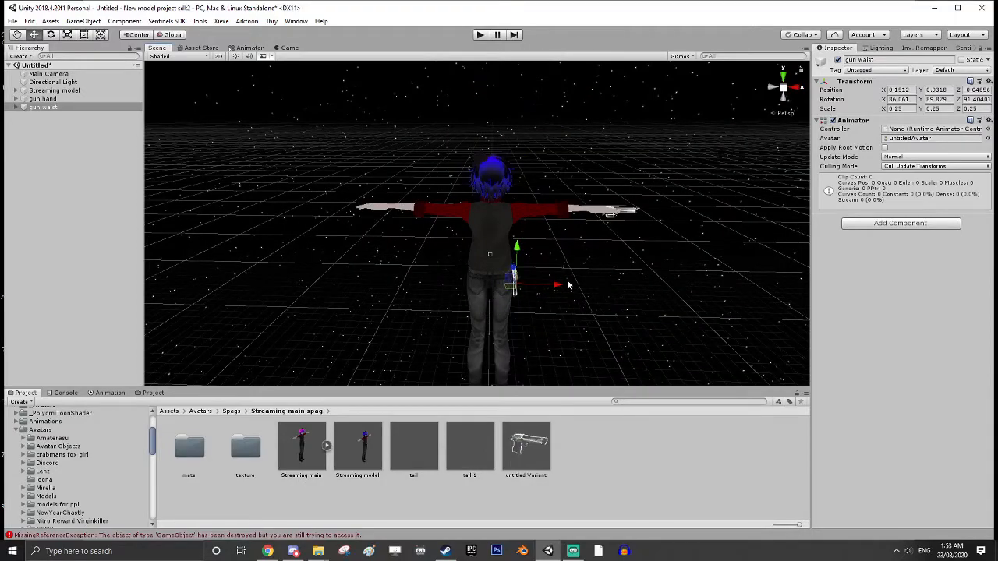
pyautogui.moveTo(567, 282); pyautogui.dragTo(549, 290, button='middle')
pyautogui.moveTo(649, 297); pyautogui.dragTo(465, 283, button='right')
pyautogui.moveTo(768, 324); pyautogui.dragTo(499, 290, button='middle')
pyautogui.moveTo(562, 282); pyautogui.dragTo(179, 275, button='right')
pyautogui.moveTo(742, 341); pyautogui.dragTo(460, 328, button='middle')
pyautogui.moveTo(772, 323); pyautogui.dragTo(696, 318, button='middle')
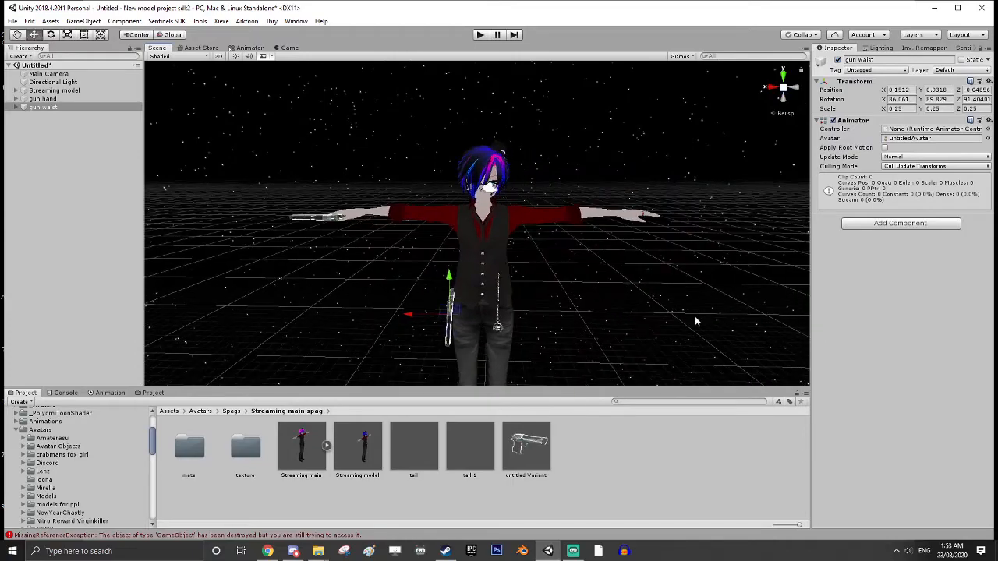
# Step: Parent the gun waist object under the Right leg bone in the Streaming model's armature
pyautogui.click(15, 107)
pyautogui.click(43, 116)
pyautogui.click(16, 107)
pyautogui.click(16, 91)
pyautogui.click(23, 99)
pyautogui.click(30, 108)
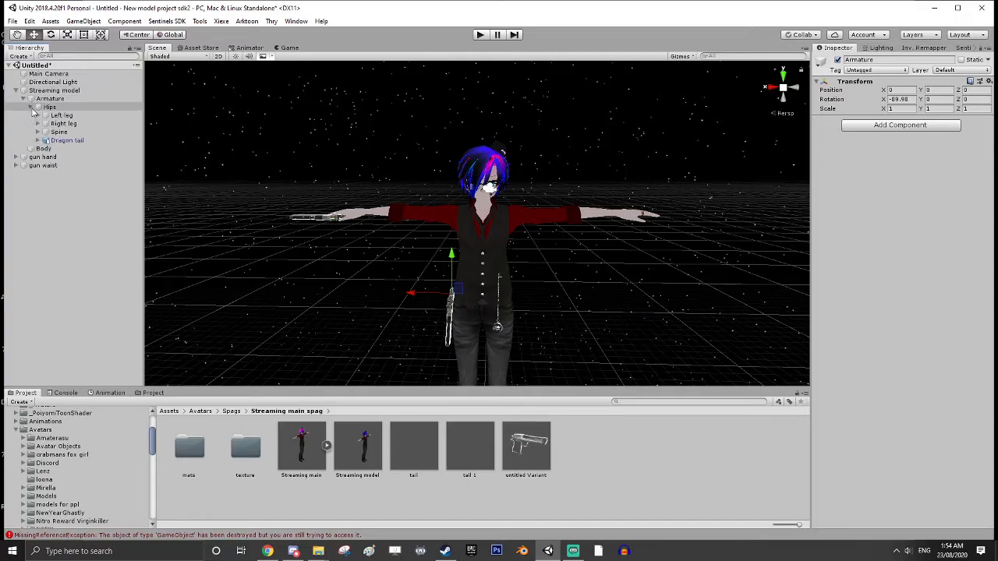
pyautogui.click(38, 124)
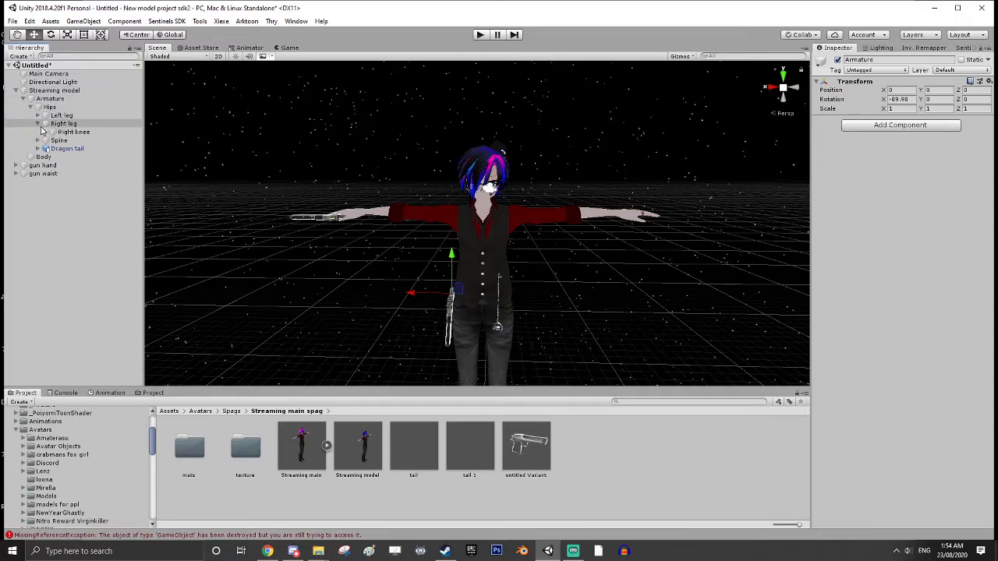
pyautogui.moveTo(43, 173); pyautogui.dragTo(66, 130)
# Step: Rotate the Right leg bone to test whether the waist gun follows it, and undo the rotation
pyautogui.click(64, 124)
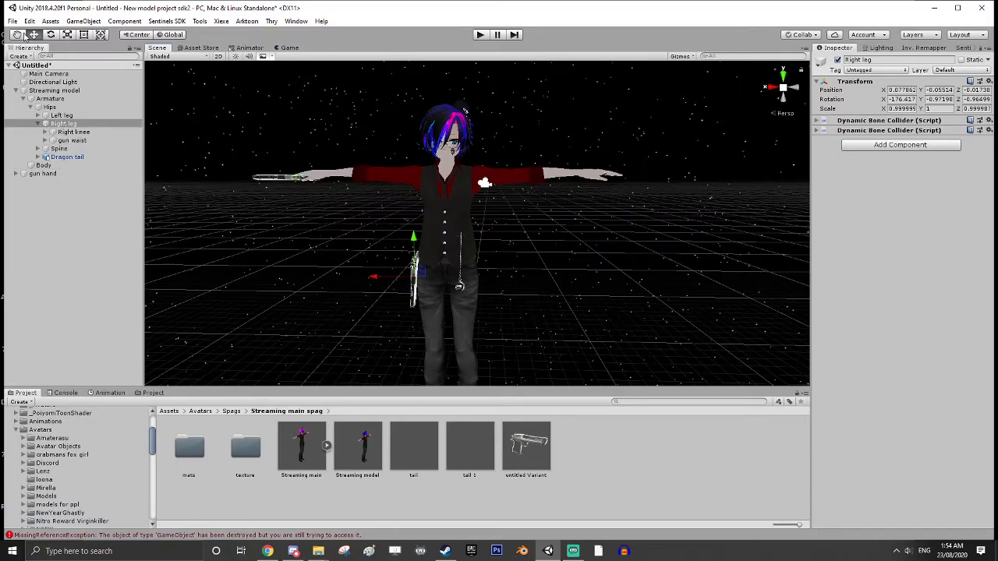
pyautogui.click(50, 35)
pyautogui.moveTo(519, 279); pyautogui.dragTo(455, 293, button='right')
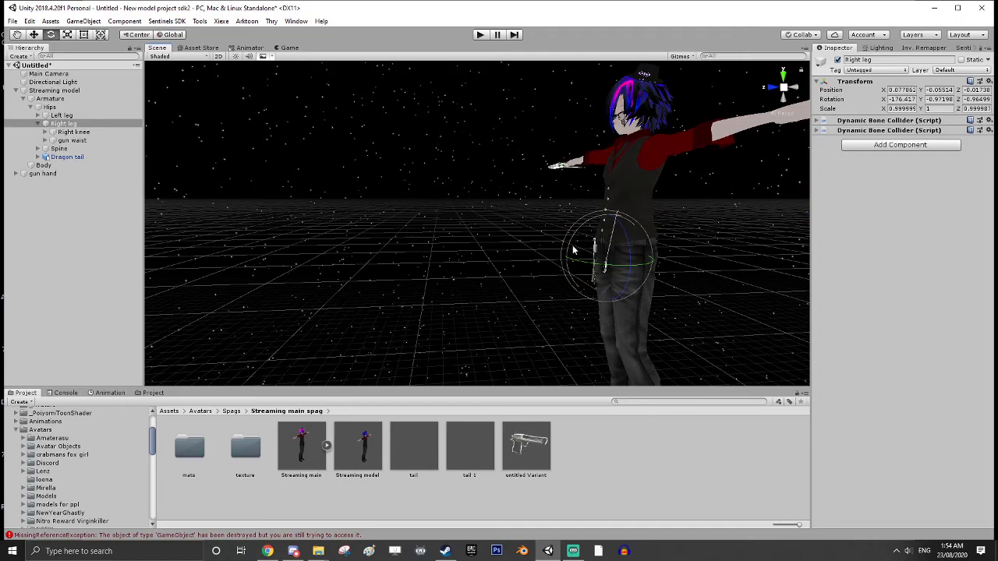
pyautogui.moveTo(574, 250)
pyautogui.mouseDown()
pyautogui.moveTo(584, 234)
pyautogui.moveTo(568, 236)
pyautogui.moveTo(581, 250)
pyautogui.moveTo(566, 253)
pyautogui.mouseUp()
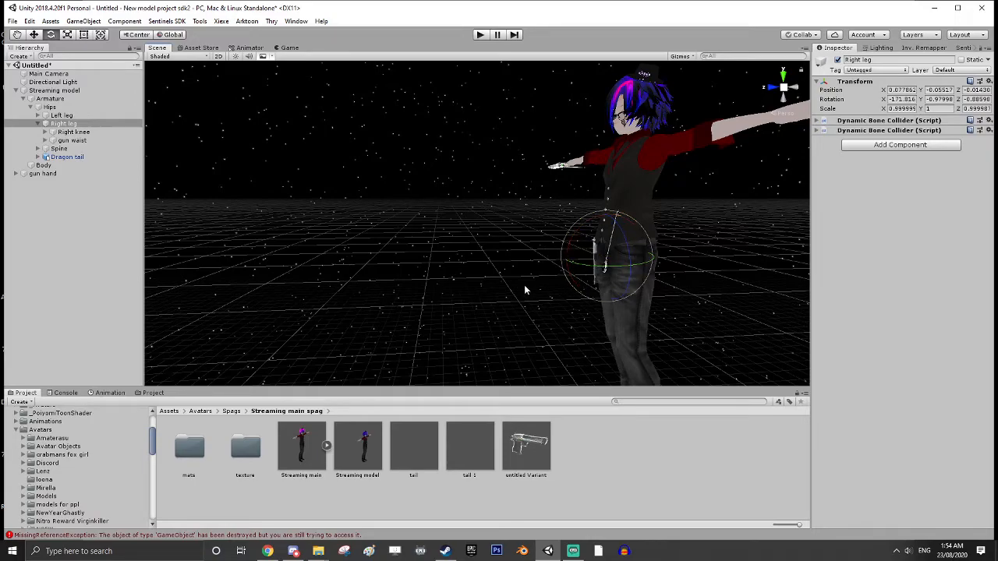
pyautogui.hotkey('ctrl', 'z')
pyautogui.keyDown('alt'); pyautogui.moveTo(561, 308); pyautogui.dragTo(689, 332); pyautogui.keyUp('alt')
pyautogui.press('f')
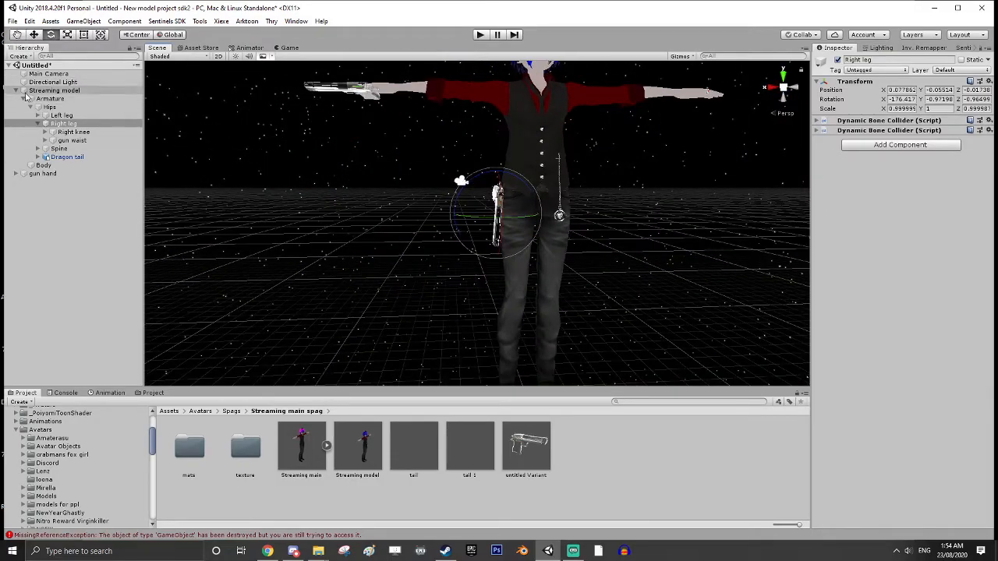
# Step: Parent the gun hand object under the Right wrist bone of the right arm
pyautogui.click(39, 124)
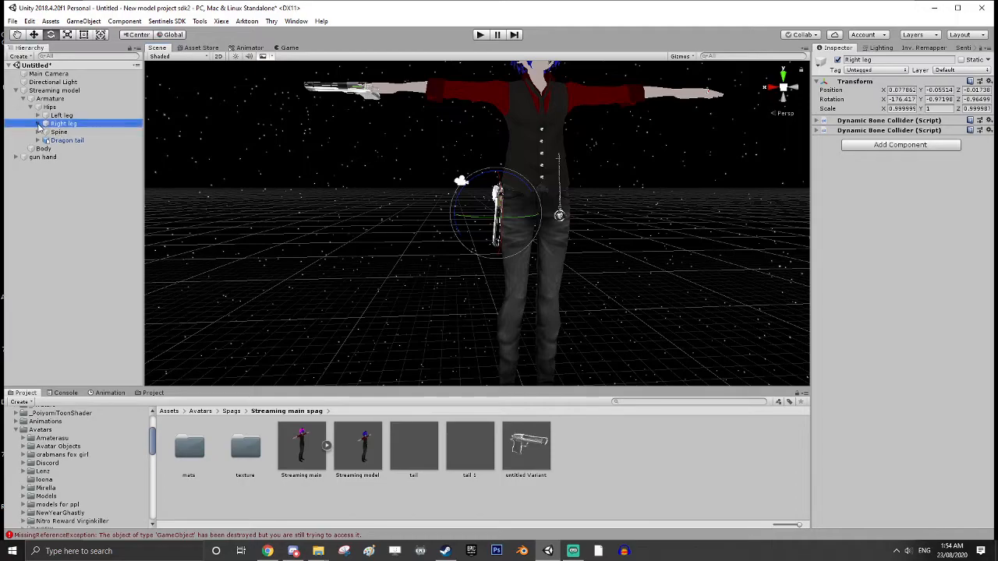
pyautogui.moveTo(421, 113); pyautogui.dragTo(432, 215, button='middle')
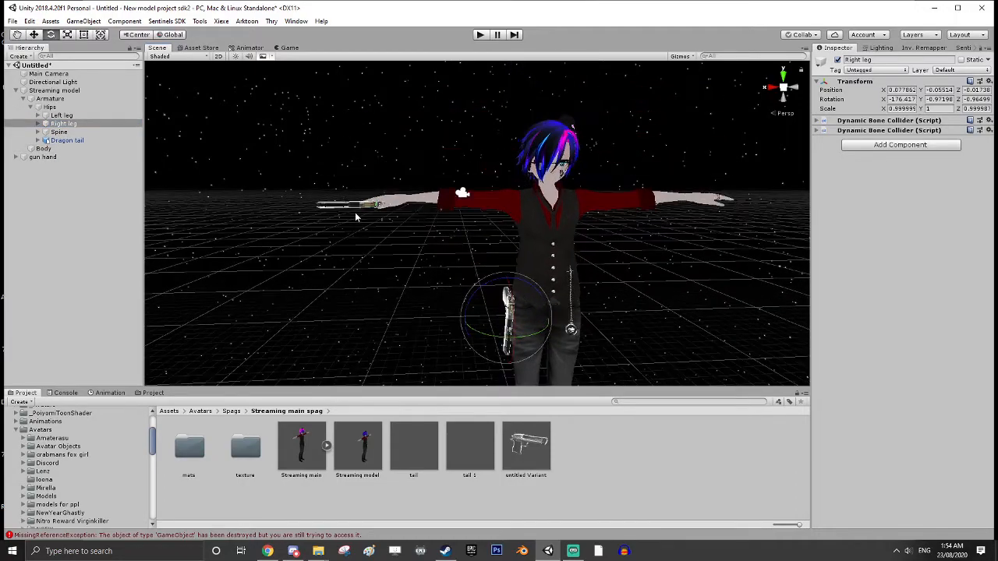
pyautogui.click(38, 132)
pyautogui.click(46, 141)
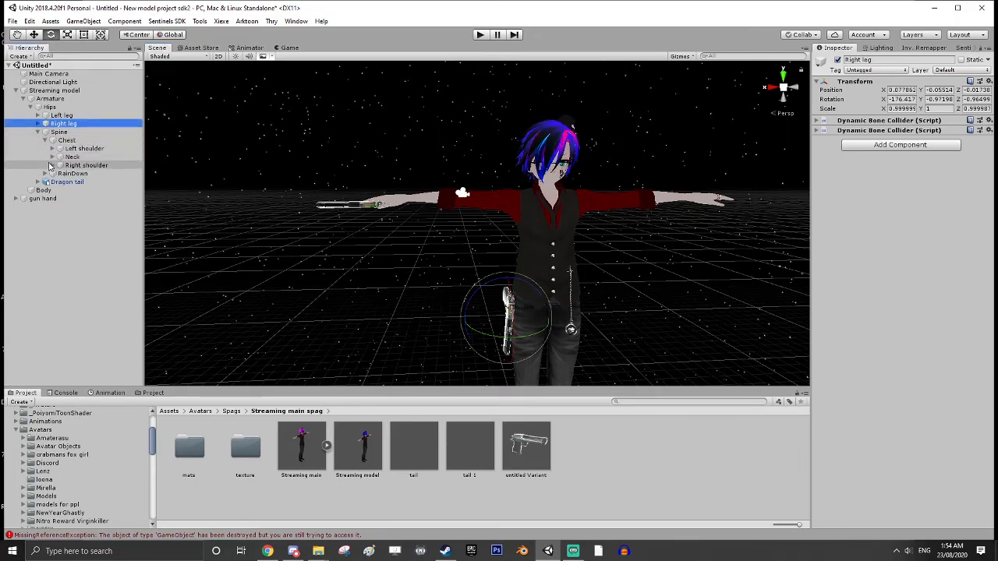
pyautogui.click(52, 166)
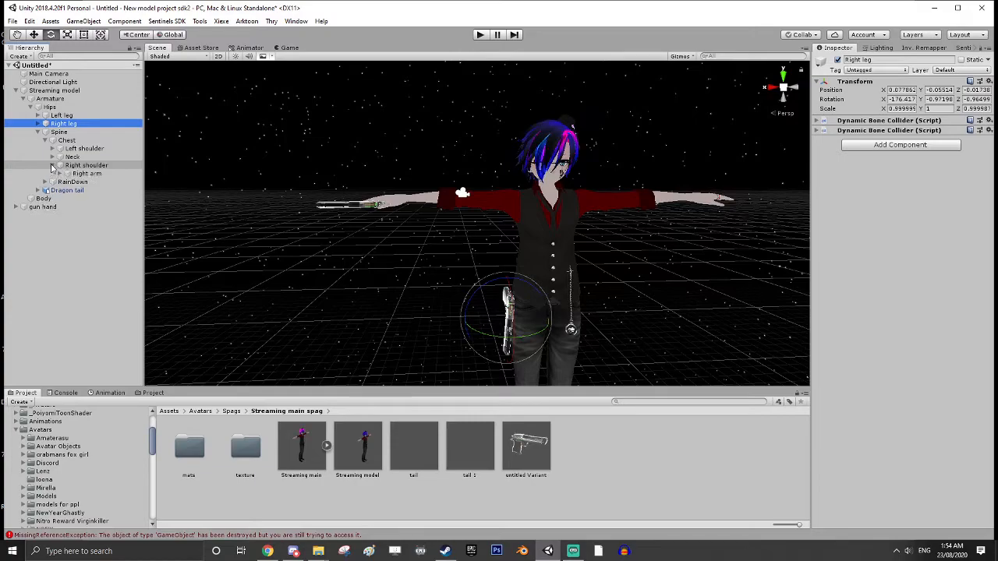
pyautogui.click(74, 173)
pyautogui.click(61, 173)
pyautogui.click(68, 181)
pyautogui.click(73, 191)
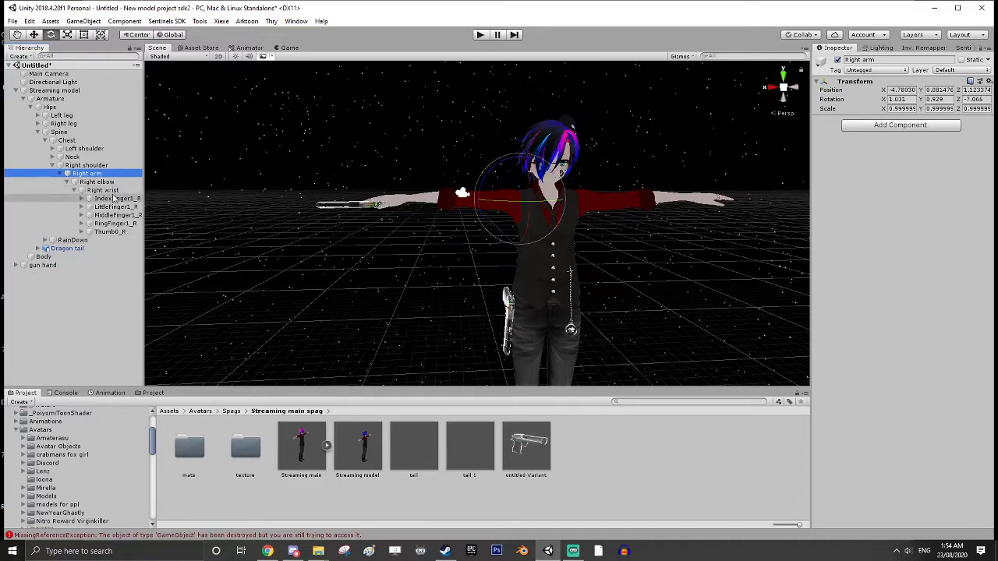
pyautogui.moveTo(48, 267); pyautogui.dragTo(107, 193)
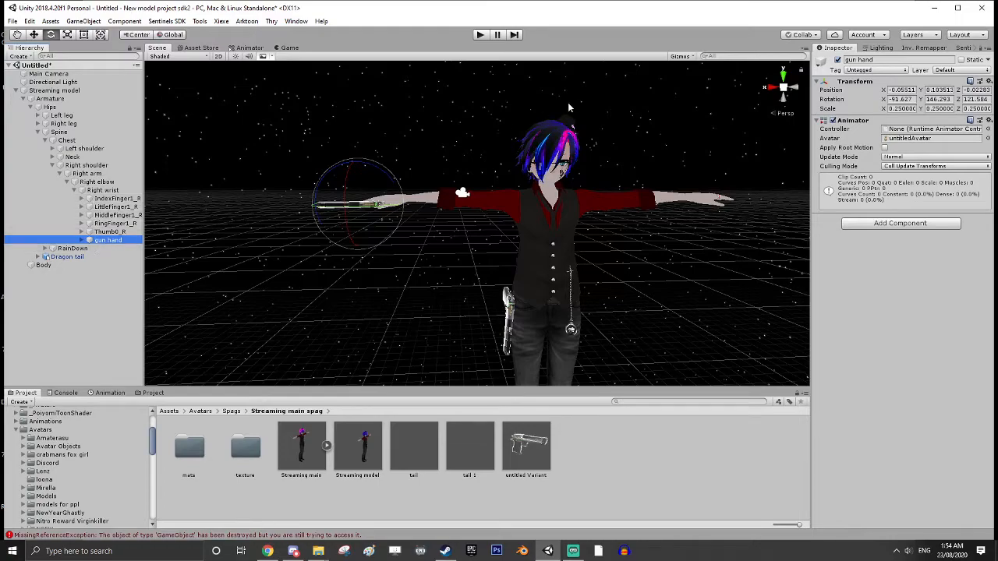
# Step: Deactivate the gun hand object and collapse the Streaming model's hierarchy
pyautogui.click(837, 61)
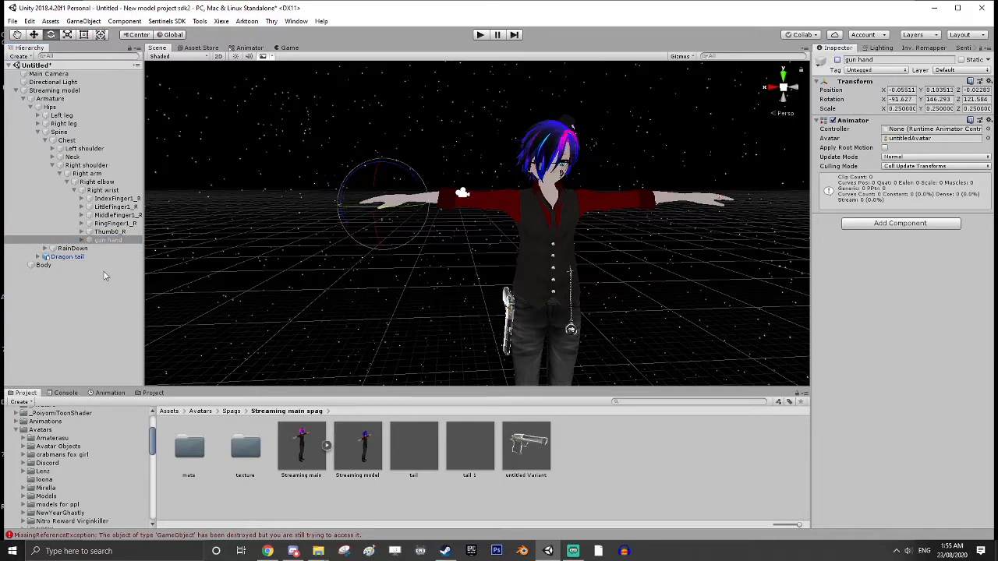
pyautogui.click(23, 99)
pyautogui.click(15, 91)
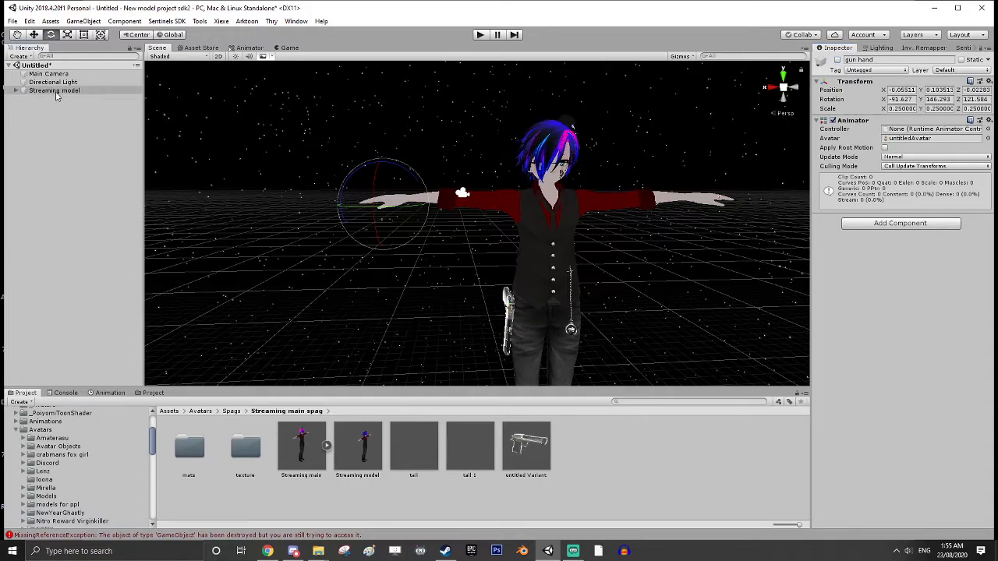
# Step: Turn off the DynamicBone gizmos in the scene view
pyautogui.click(57, 94)
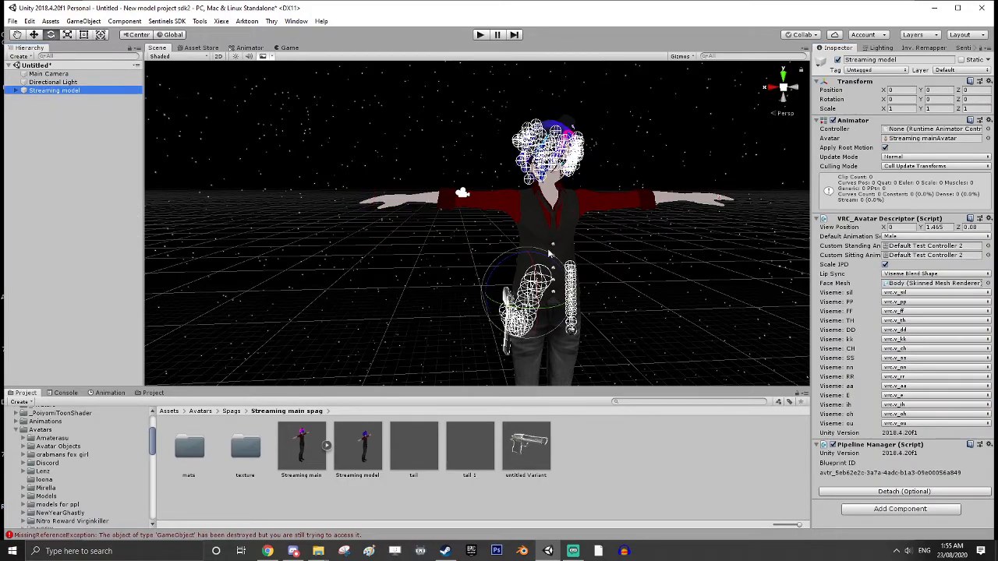
pyautogui.moveTo(588, 242); pyautogui.dragTo(585, 231, button='middle')
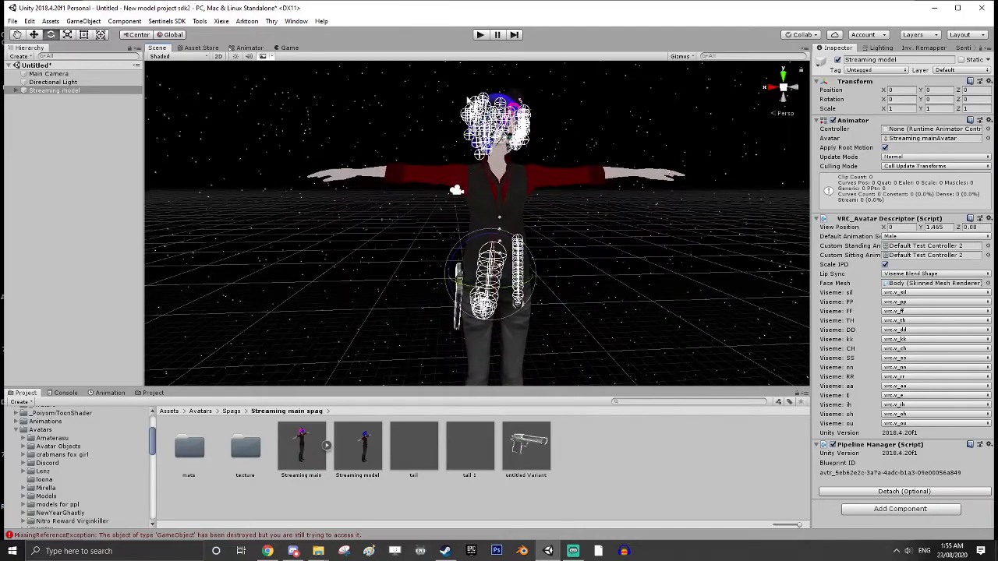
pyautogui.click(34, 92)
pyautogui.click(690, 57)
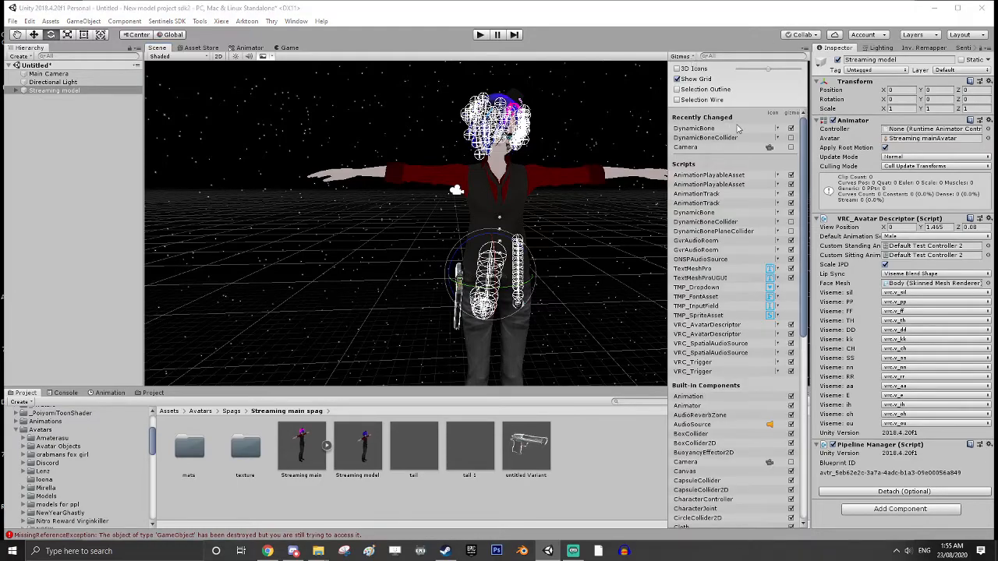
pyautogui.click(792, 129)
pyautogui.click(54, 200)
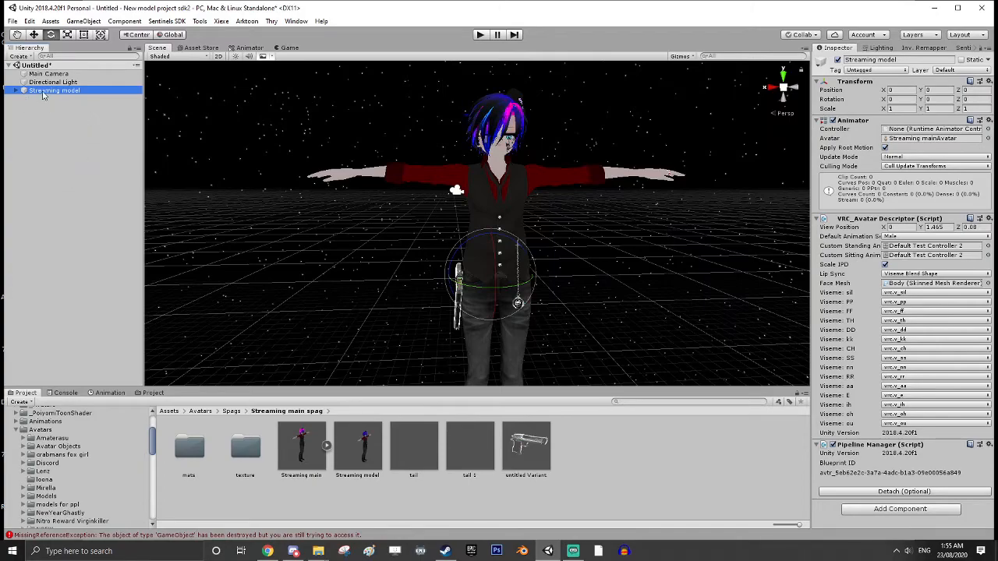
# Step: Duplicate the Streaming model avatar twice
pyautogui.click(64, 140)
pyautogui.click(71, 91)
pyautogui.hotkey('ctrl', 'd')
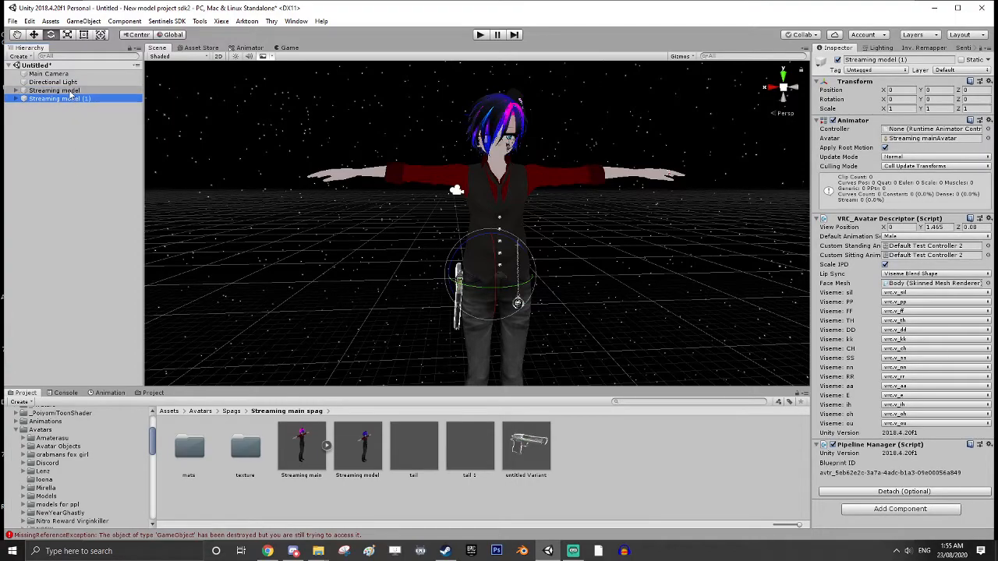
pyautogui.hotkey('ctrl', 'd')
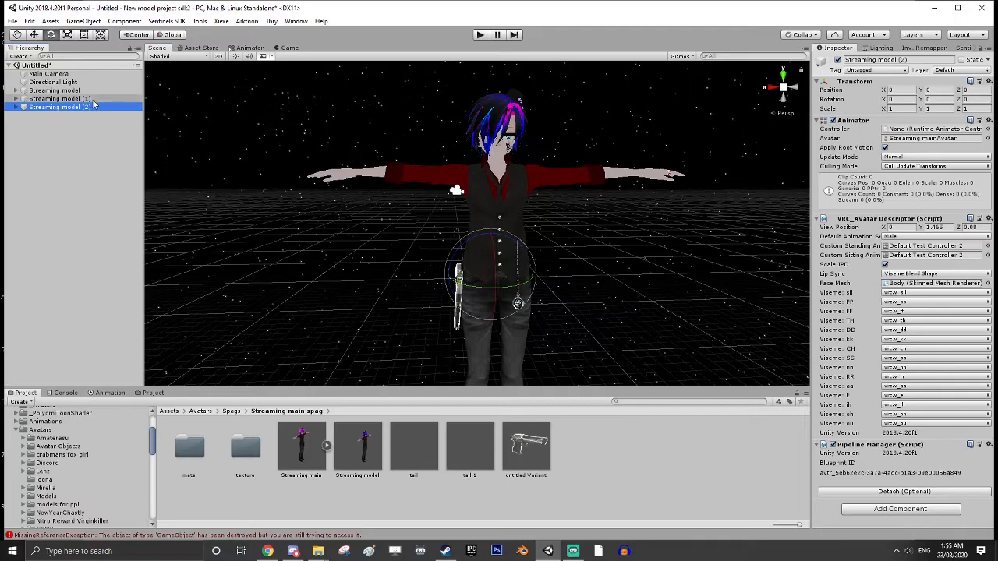
# Step: Rename the first duplicate, Streaming model (1), as "gun in hand"
pyautogui.click(95, 99)
pyautogui.click(95, 99)
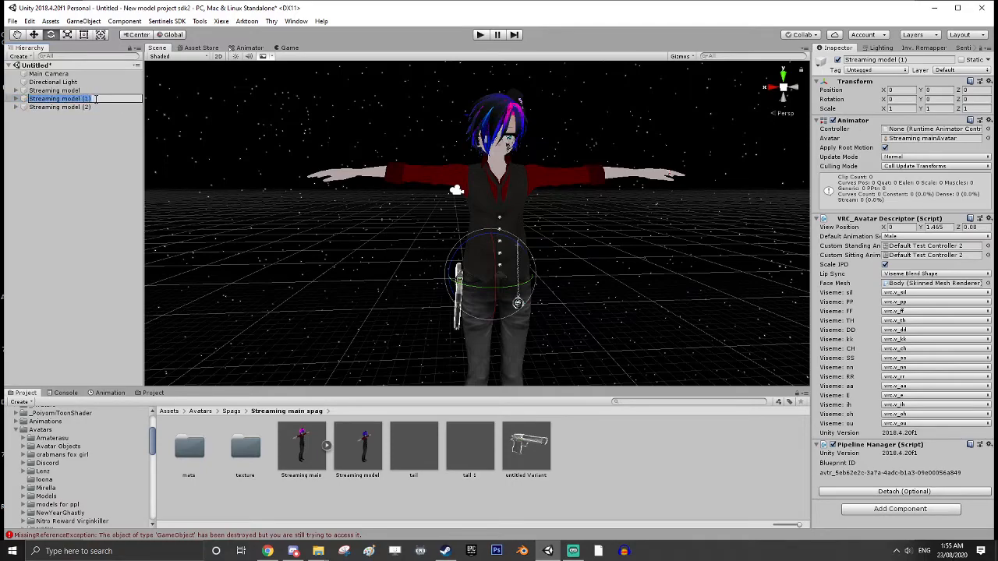
pyautogui.write('gun in')
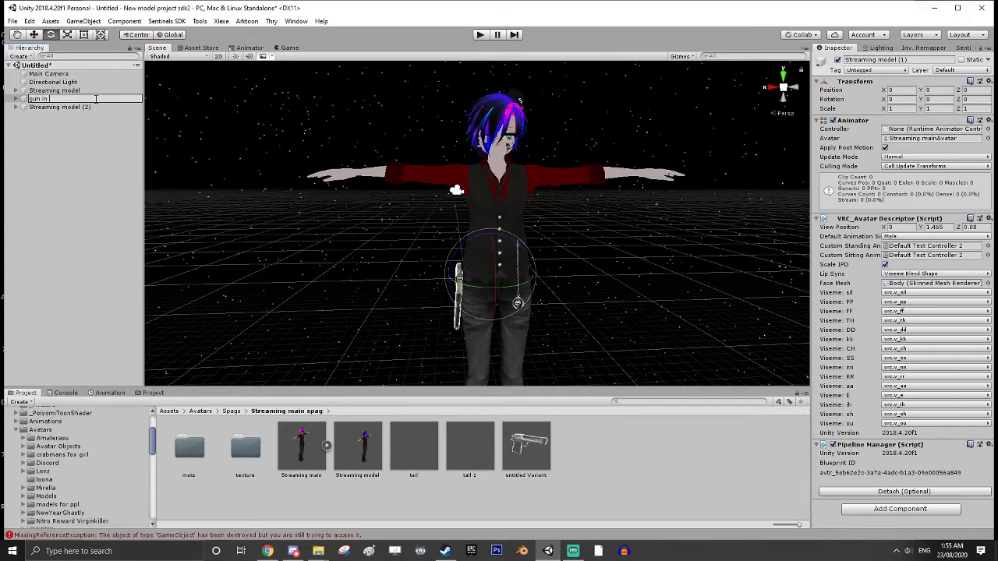
pyautogui.press('Return')
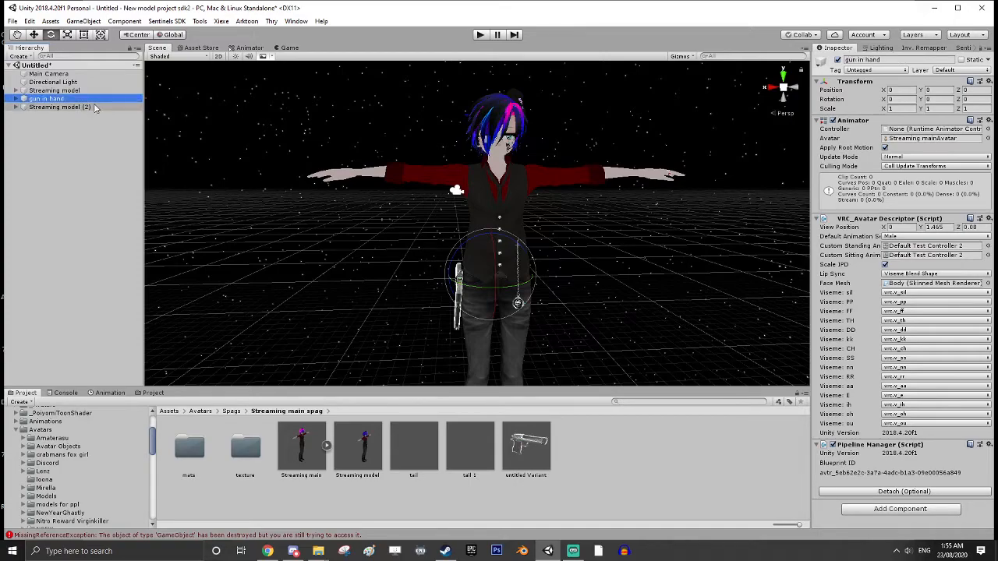
# Step: Delete the second duplicate avatar, Streaming model (2)
pyautogui.click(93, 108)
pyautogui.click(93, 108)
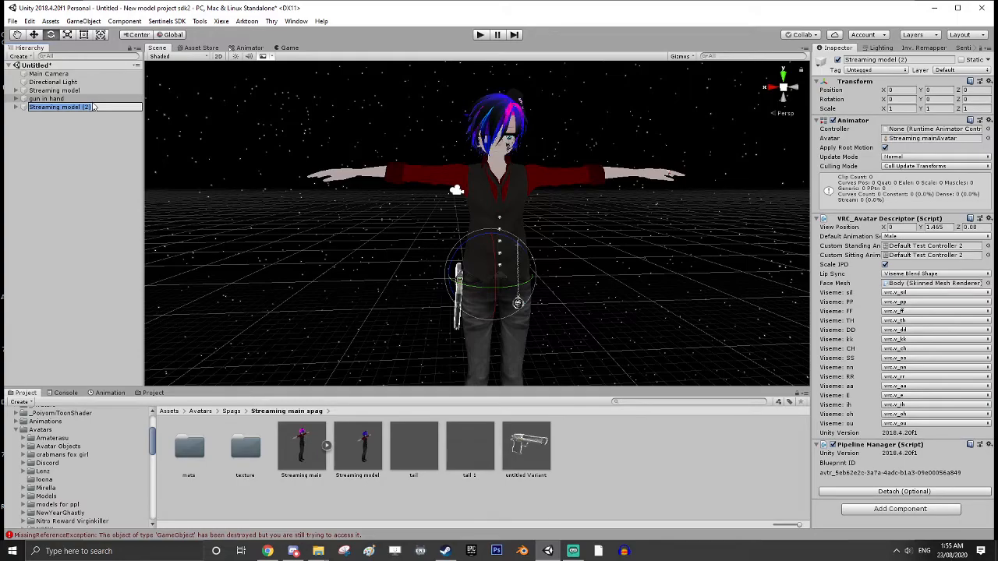
pyautogui.click(74, 164)
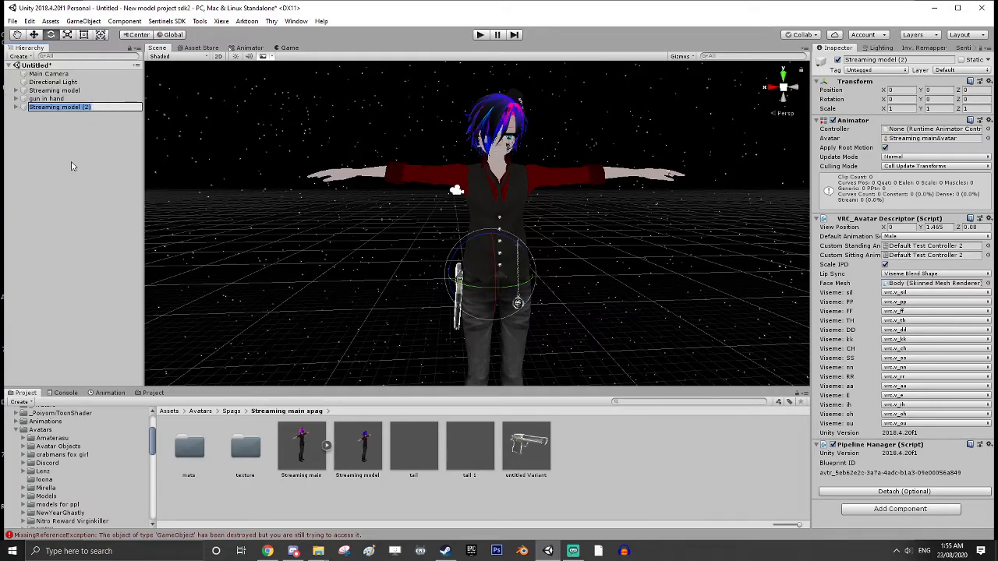
pyautogui.click(58, 107)
pyautogui.press('Delete')
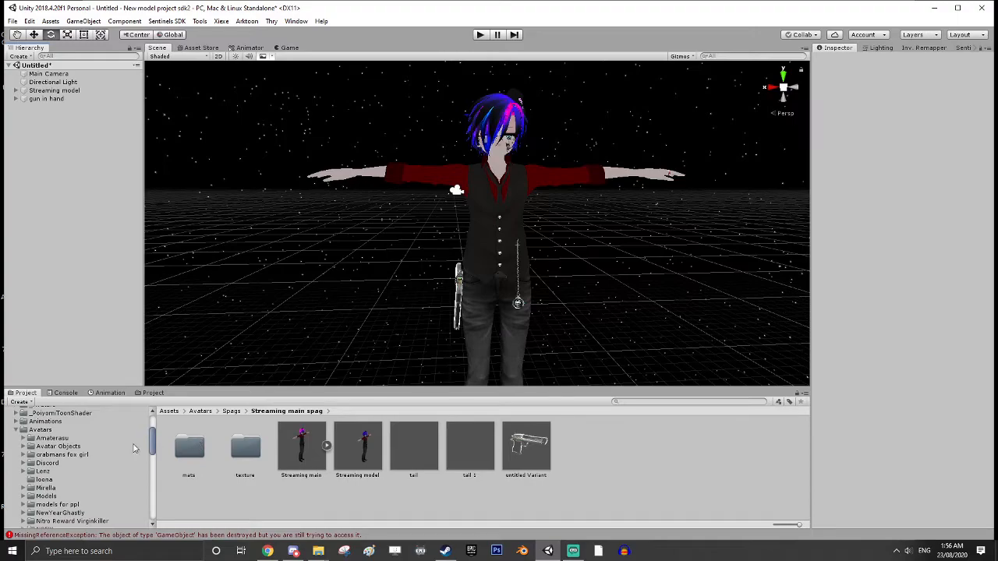
# Step: Locate the Streaming model's custom standing override controller and open the clip assigned to its FIST gesture
pyautogui.click(54, 91)
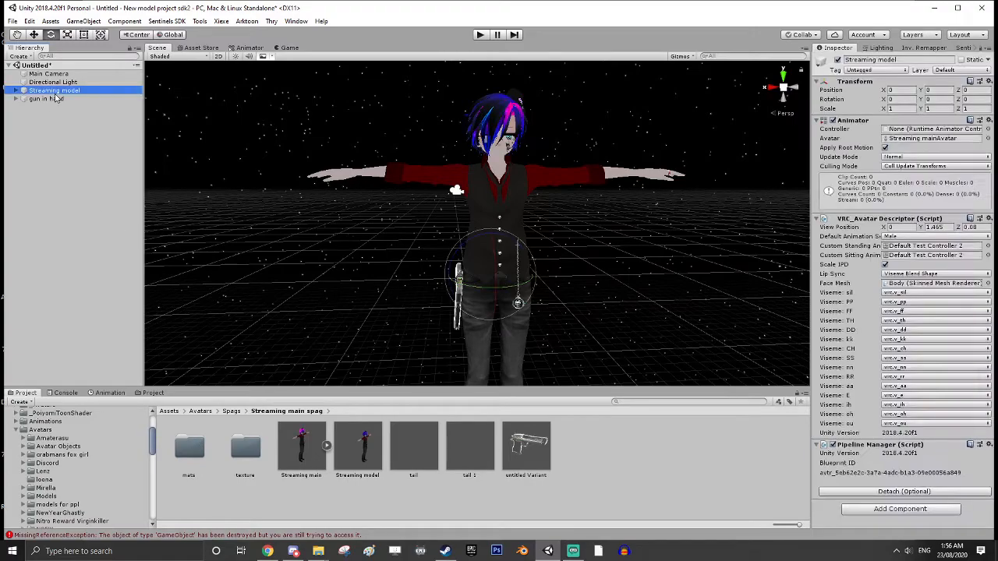
pyautogui.click(911, 247)
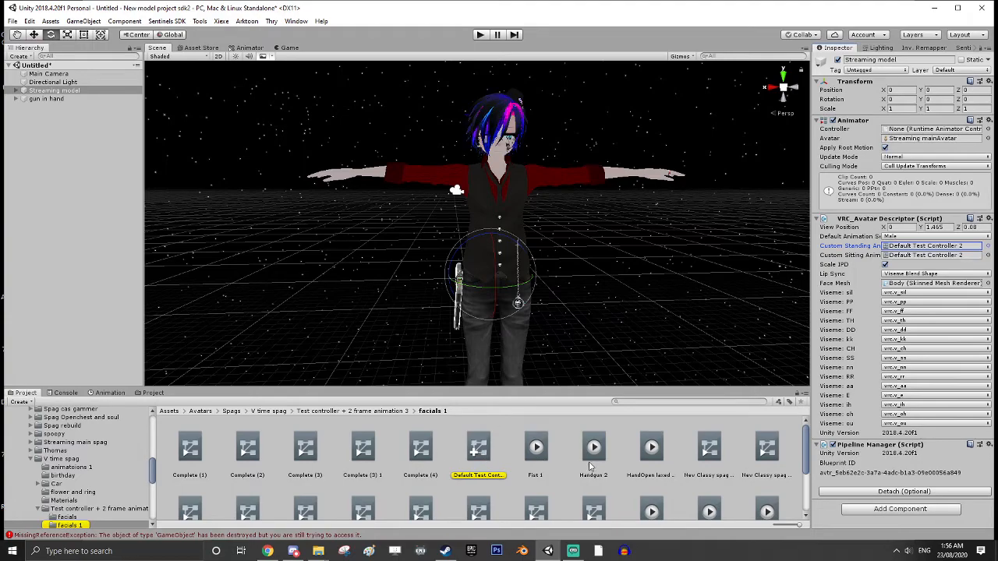
pyautogui.click(489, 452)
pyautogui.click(921, 220)
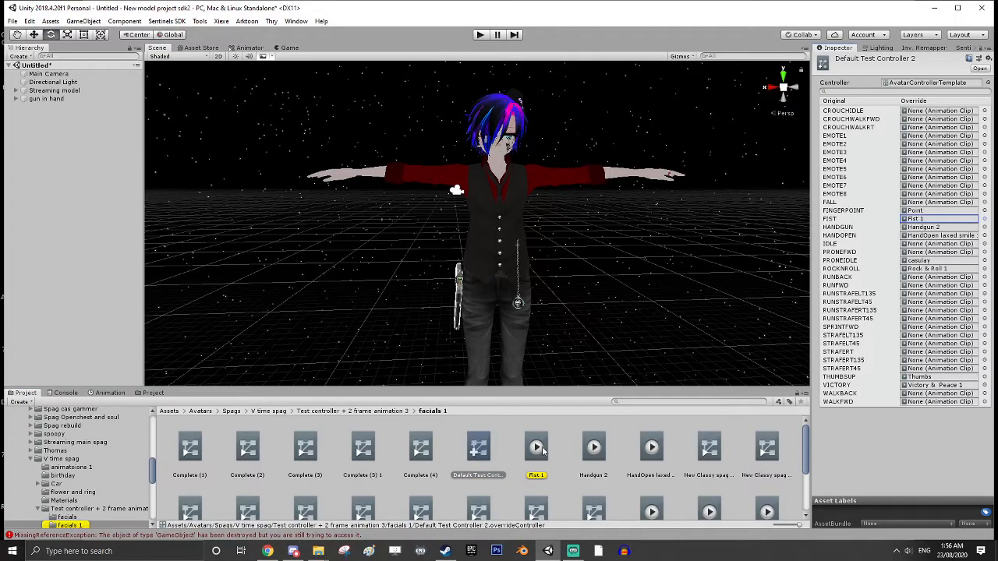
pyautogui.click(538, 449)
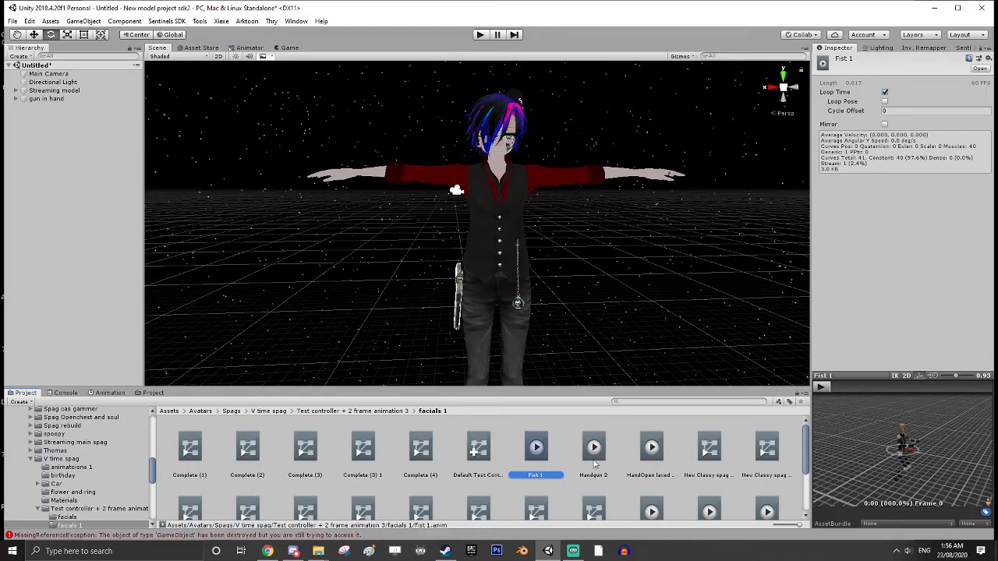
# Step: Examine the keyed hand and GameObject properties of the Fist 1 clip, and select the Streaming model again
pyautogui.scroll(-2, 596, 462)
pyautogui.scroll(1, 611, 462)
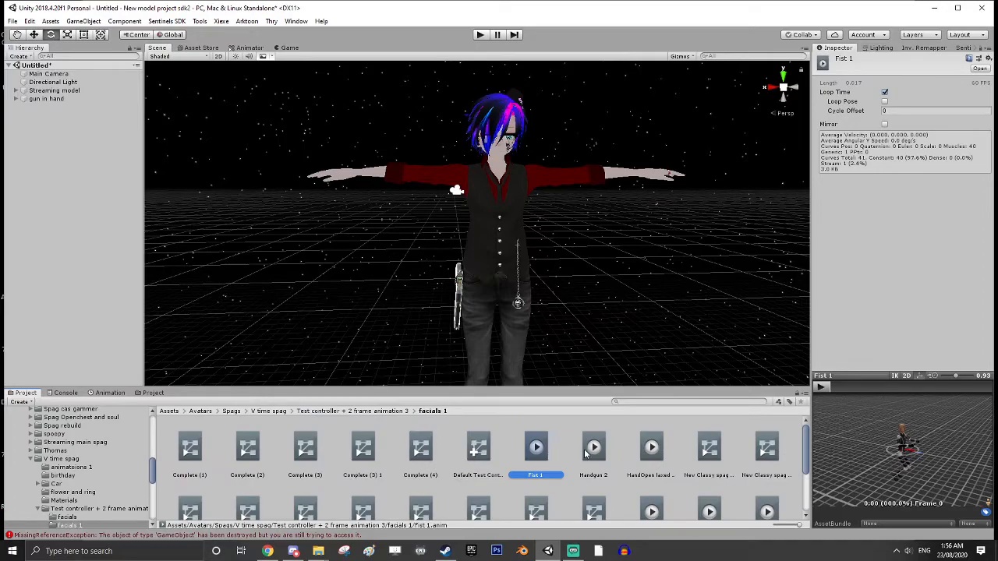
pyautogui.scroll(1, 702, 483)
pyautogui.scroll(1, 616, 445)
pyautogui.click(110, 393)
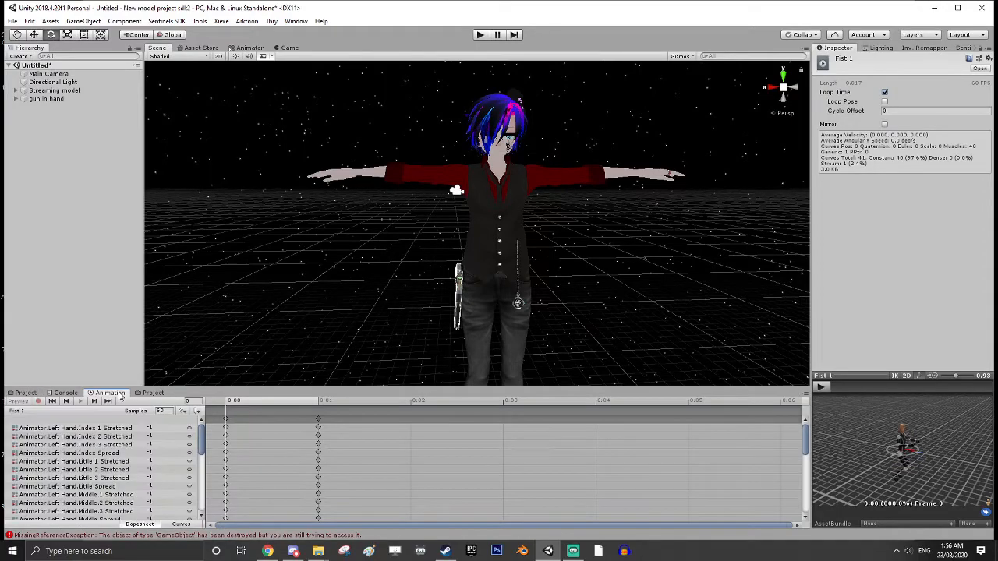
pyautogui.scroll(-10, 156, 456)
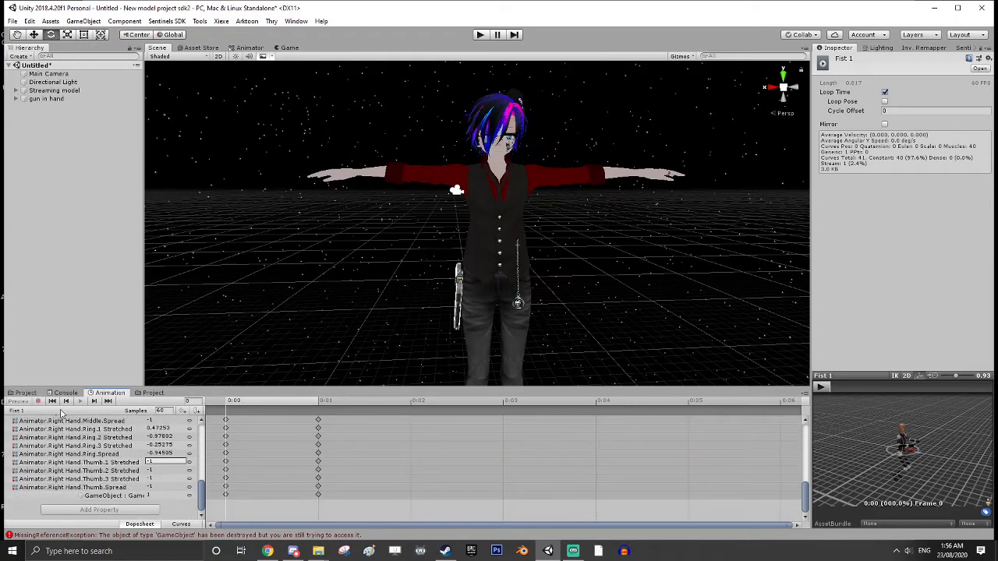
pyautogui.scroll(5, 123, 497)
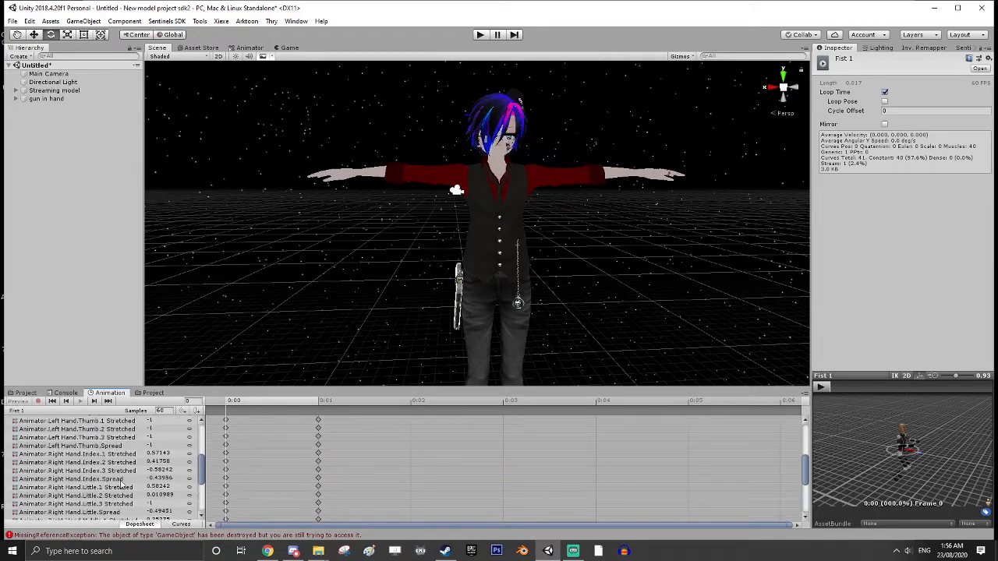
pyautogui.click(53, 91)
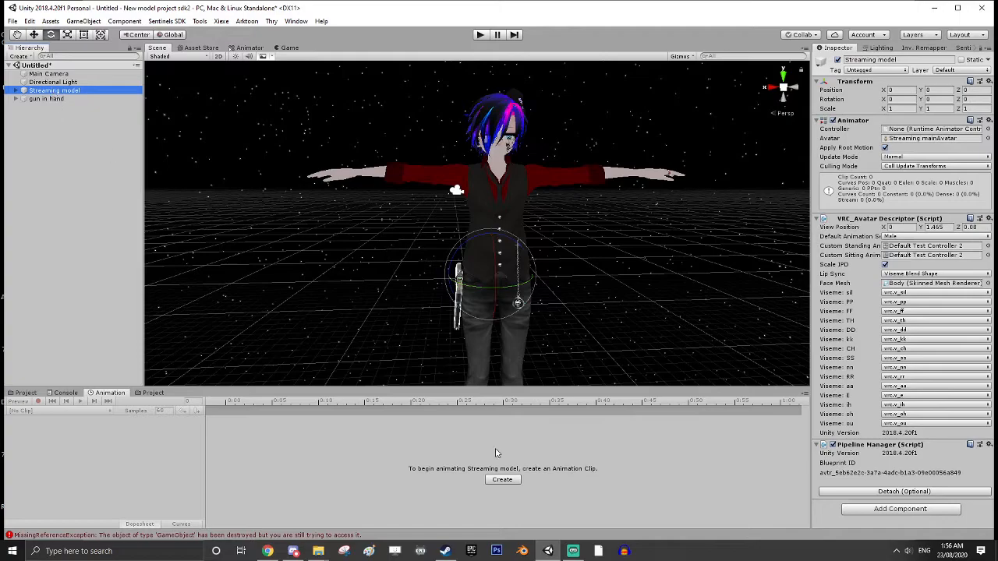
# Step: Duplicate the gun in hand avatar in the scene
pyautogui.click(26, 393)
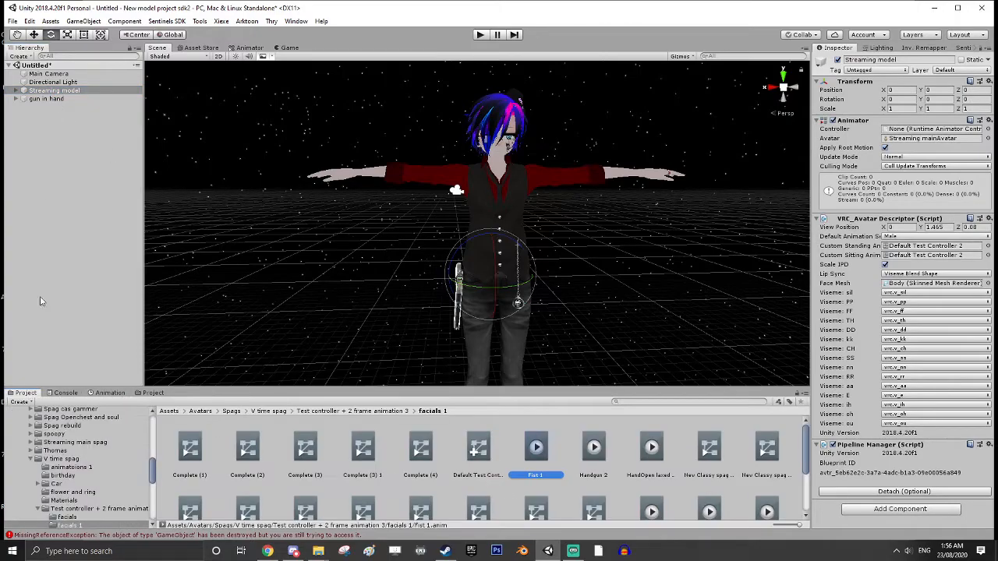
pyautogui.click(49, 99)
pyautogui.hotkey('ctrl', 'd')
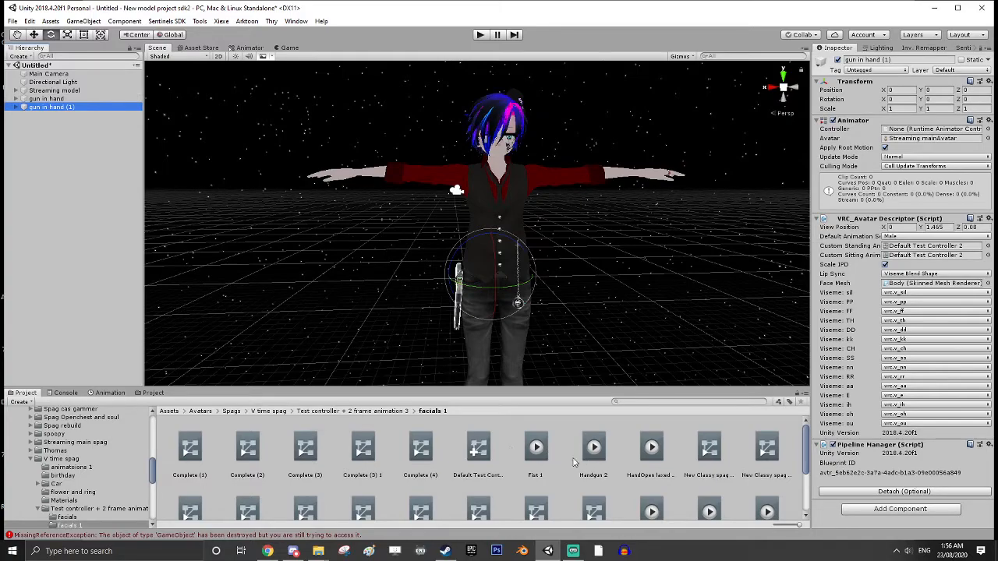
# Step: Search the project assets for "fist" and look through the clips for the avatar's fist animation
pyautogui.scroll(-2, 777, 505)
pyautogui.scroll(-3, 776, 505)
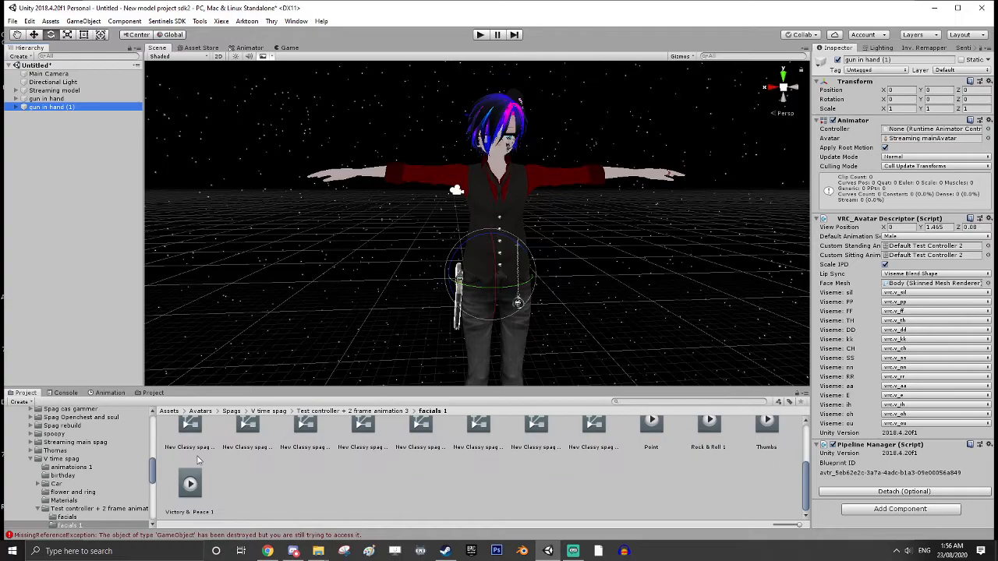
pyautogui.scroll(5, 693, 413)
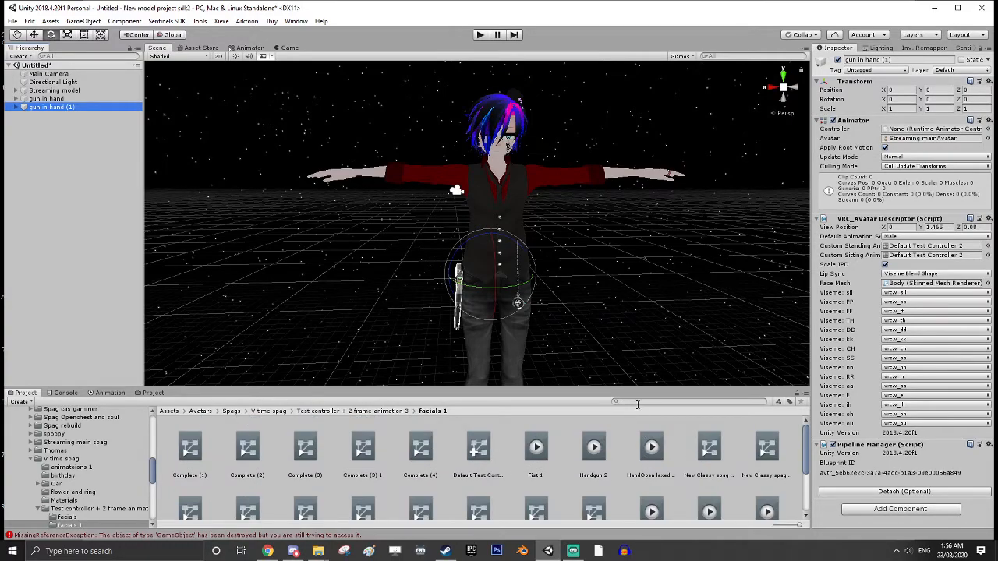
pyautogui.scroll(3, 117, 460)
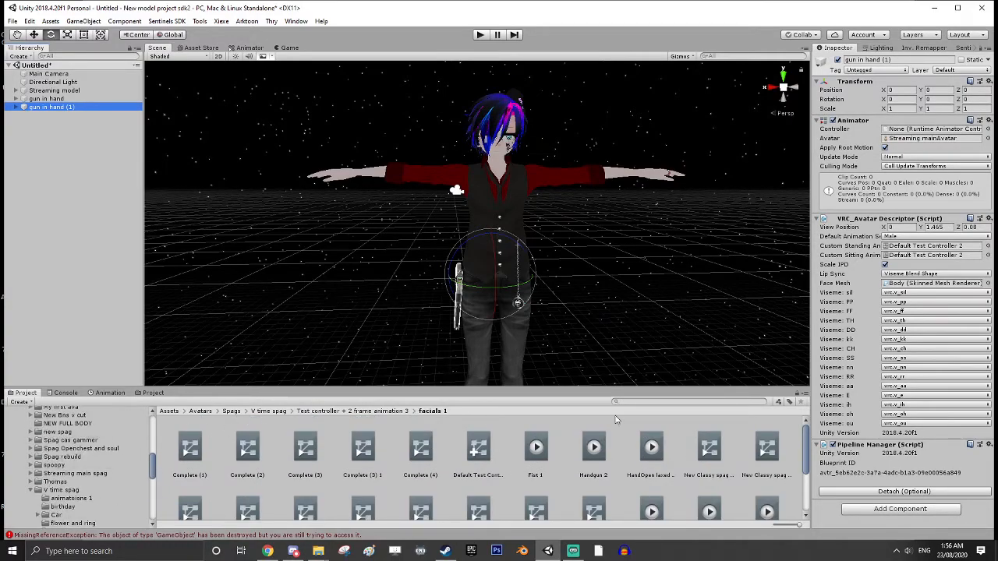
pyautogui.click(637, 405)
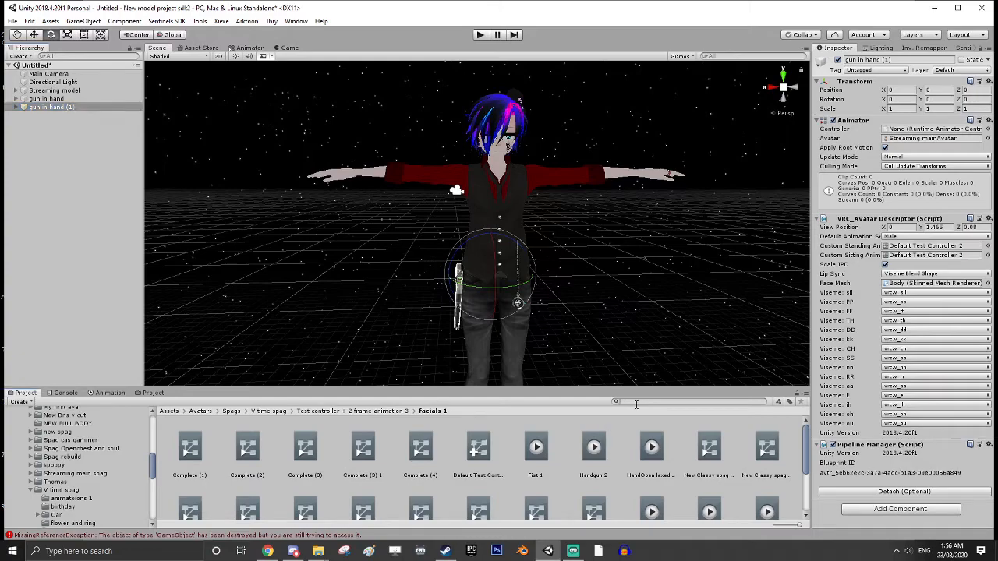
pyautogui.write('fist')
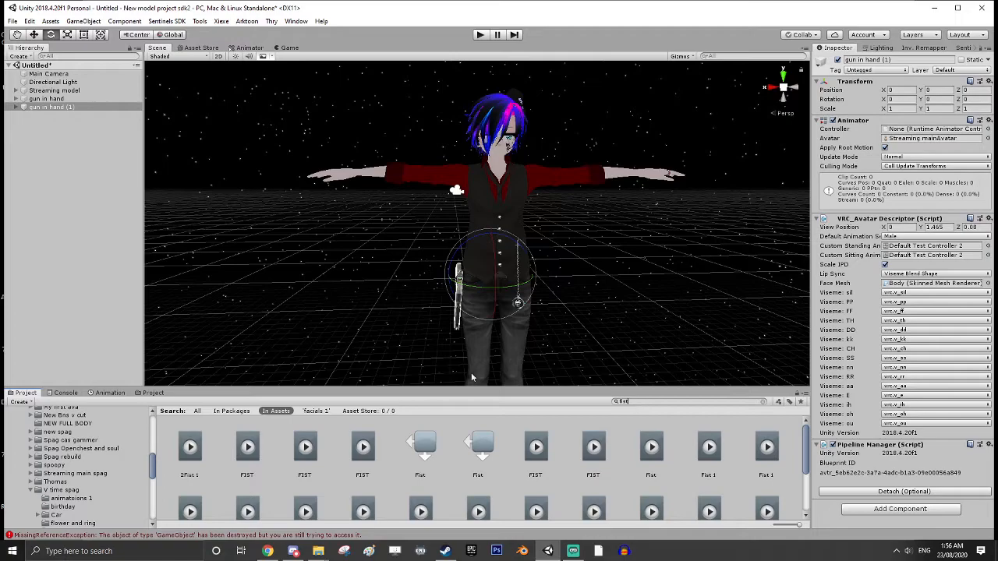
pyautogui.scroll(-1, 336, 491)
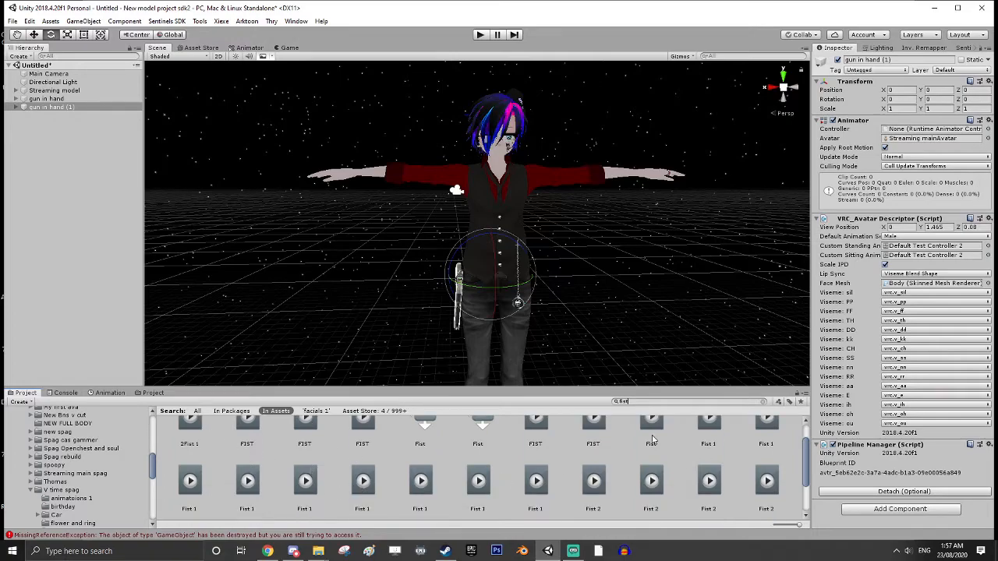
pyautogui.scroll(-2, 350, 497)
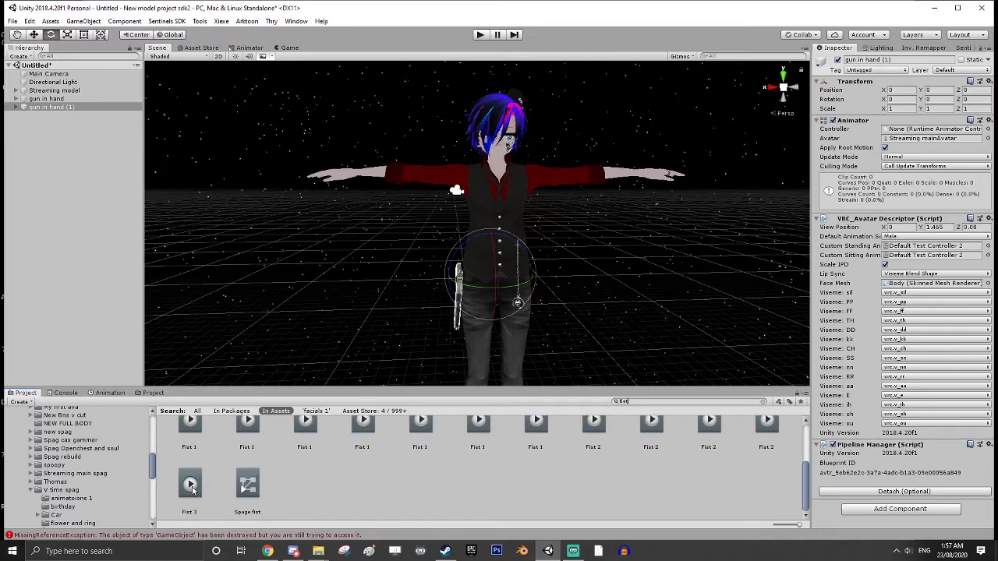
pyautogui.scroll(3, 192, 490)
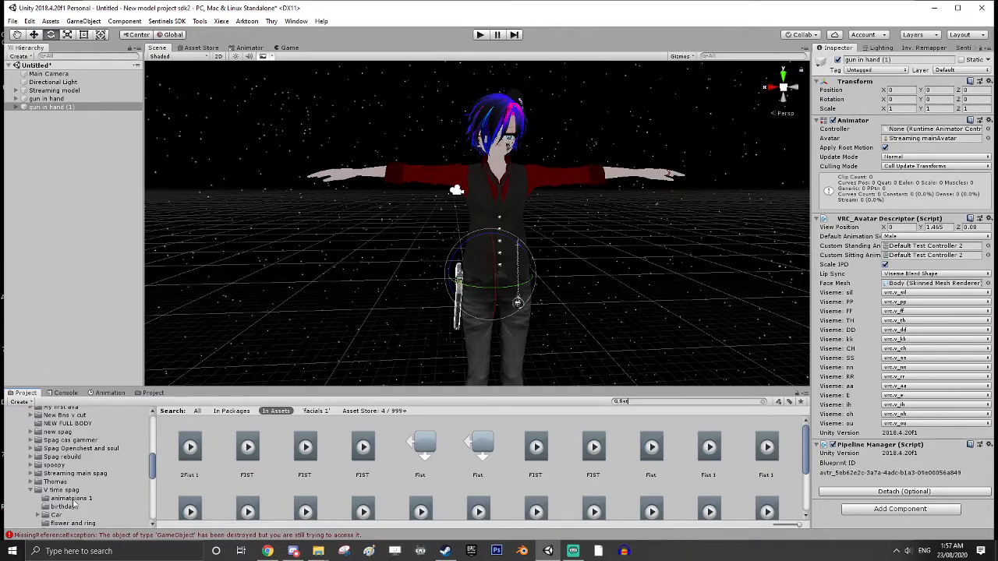
pyautogui.scroll(-2, 76, 504)
pyautogui.scroll(-2, 78, 507)
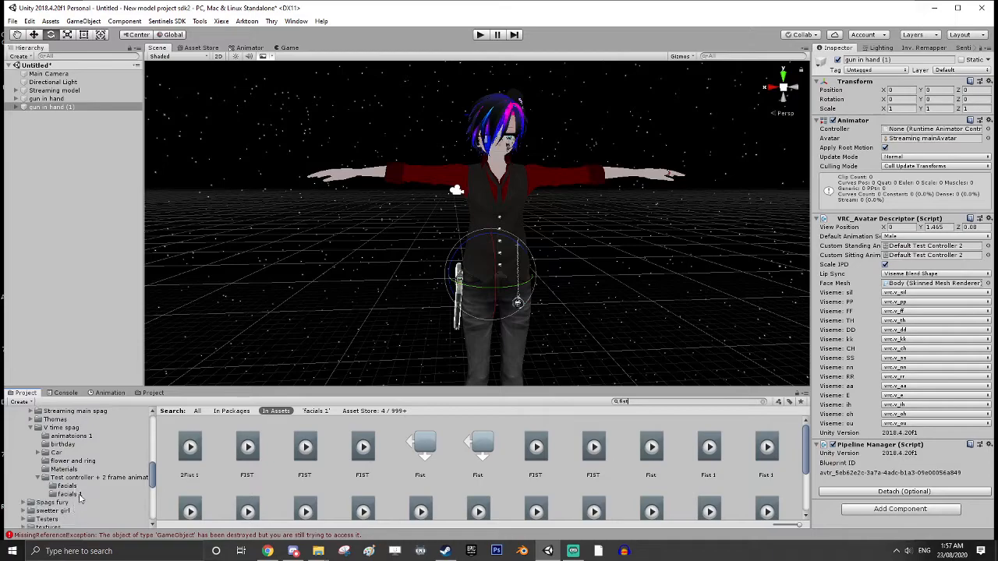
# Step: Find the Fist 1 clip in the facials 1 folder and assign it to the gun in hand (1) duplicate
pyautogui.click(102, 479)
pyautogui.click(77, 486)
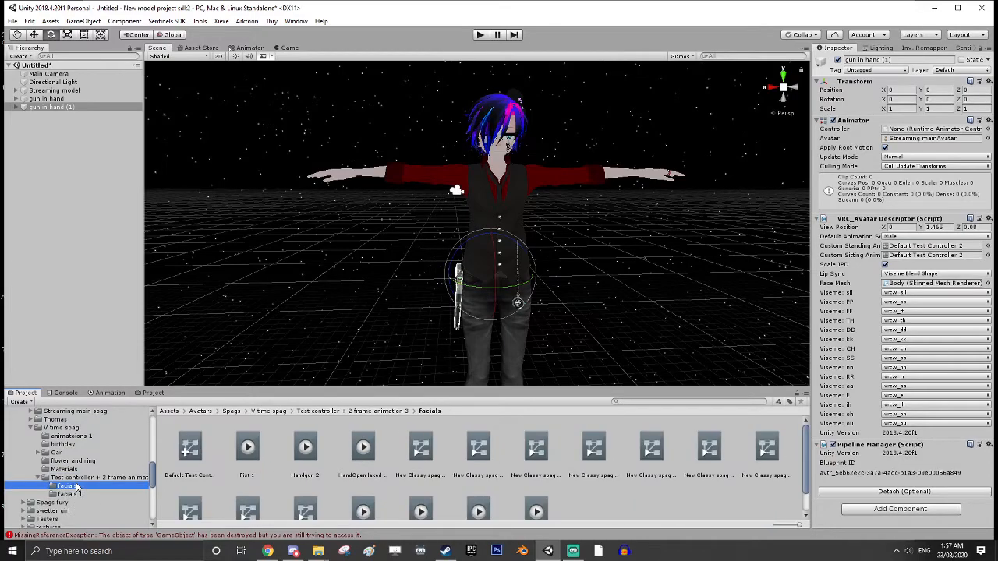
pyautogui.click(77, 494)
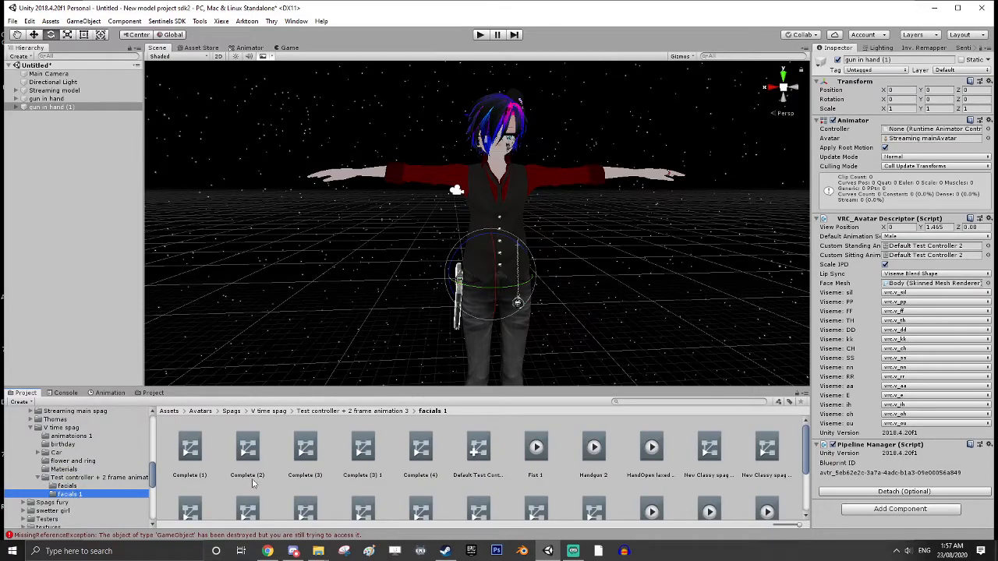
pyautogui.click(545, 450)
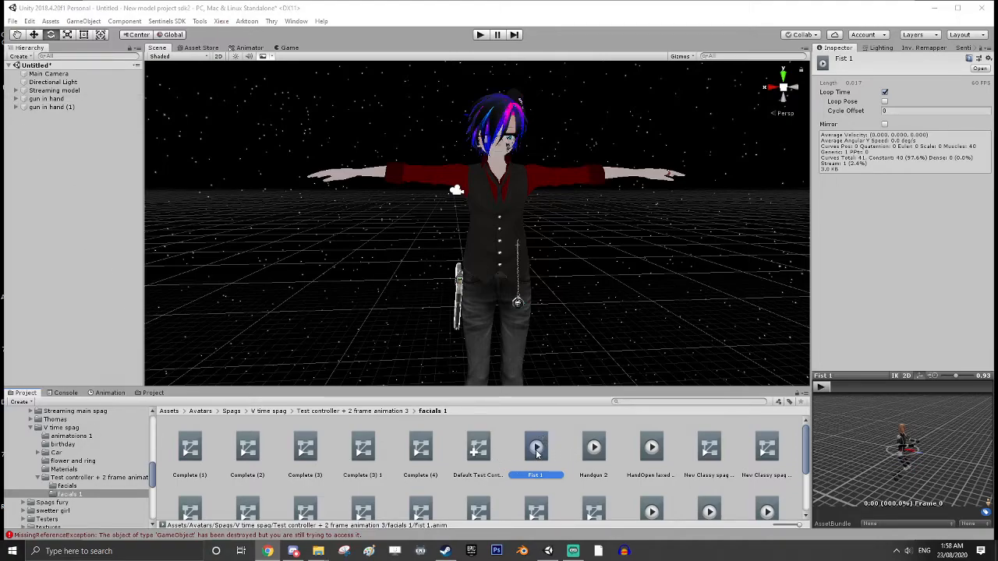
pyautogui.moveTo(155, 481)
pyautogui.mouseDown()
pyautogui.moveTo(154, 491)
pyautogui.moveTo(154, 480)
pyautogui.mouseUp()
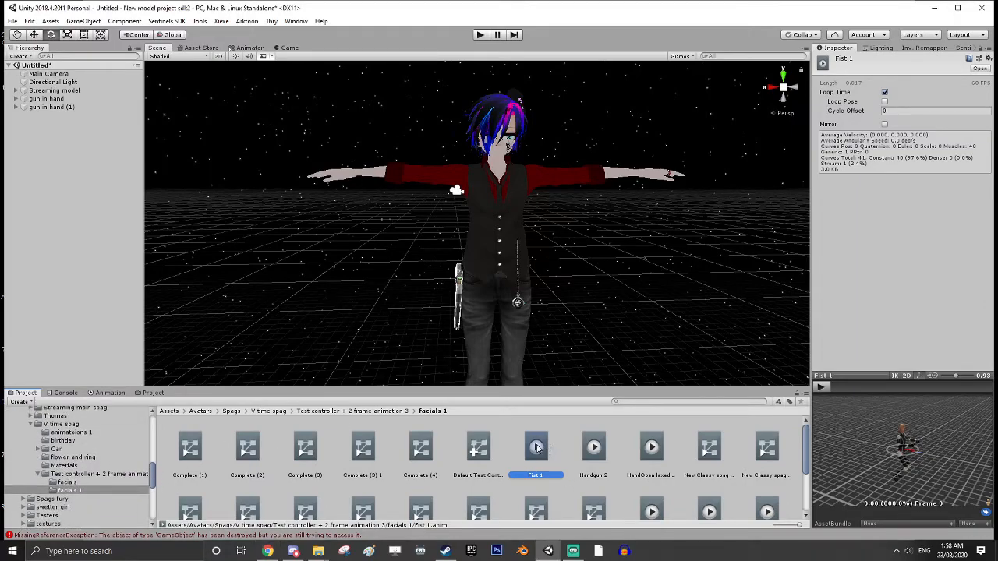
pyautogui.moveTo(534, 450); pyautogui.dragTo(39, 112)
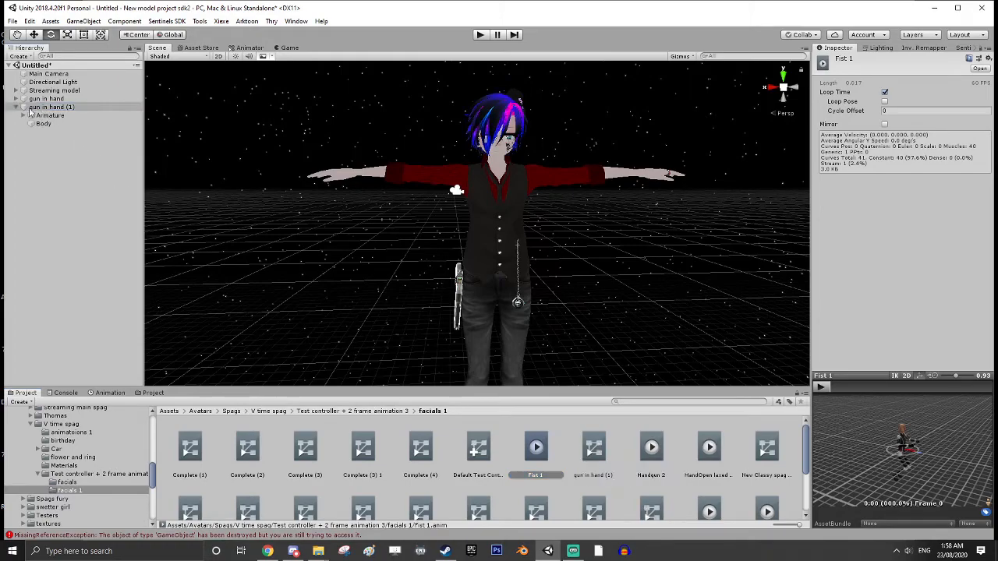
# Step: Collapse the gun in hand (1) hierarchy and deactivate the original gun in hand avatar
pyautogui.click(16, 108)
pyautogui.click(53, 99)
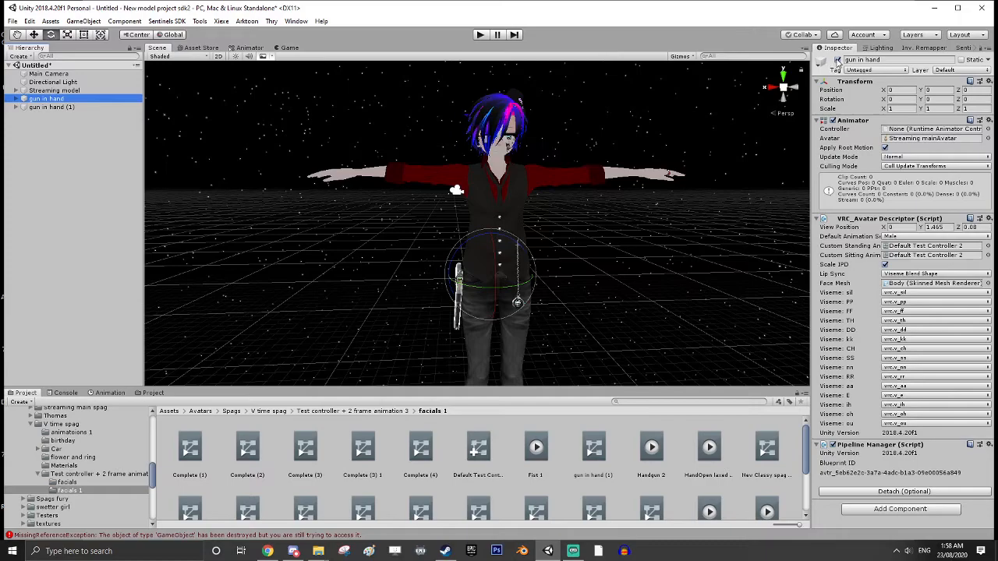
pyautogui.click(837, 60)
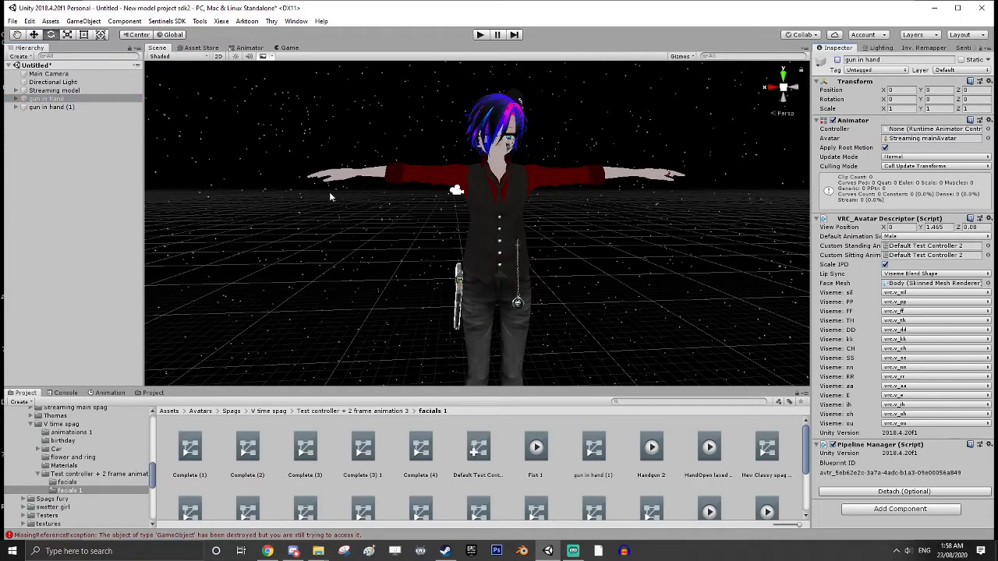
# Step: Bring up the Fist 1 clip of gun in hand (1) in the Animation window and dock that window beside the Project view
pyautogui.click(39, 109)
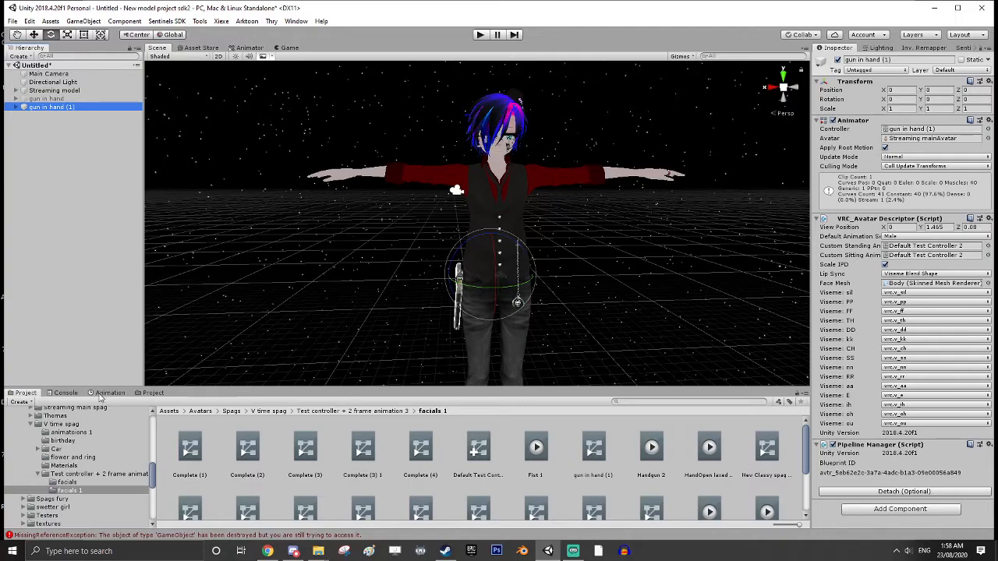
pyautogui.click(295, 21)
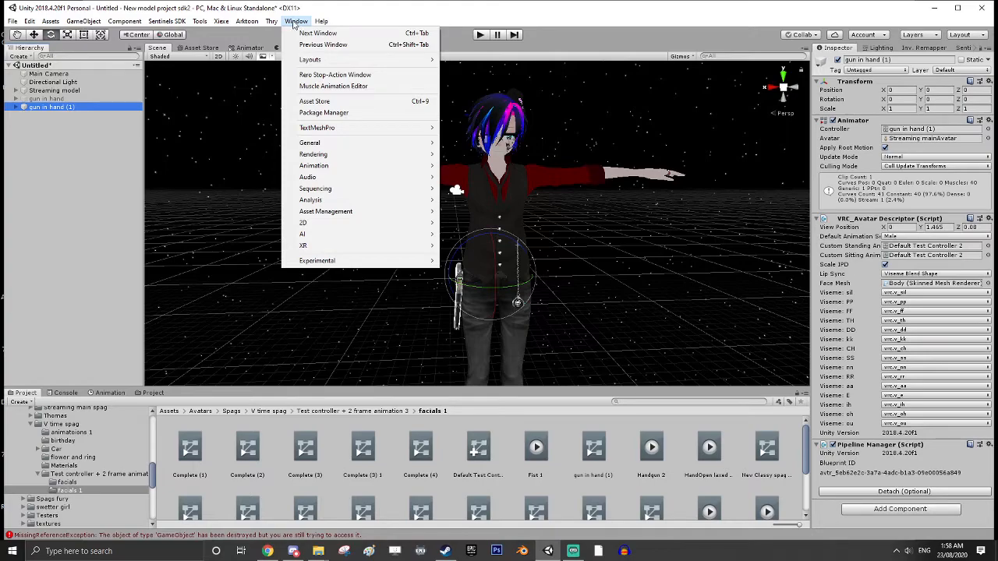
pyautogui.moveTo(161, 24)
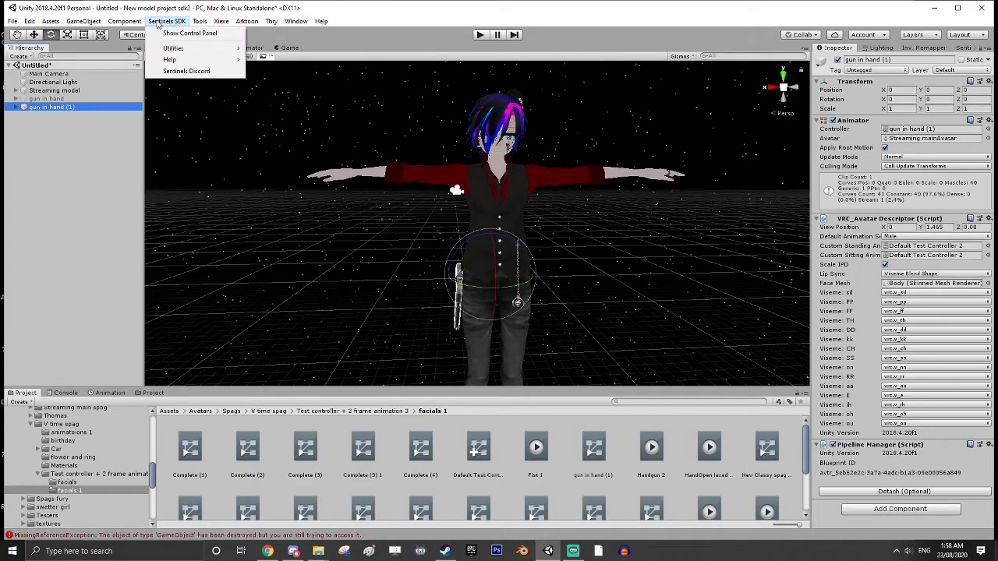
pyautogui.moveTo(97, 24)
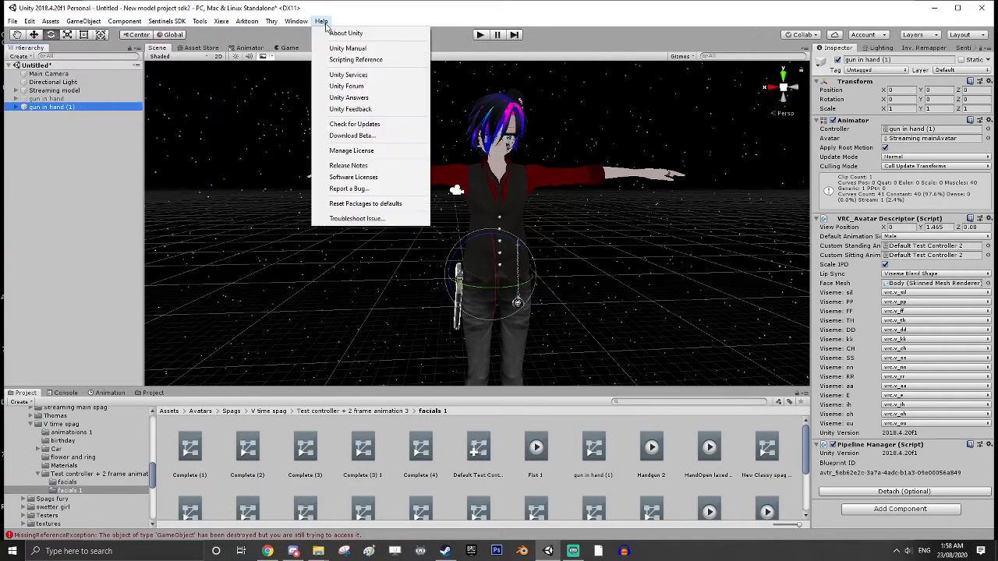
pyautogui.moveTo(295, 25)
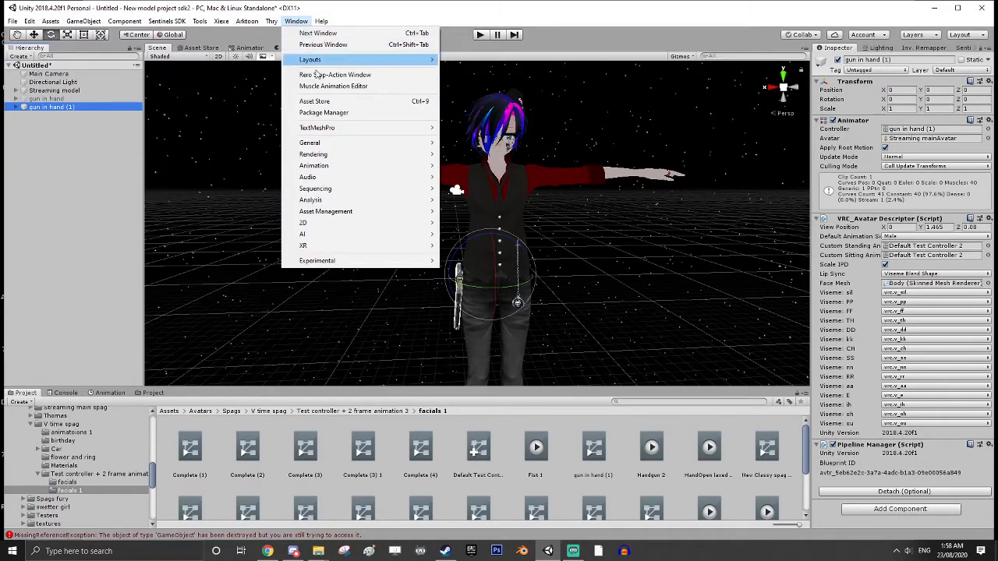
pyautogui.moveTo(328, 166)
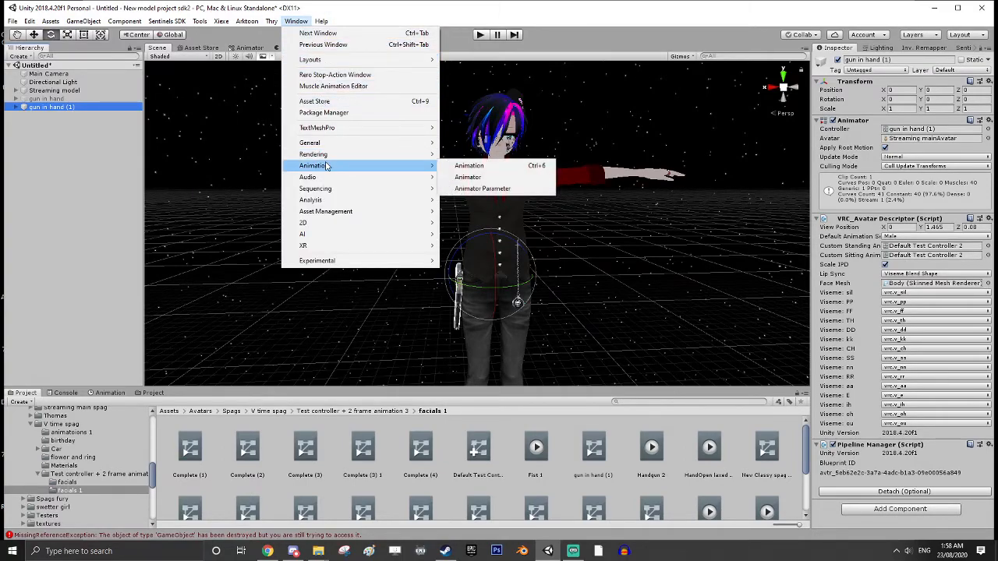
pyautogui.click(500, 167)
pyautogui.moveTo(108, 393); pyautogui.dragTo(276, 253)
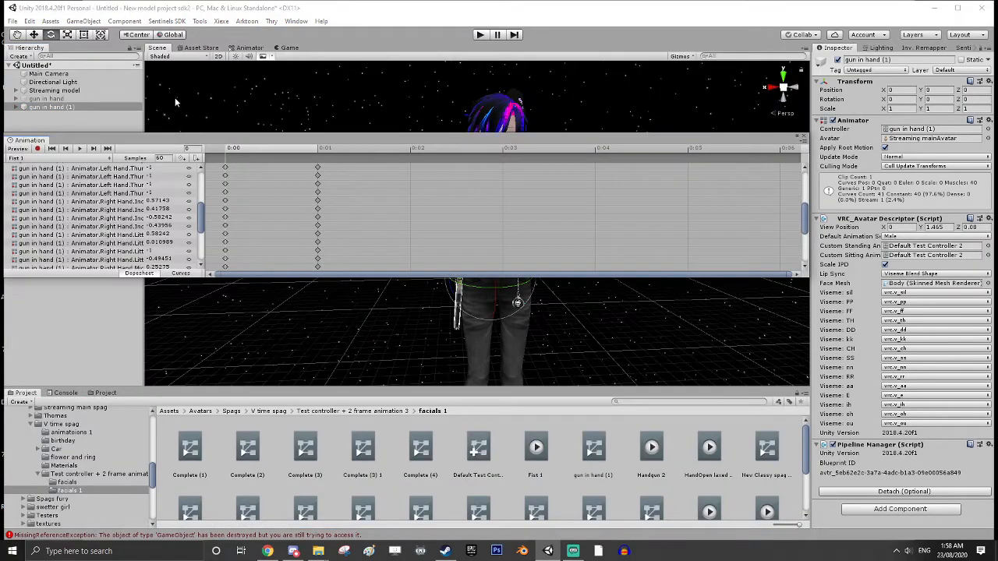
pyautogui.moveTo(23, 142); pyautogui.dragTo(147, 393)
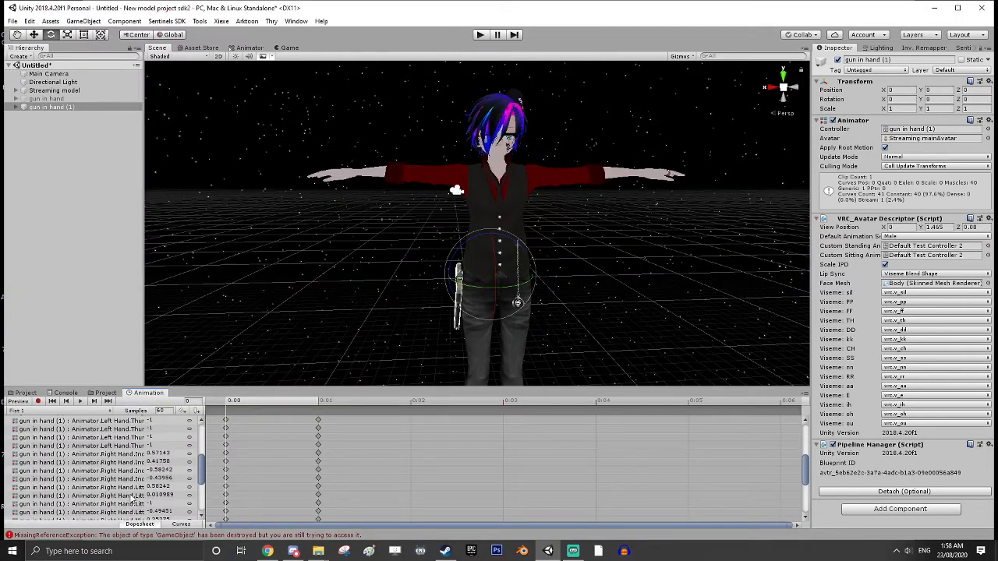
# Step: Delete the missing GameObject property at the end of the Fist 1 clip and check the remaining hand properties
pyautogui.scroll(5, 122, 472)
pyautogui.scroll(-10, 109, 472)
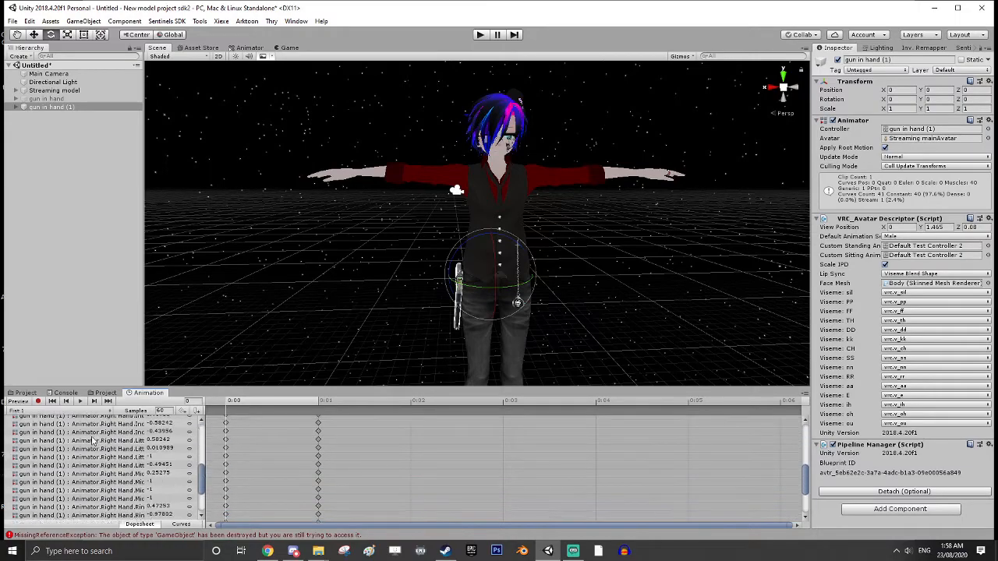
pyautogui.scroll(-5, 98, 477)
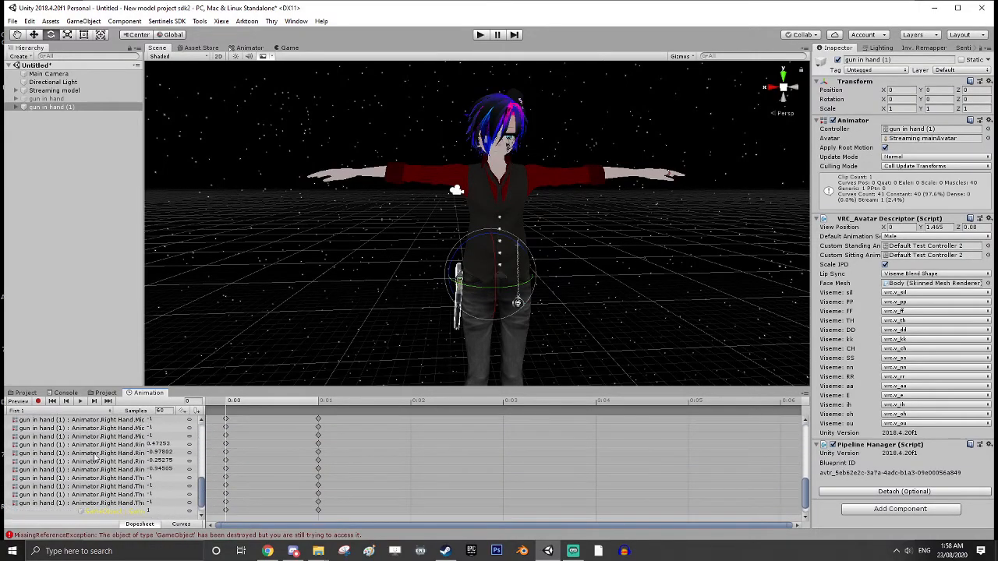
pyautogui.click(112, 496)
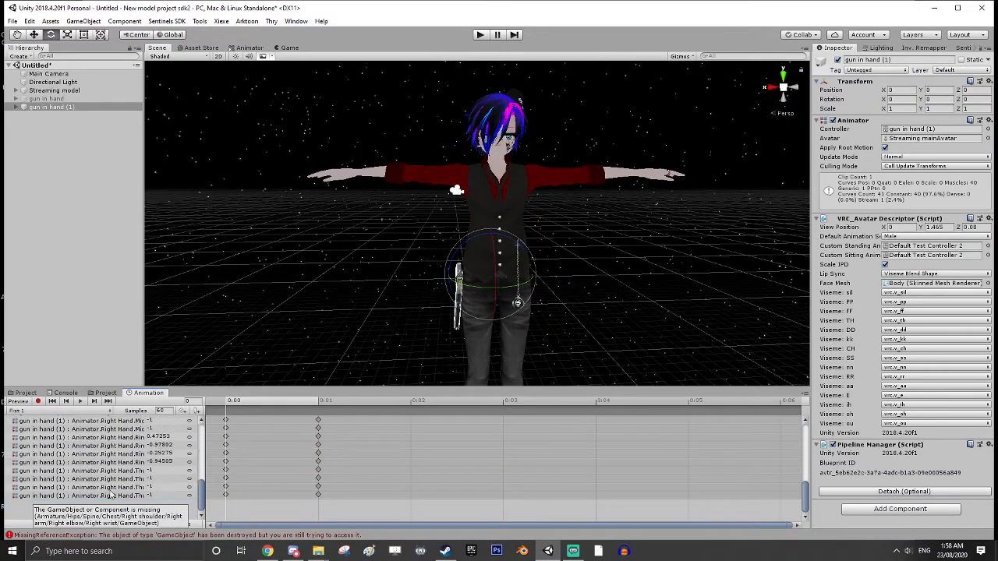
pyautogui.scroll(10, 134, 454)
pyautogui.scroll(-10, 93, 460)
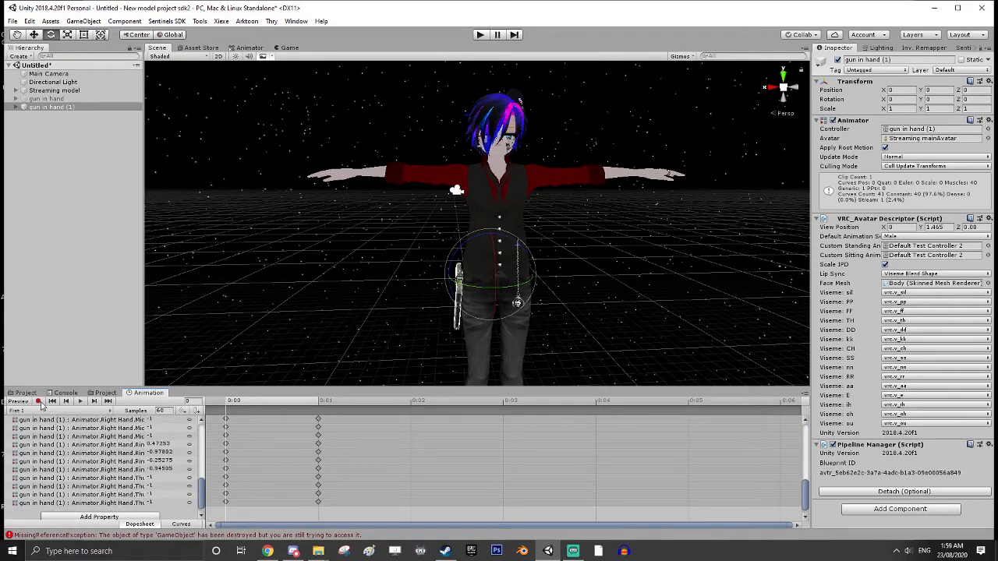
pyautogui.scroll(10, 77, 459)
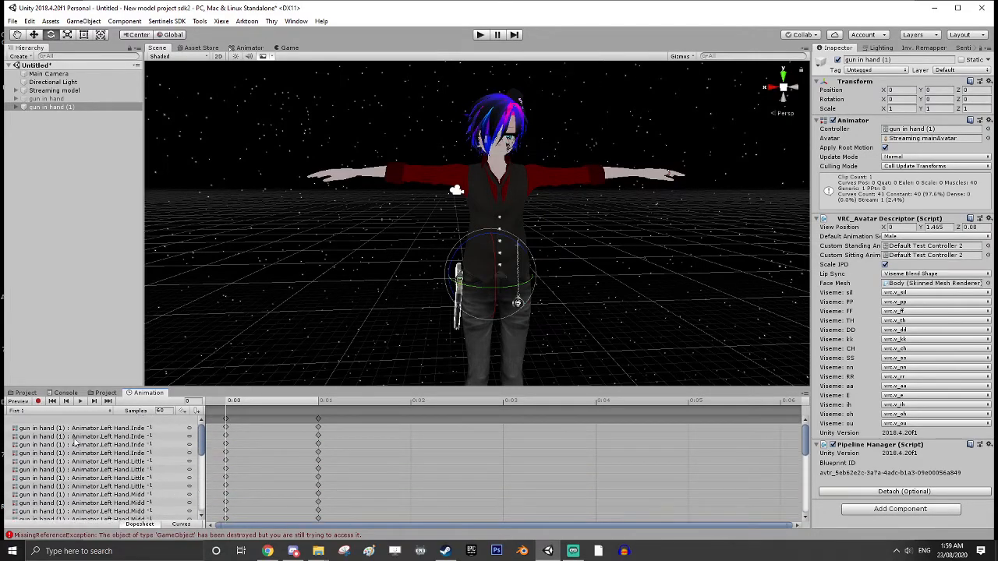
# Step: Check the Fist 1 pose in record mode and deactivate the overlapping Streaming model avatar
pyautogui.click(39, 401)
pyautogui.moveTo(509, 299); pyautogui.dragTo(499, 272, button='middle')
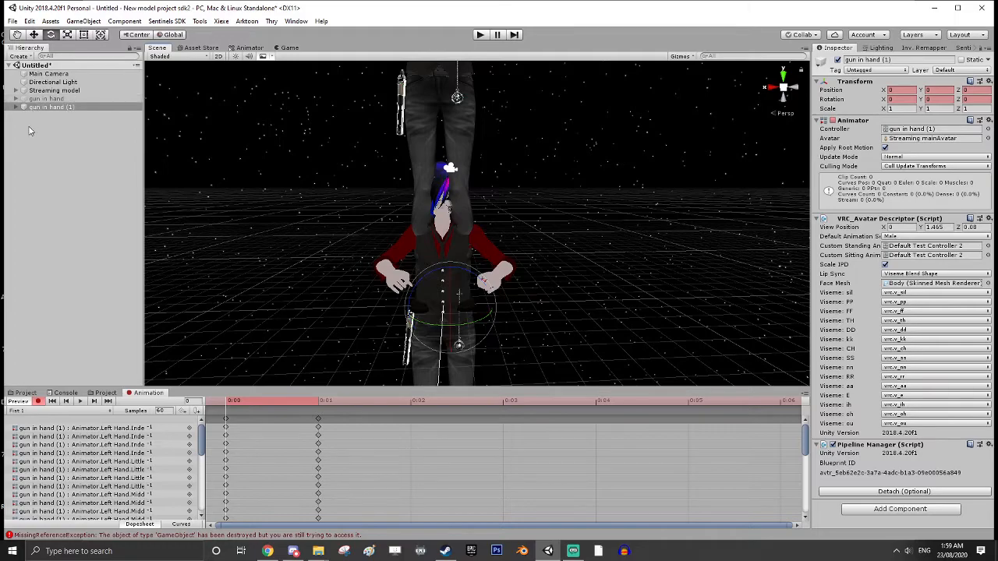
pyautogui.click(66, 91)
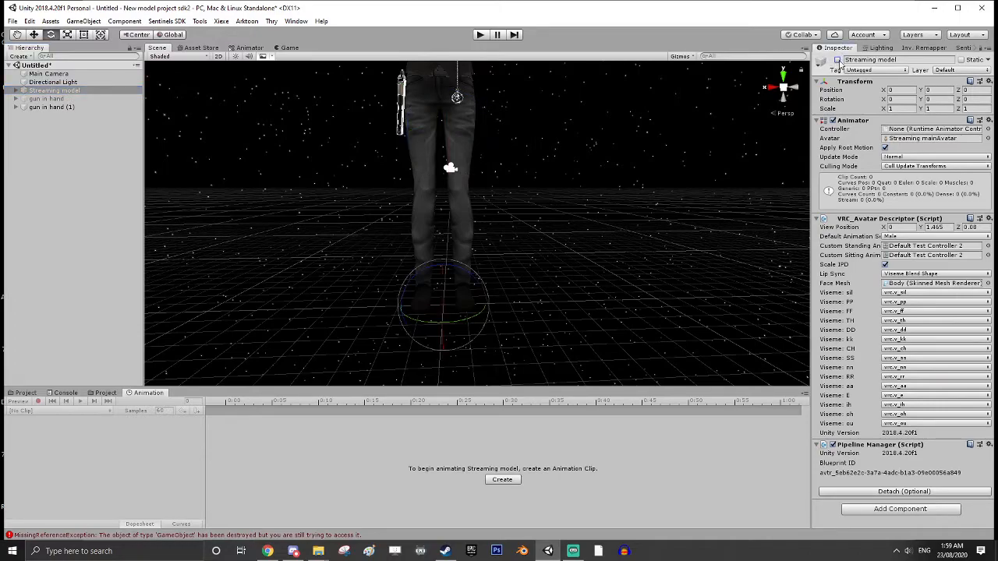
pyautogui.click(838, 62)
pyautogui.click(839, 61)
# Step: Preview the Fist 1 pose of gun in hand (1) in record mode and examine the avatar's hands and waist gun
pyautogui.click(55, 107)
pyautogui.moveTo(459, 175); pyautogui.dragTo(517, 293, button='middle')
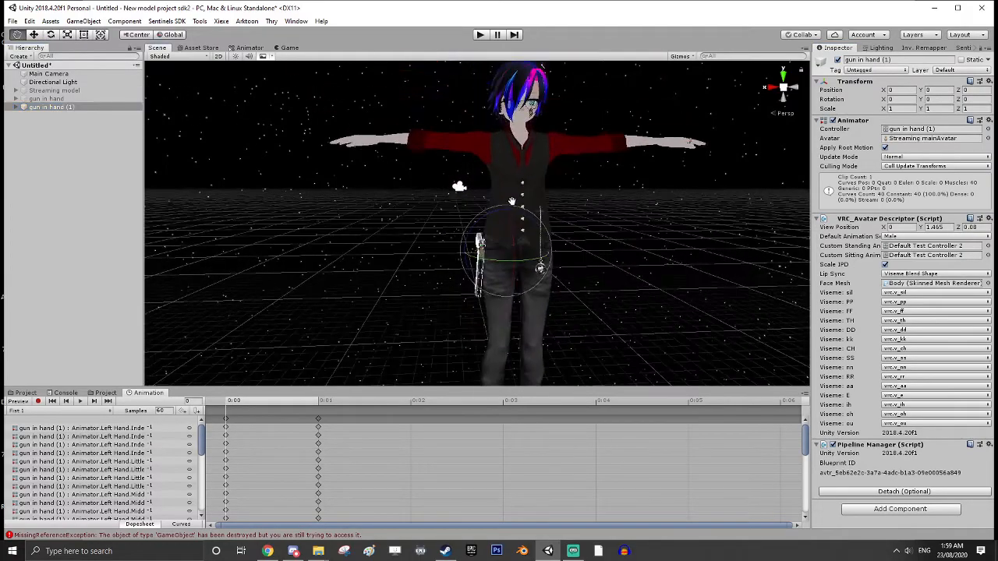
pyautogui.click(37, 402)
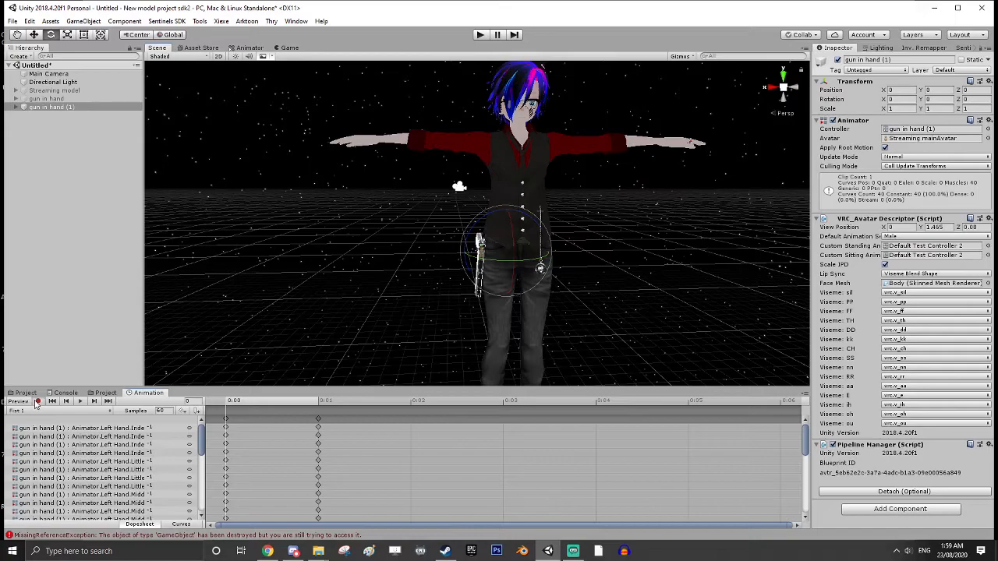
pyautogui.scroll(-2, 405, 343)
pyautogui.moveTo(428, 366); pyautogui.dragTo(393, 258, button='middle')
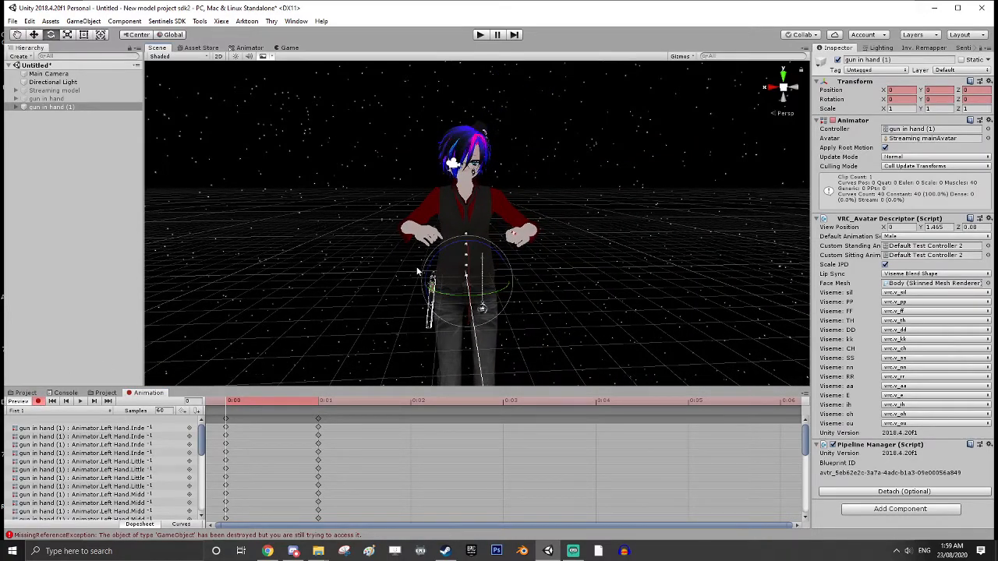
pyautogui.scroll(2, 421, 265)
pyautogui.moveTo(546, 265); pyautogui.dragTo(426, 285, button='right')
pyautogui.moveTo(492, 283); pyautogui.dragTo(410, 283, button='middle')
pyautogui.moveTo(577, 285); pyautogui.dragTo(414, 290, button='right')
pyautogui.moveTo(550, 300); pyautogui.dragTo(421, 286, button='middle')
pyautogui.keyDown('alt'); pyautogui.moveTo(421, 286); pyautogui.dragTo(562, 294); pyautogui.keyUp('alt')
pyautogui.moveTo(561, 294); pyautogui.dragTo(475, 280, button='middle')
# Step: Delete the deactivated original gun in hand avatar from the scene
pyautogui.click(58, 99)
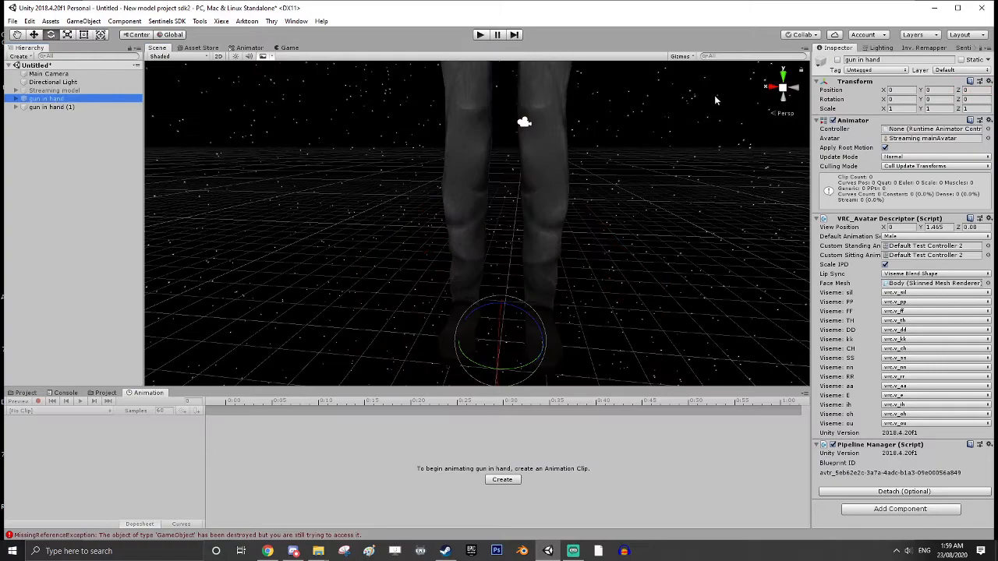
pyautogui.click(840, 62)
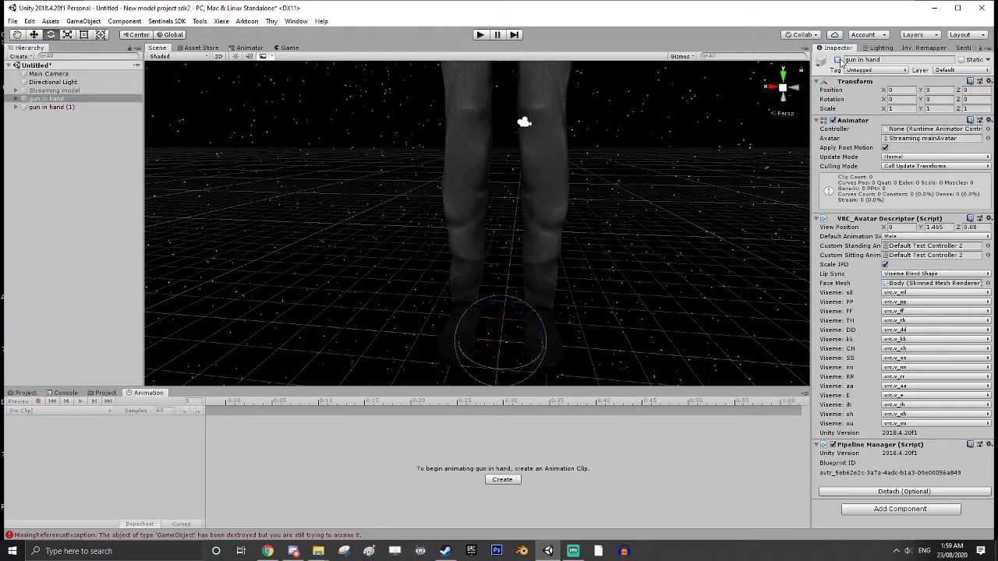
pyautogui.click(46, 100)
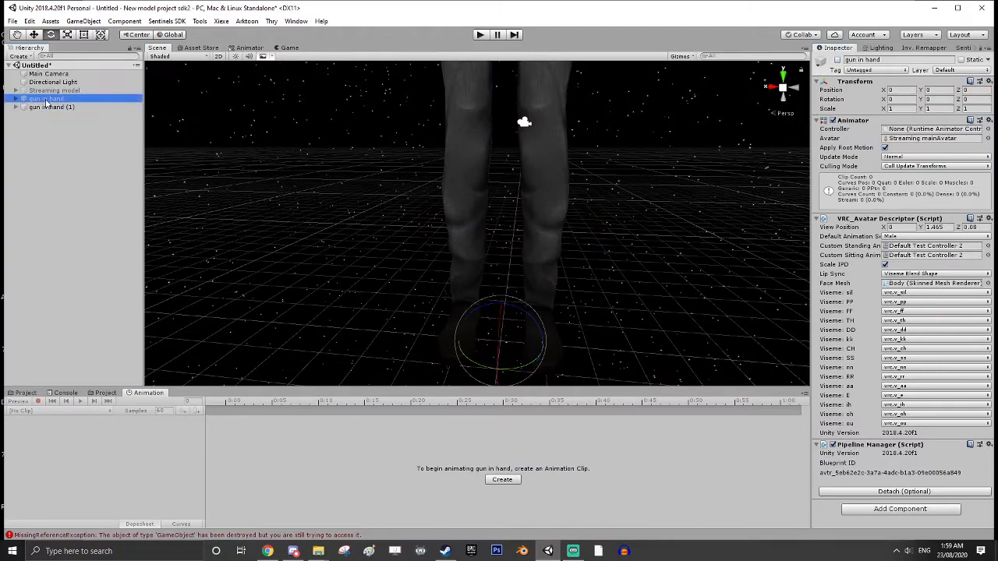
pyautogui.press('Delete')
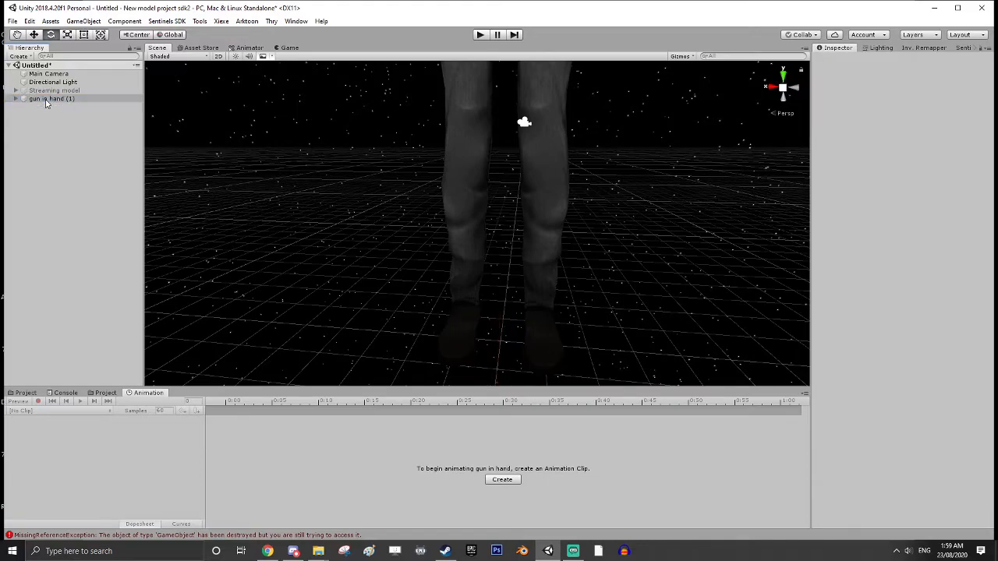
# Step: Turn on record mode for the Fist 1 clip of gun in hand (1) and view the posed avatar from the side
pyautogui.click(46, 100)
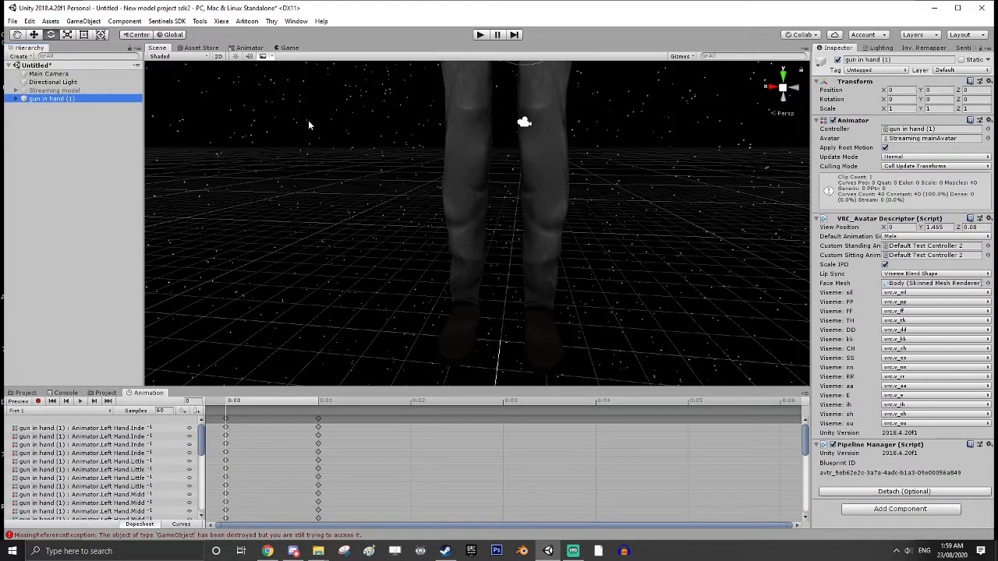
pyautogui.click(37, 401)
pyautogui.moveTo(524, 250); pyautogui.dragTo(253, 172, button='right')
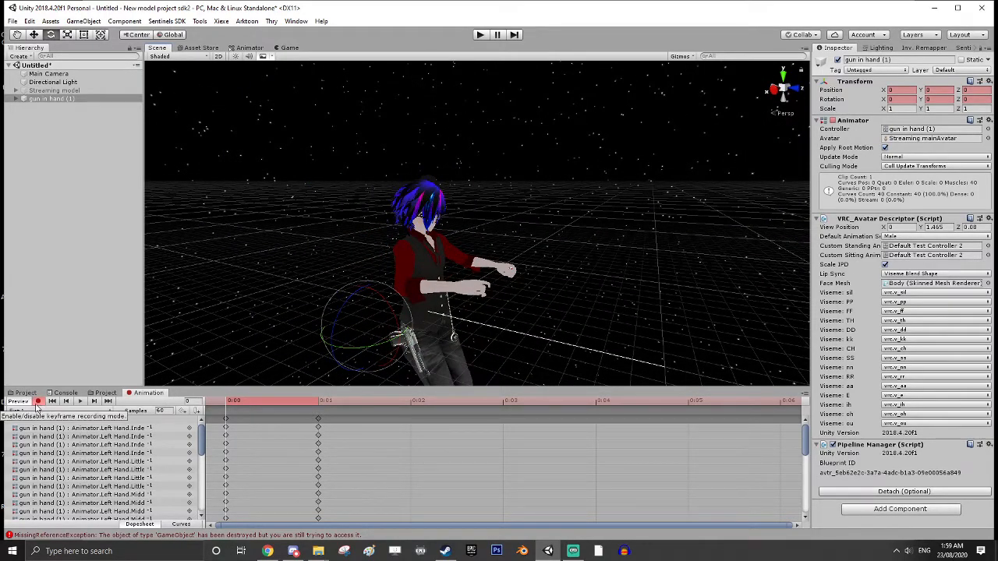
# Step: Expand the skeleton of gun in hand (1) down to the Right wrist and select the inactive gun hand object
pyautogui.click(27, 100)
pyautogui.click(16, 99)
pyautogui.click(23, 106)
pyautogui.click(30, 115)
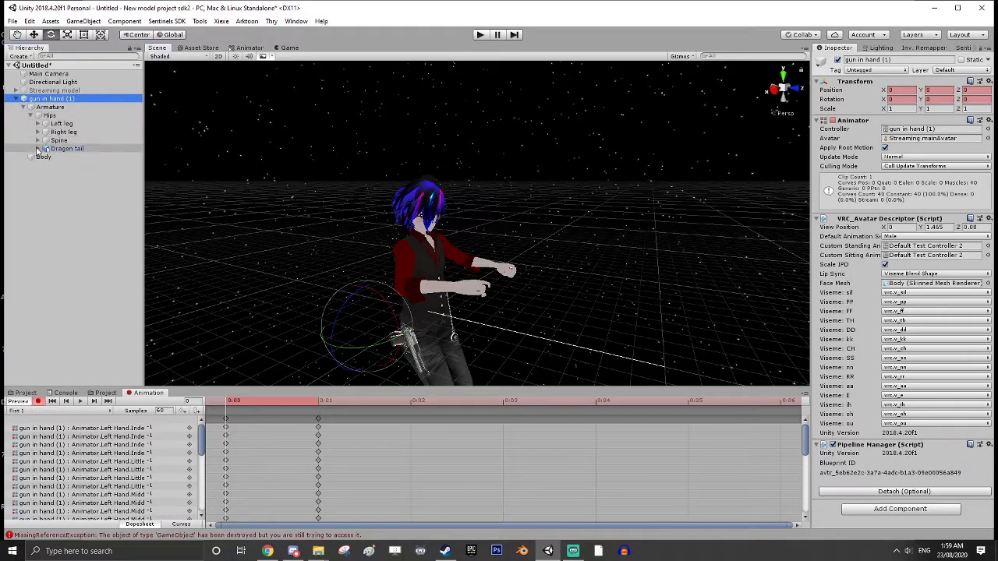
pyautogui.click(37, 140)
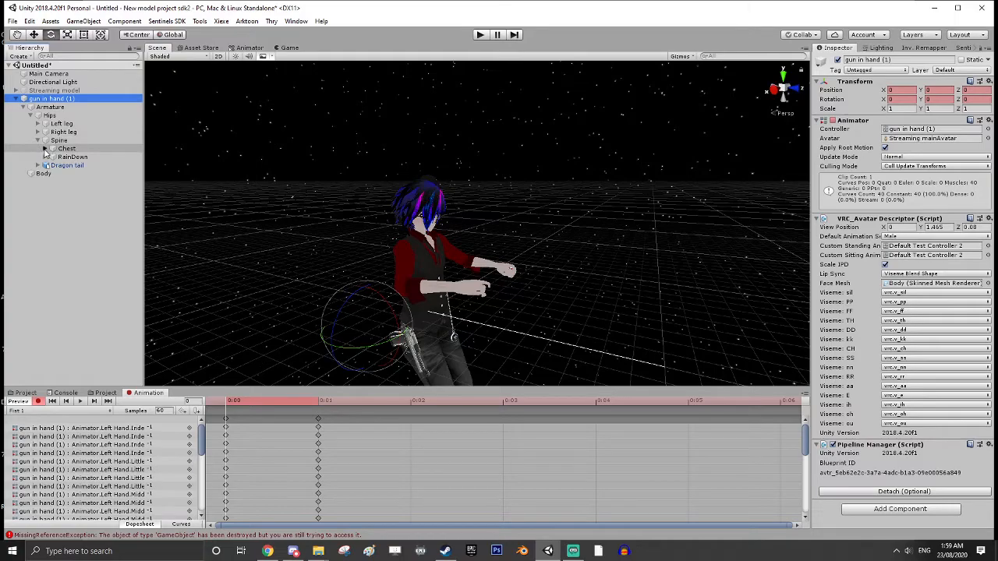
pyautogui.click(44, 149)
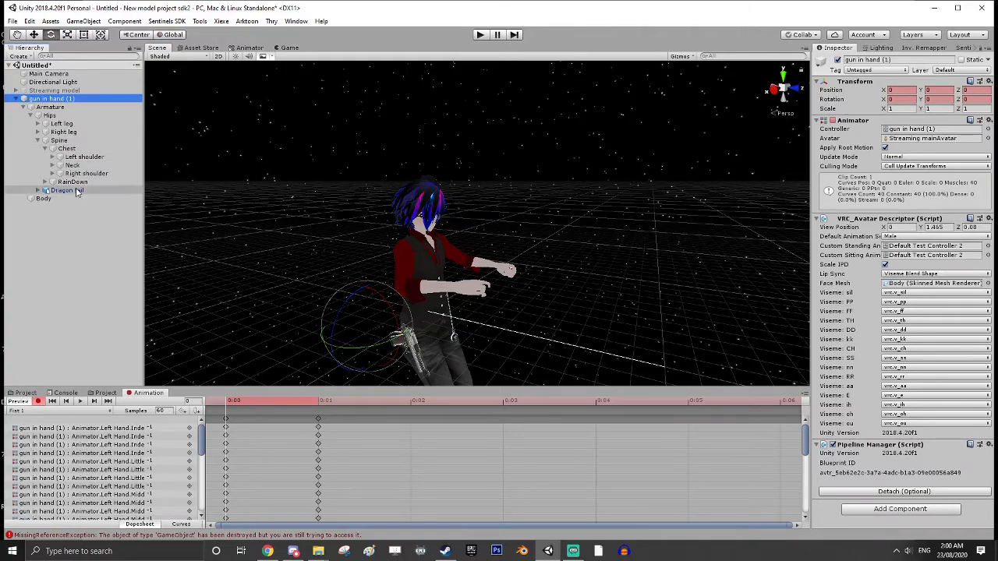
pyautogui.click(52, 174)
pyautogui.click(60, 182)
pyautogui.click(66, 190)
pyautogui.click(74, 199)
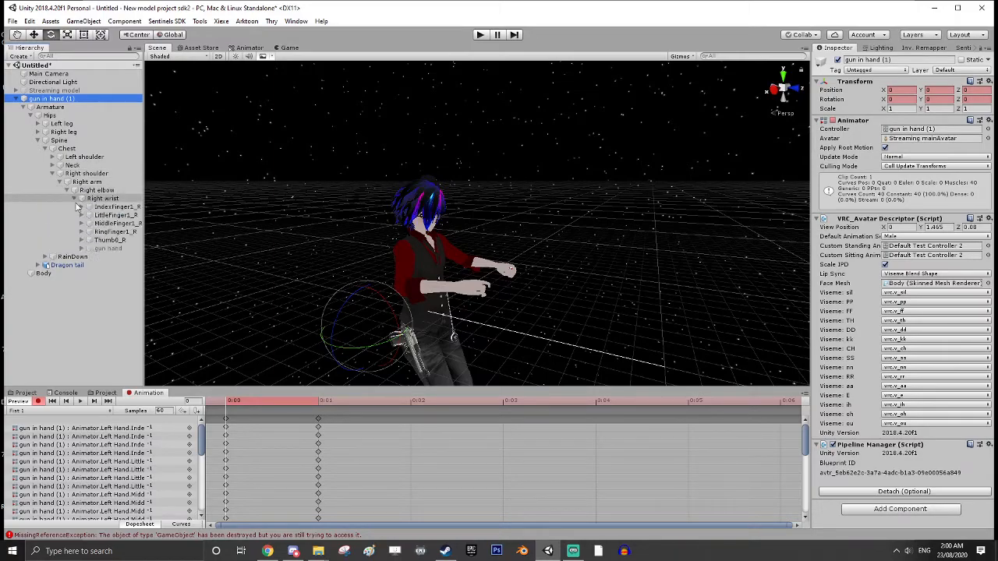
pyautogui.click(108, 249)
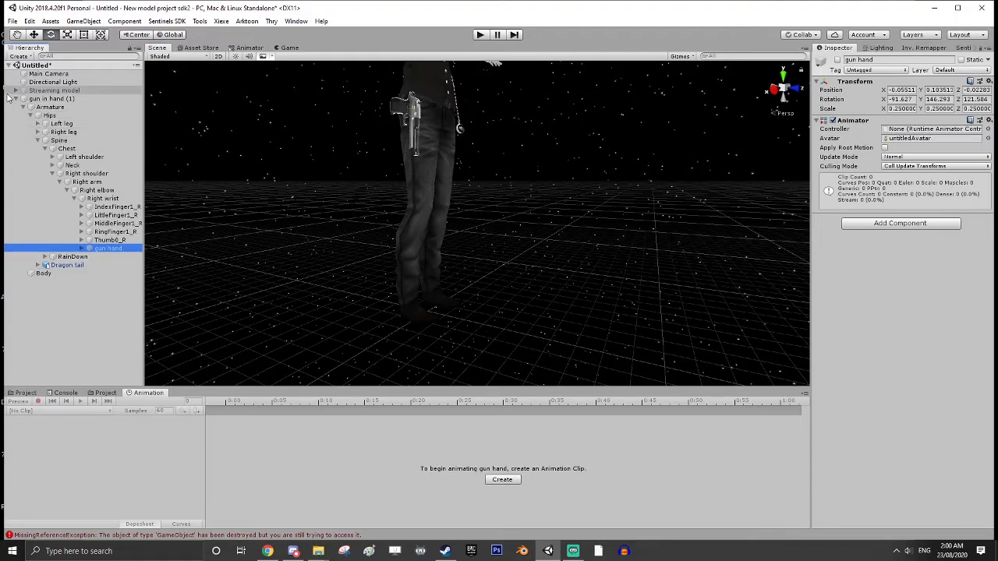
# Step: Reselect gun in hand (1), turn recording back on for Fist 1 and enlarge the Animation window to reach the end of its property list
pyautogui.click(9, 99)
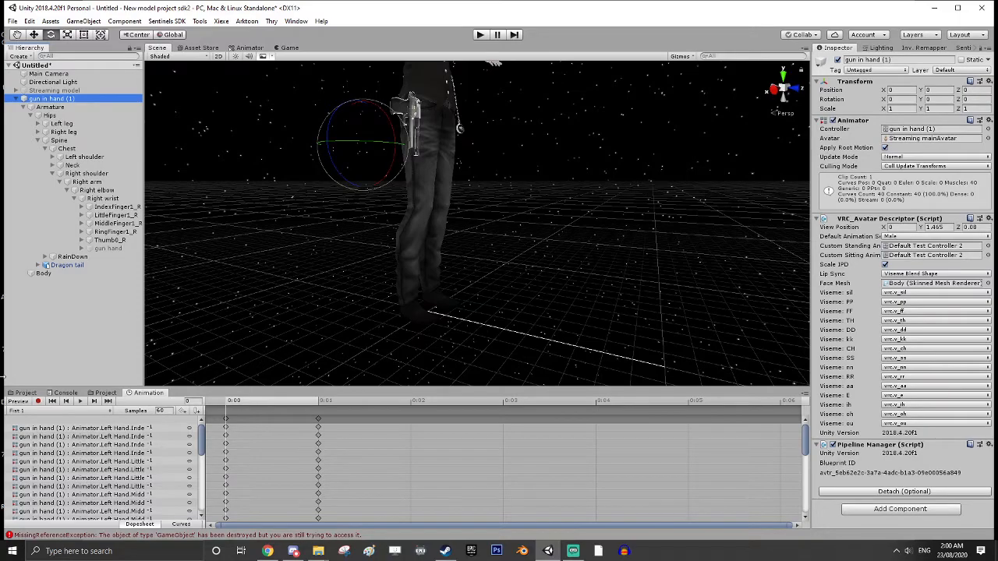
pyautogui.click(37, 401)
pyautogui.moveTo(220, 388); pyautogui.dragTo(219, 298)
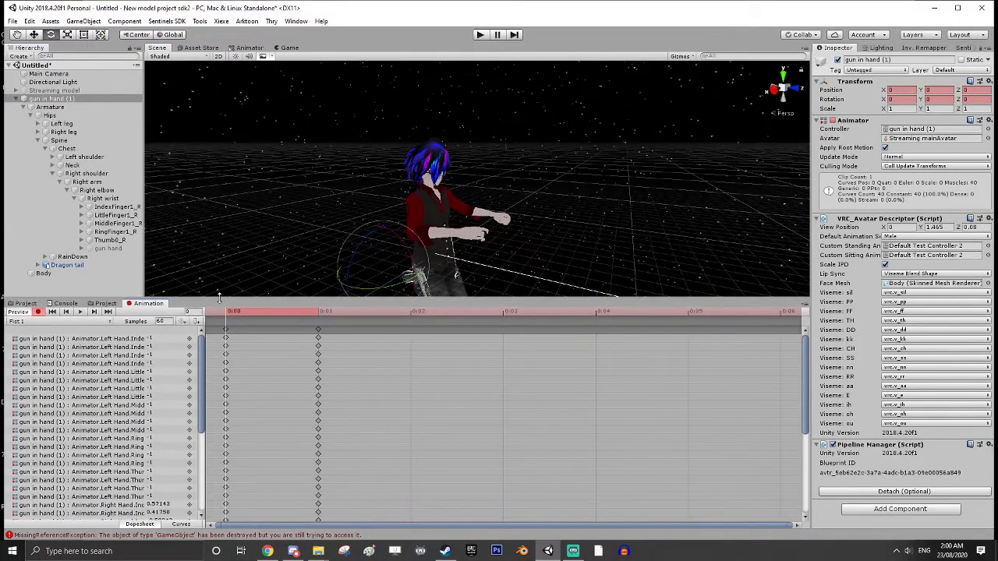
pyautogui.moveTo(201, 362); pyautogui.dragTo(203, 460)
# Step: Start adding a property to the Fist 1 clip and expand the armature down to the Right shoulder
pyautogui.click(104, 512)
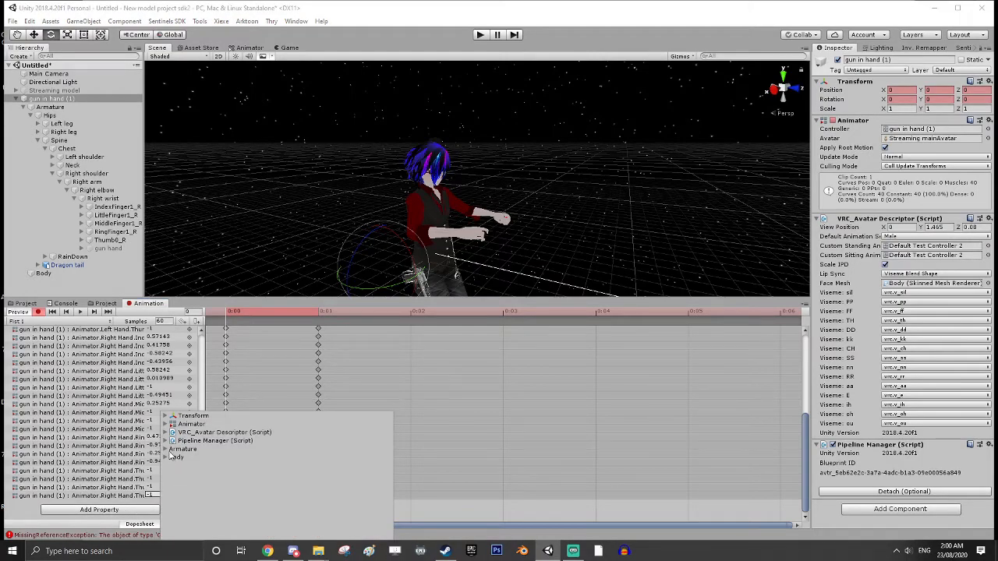
pyautogui.click(165, 450)
pyautogui.click(174, 475)
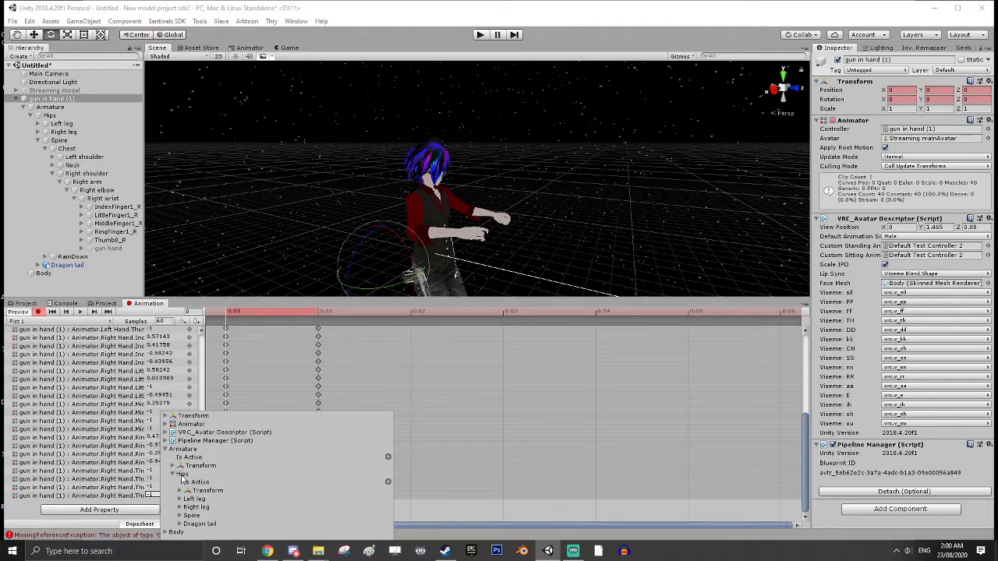
pyautogui.click(180, 516)
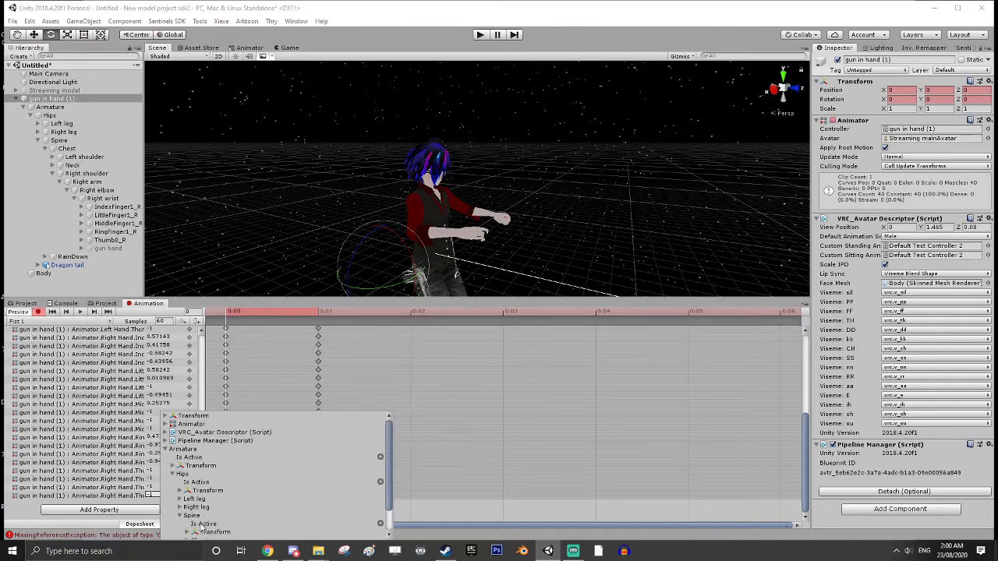
pyautogui.scroll(-1, 181, 516)
pyautogui.click(189, 511)
pyautogui.scroll(-2, 191, 508)
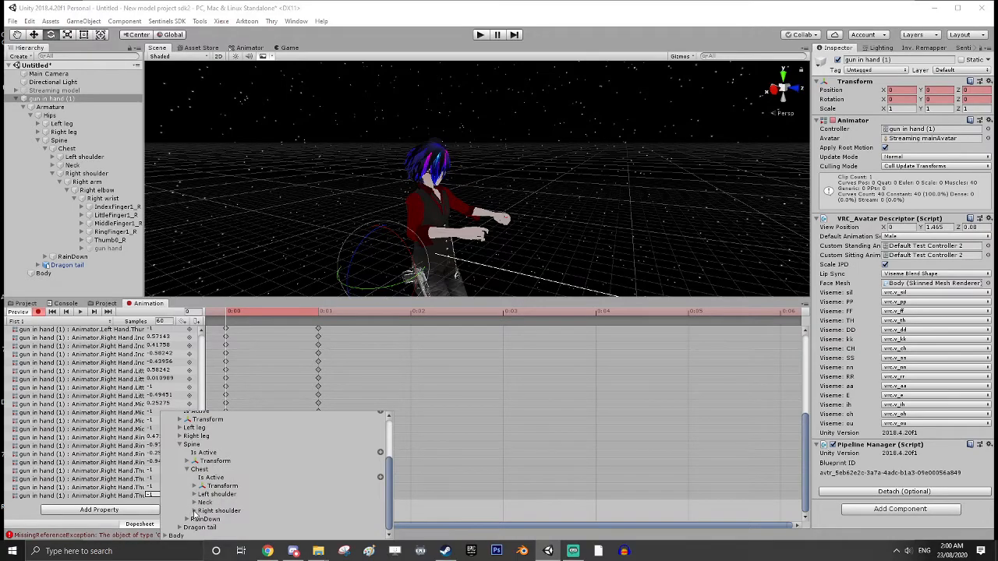
pyautogui.click(195, 511)
# Step: Add the Is Active property of gun hand, found under the Right wrist, to the Fist 1 clip
pyautogui.scroll(-1, 194, 514)
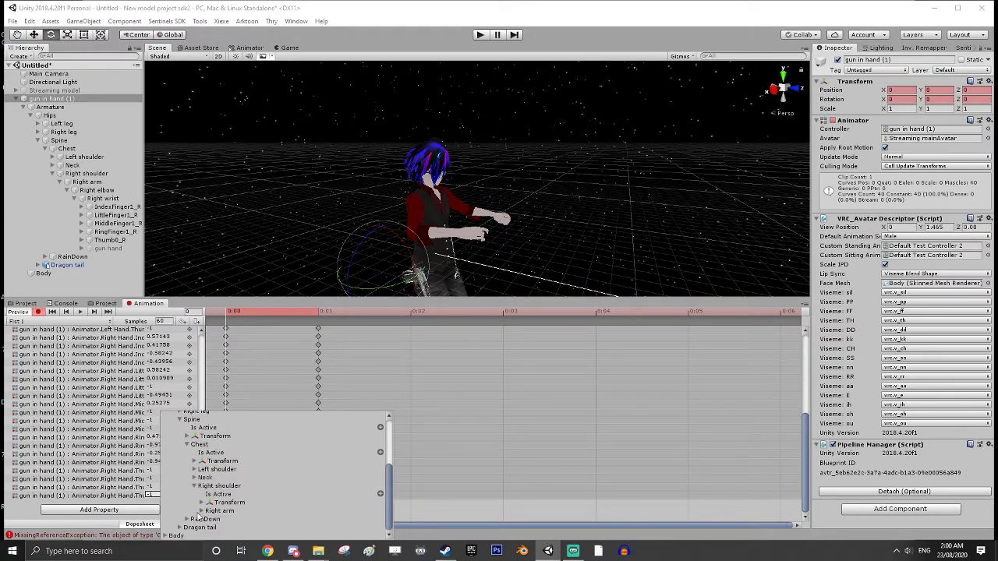
pyautogui.click(201, 511)
pyautogui.scroll(-1, 209, 511)
pyautogui.click(209, 512)
pyautogui.scroll(-1, 212, 510)
pyautogui.click(216, 512)
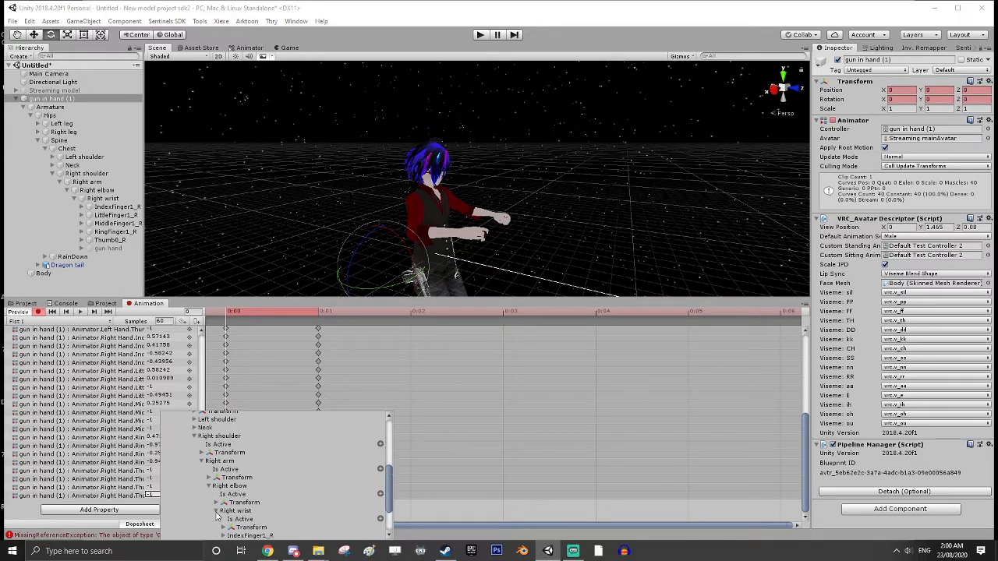
pyautogui.scroll(-1, 221, 511)
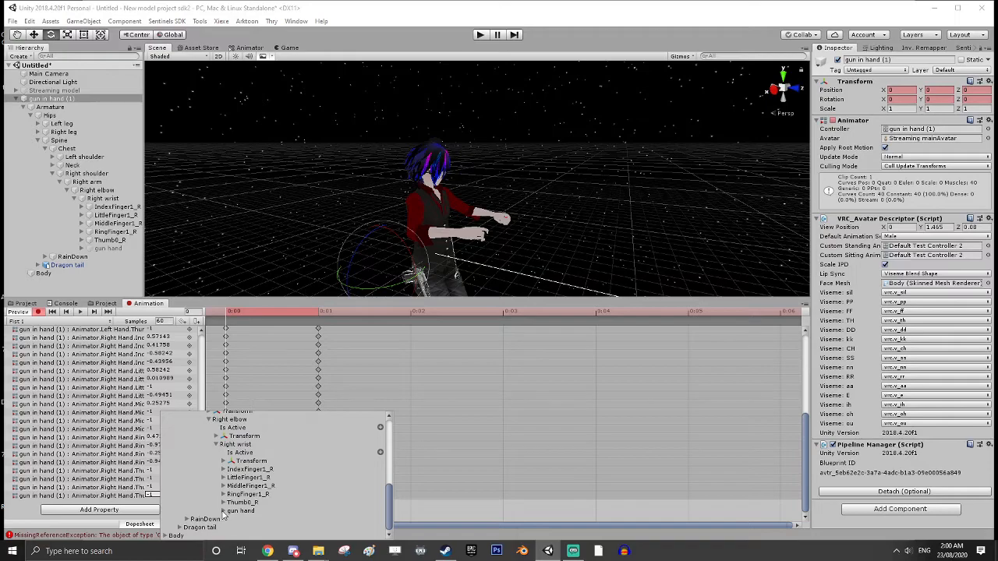
pyautogui.click(223, 512)
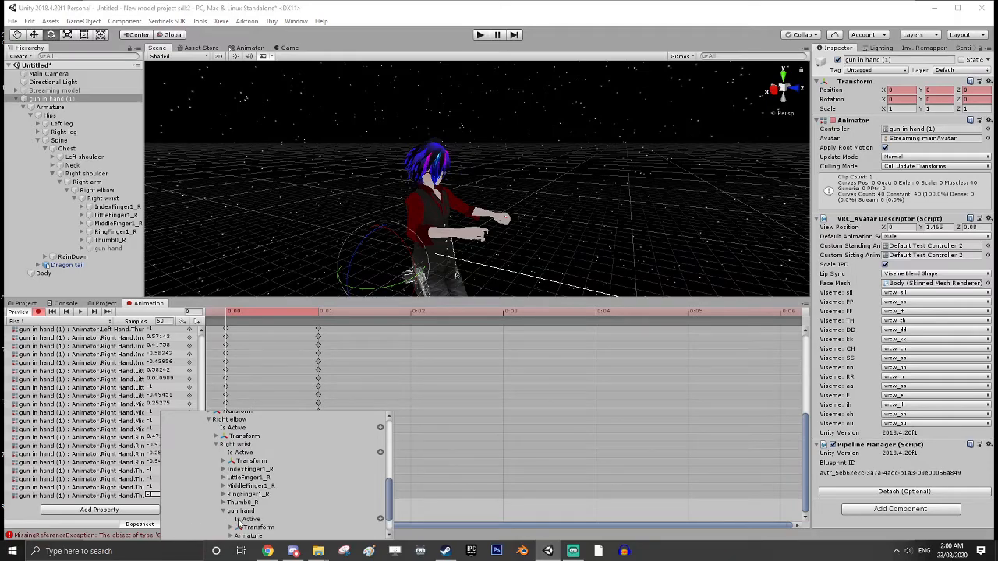
pyautogui.click(380, 519)
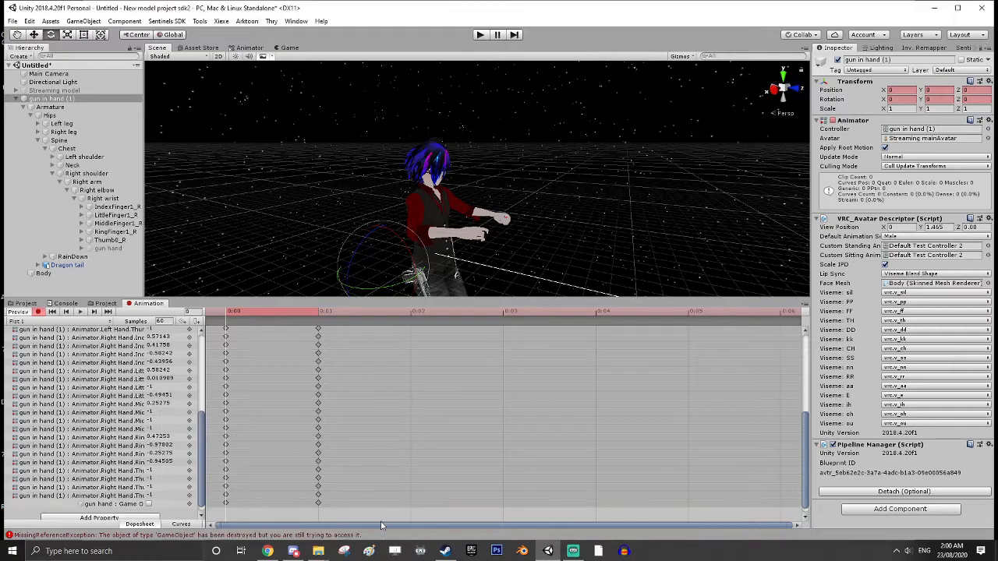
# Step: Enable gun hand at 0:00 in Fist 1 and copy all keyframes from 0:00 onto 0:01
pyautogui.click(149, 505)
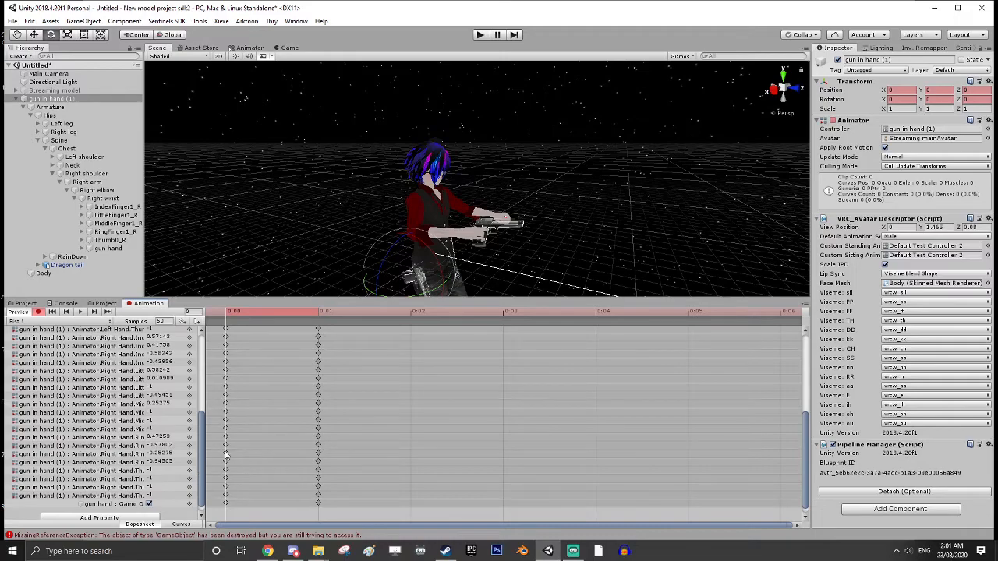
pyautogui.moveTo(200, 430); pyautogui.dragTo(199, 283)
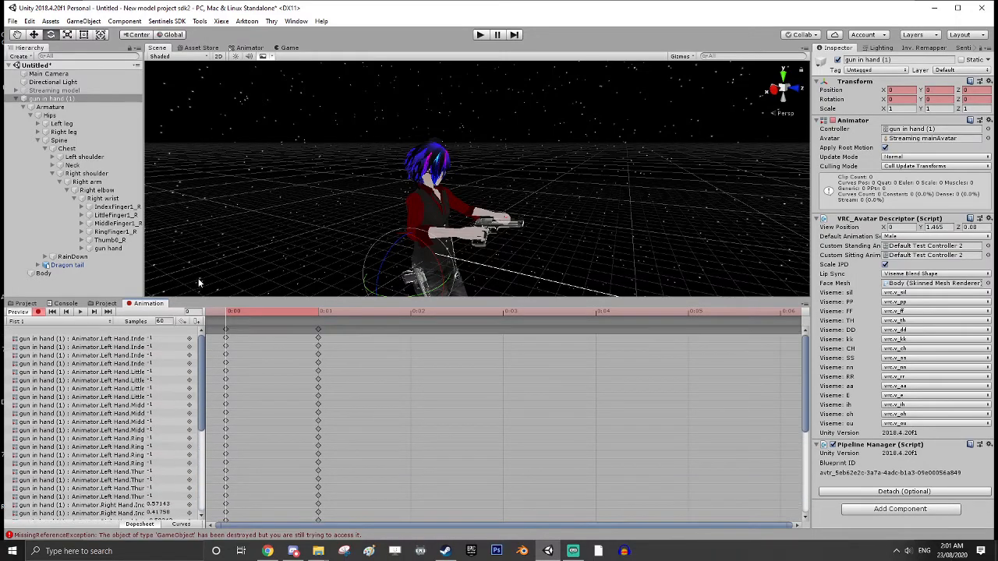
pyautogui.click(226, 334)
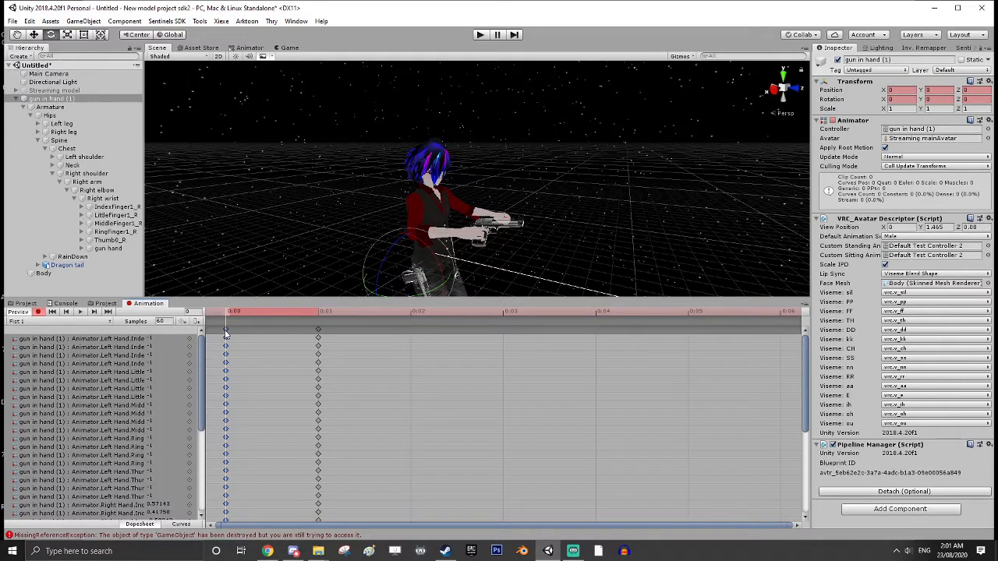
pyautogui.click(318, 314)
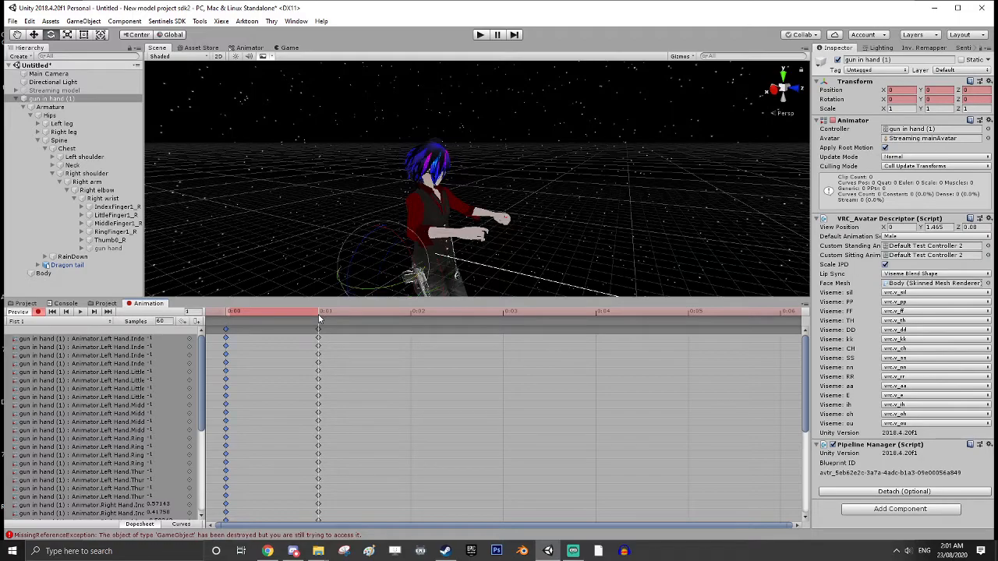
pyautogui.hotkey('ctrl', 'v')
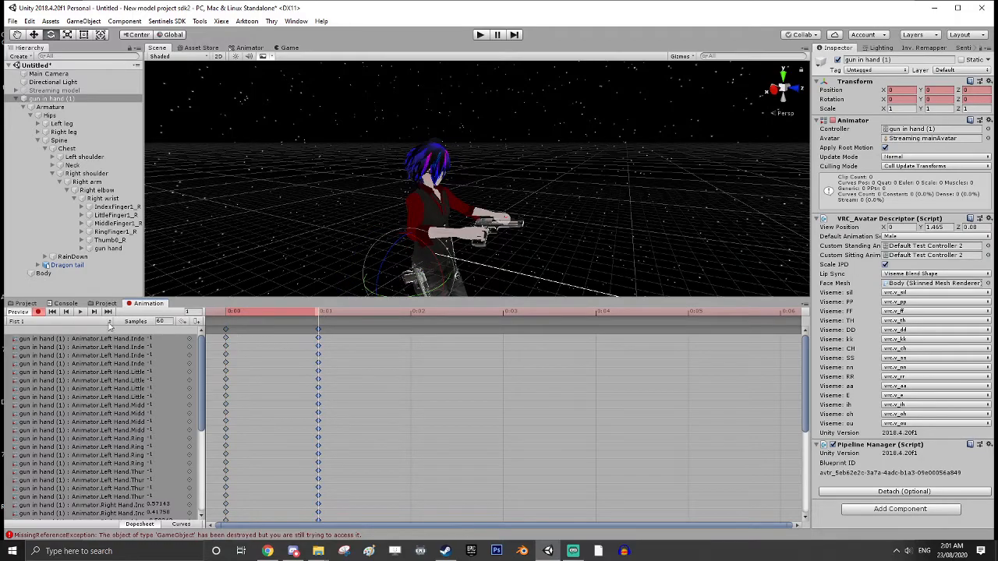
# Step: Play back the Fist 1 clip and check the gun hand property at the end of the list
pyautogui.click(83, 312)
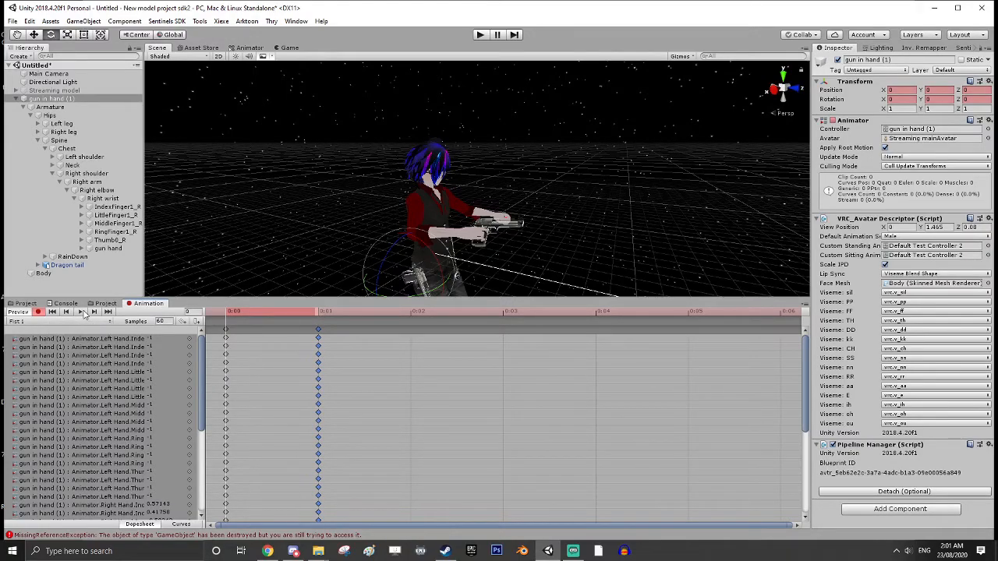
pyautogui.click(83, 312)
pyautogui.scroll(-5, 158, 412)
pyautogui.click(149, 496)
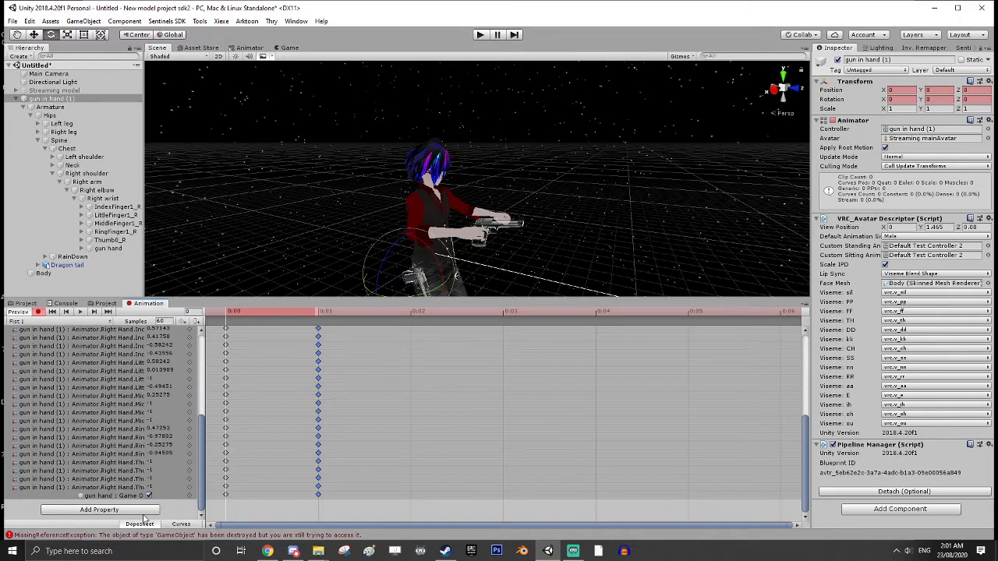
# Step: Add the Is Active property of gun waist, found under the Right leg, to the Fist 1 clip
pyautogui.click(93, 510)
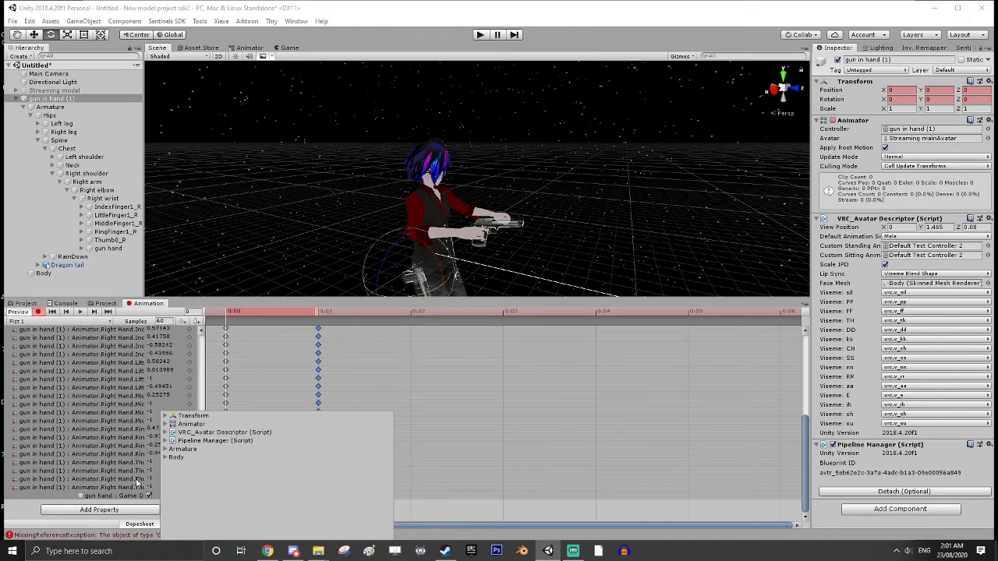
pyautogui.click(165, 450)
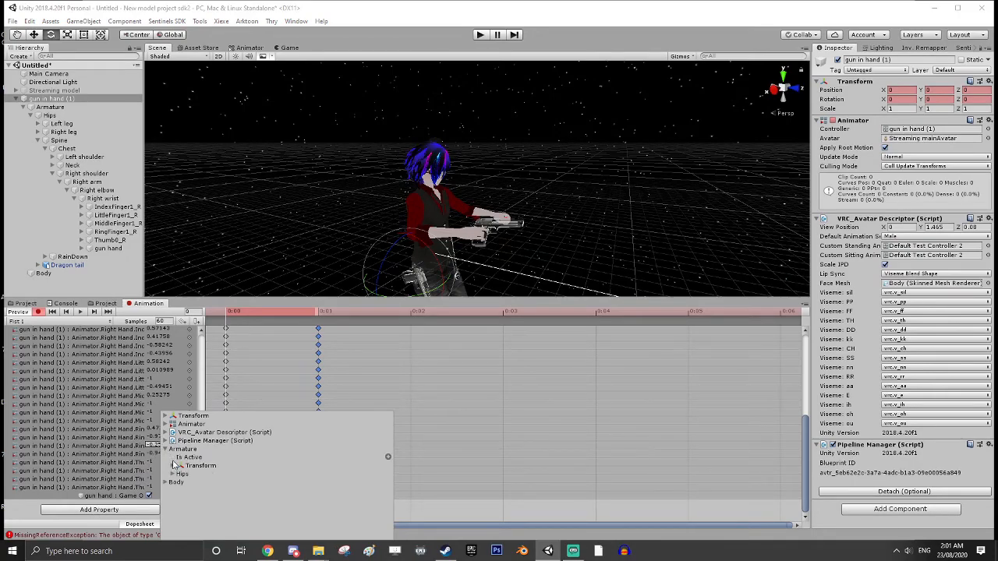
pyautogui.click(171, 474)
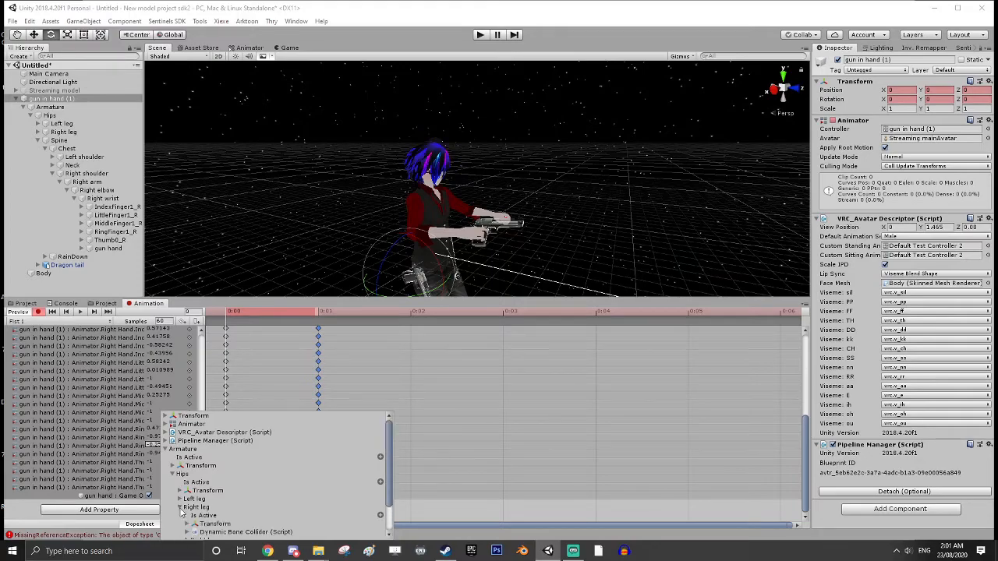
pyautogui.click(179, 507)
pyautogui.click(188, 511)
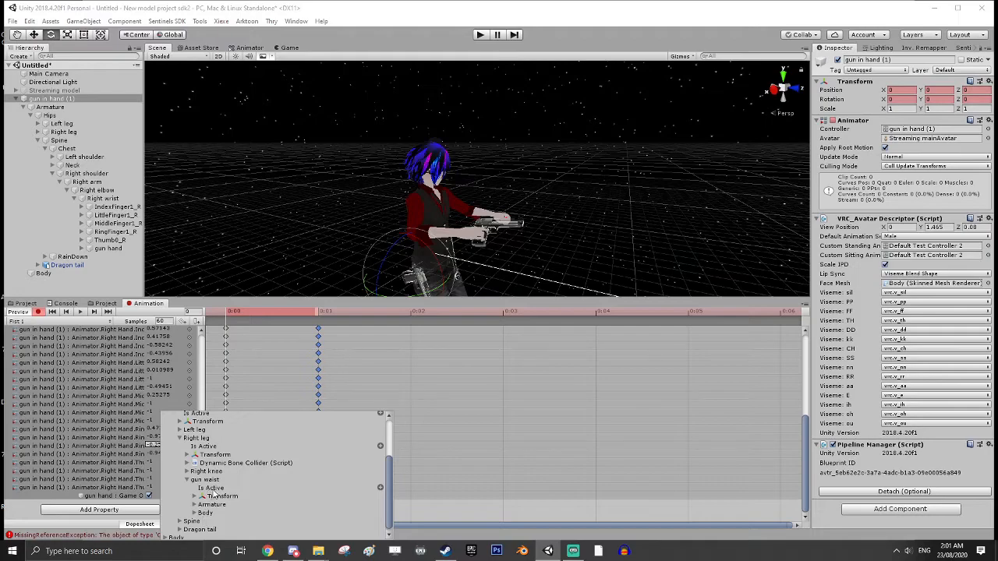
pyautogui.click(381, 489)
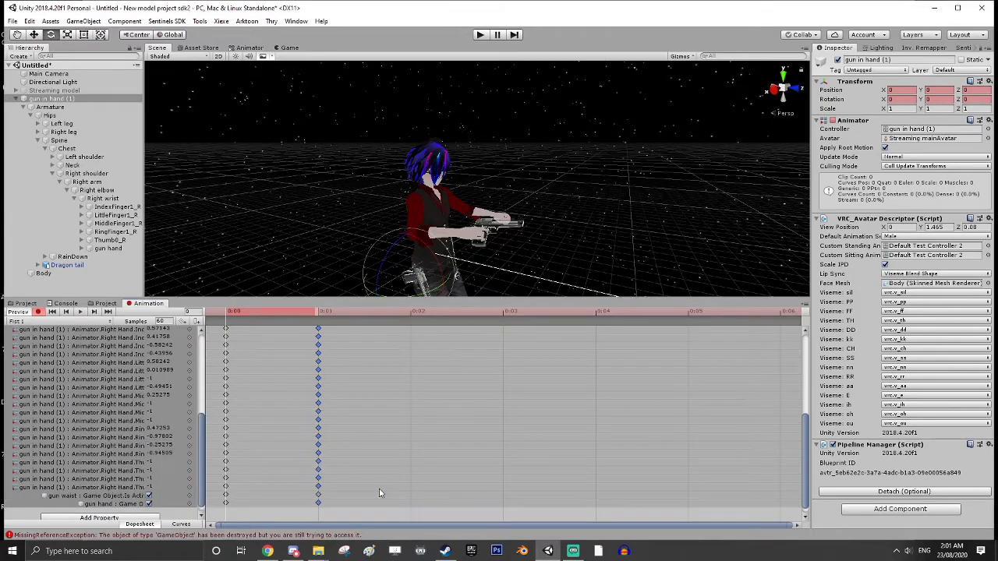
# Step: Disable gun waist at 0:00 in Fist 1 and copy all keyframes from 0:00 onto 0:01
pyautogui.click(148, 496)
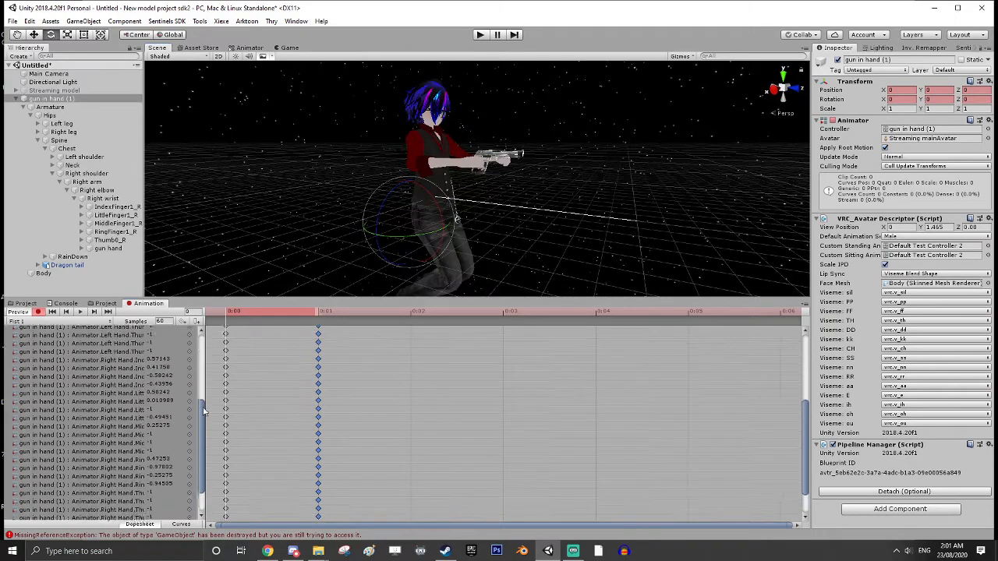
pyautogui.moveTo(203, 423); pyautogui.dragTo(202, 335)
pyautogui.click(225, 331)
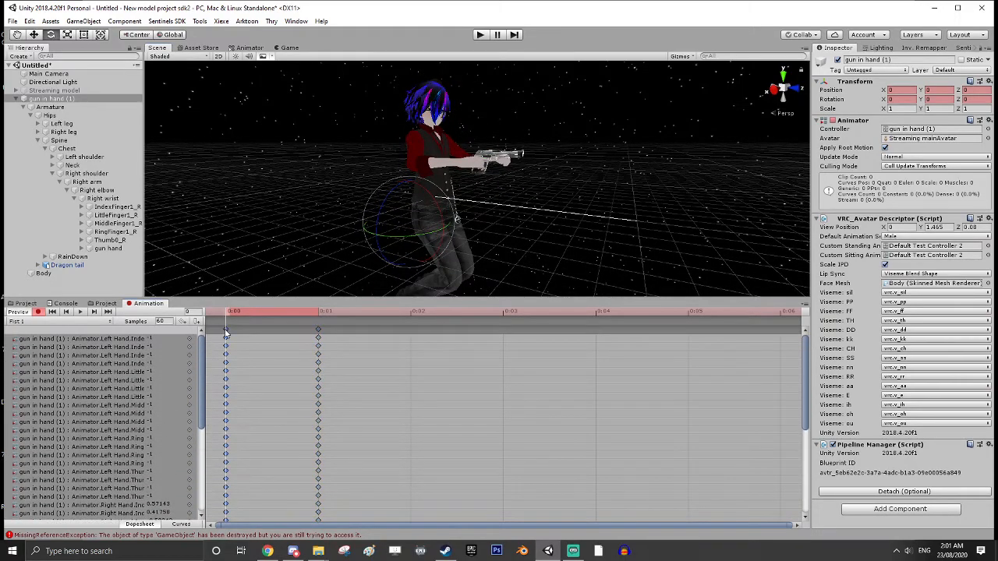
pyautogui.click(318, 313)
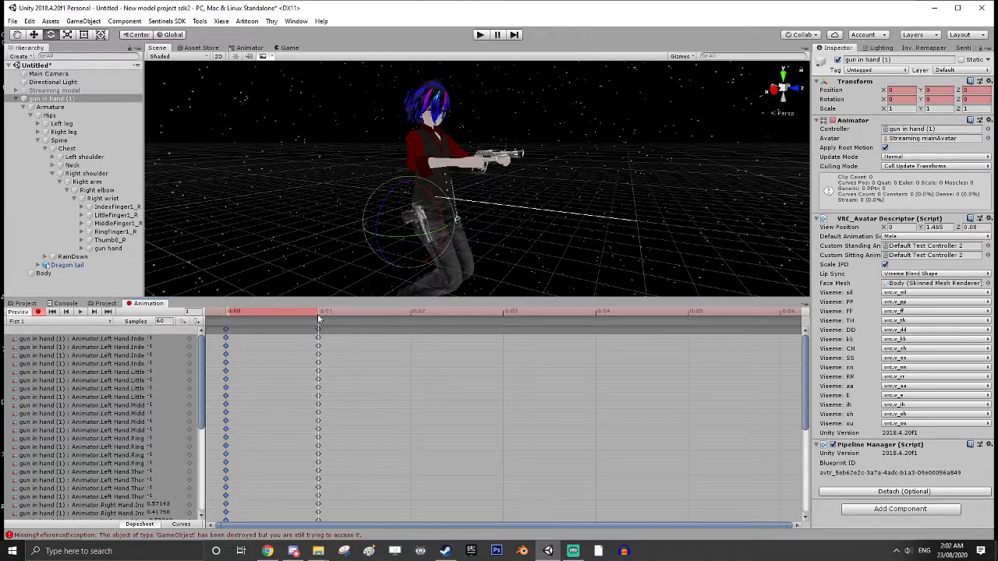
pyautogui.click(318, 319)
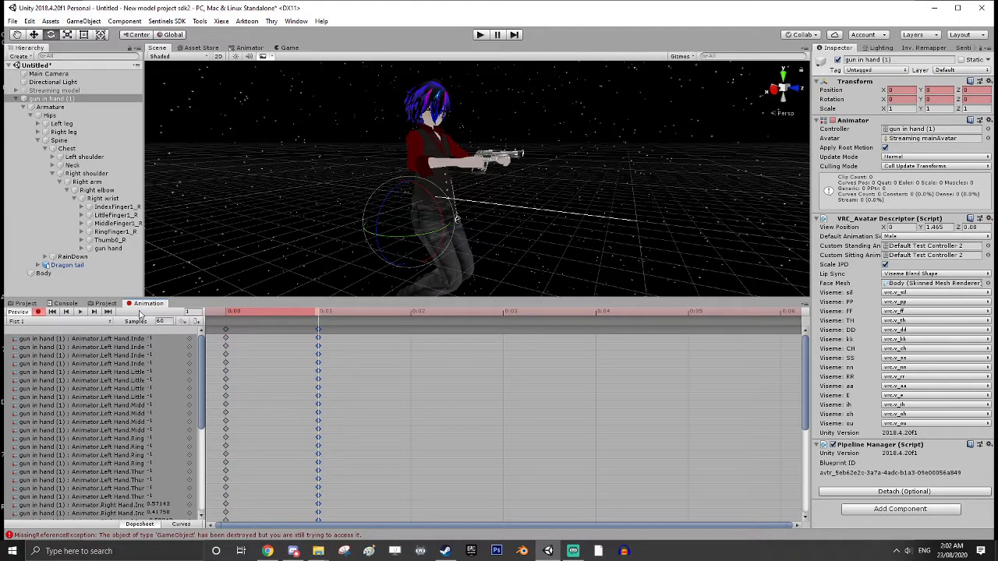
# Step: Stop recording the Fist 1 clip and review the gesture overrides in Default Test Controller 2
pyautogui.click(41, 312)
pyautogui.click(78, 312)
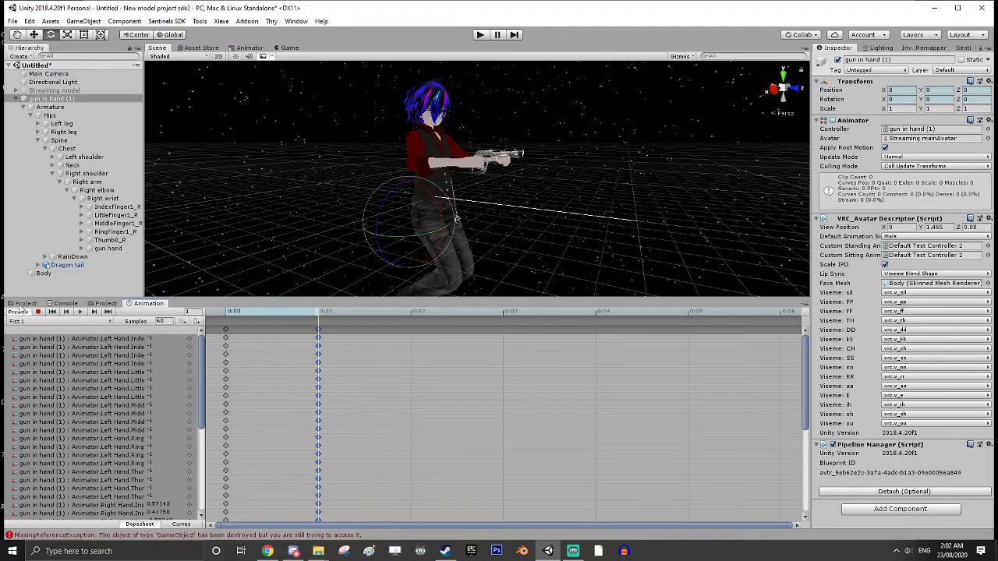
pyautogui.click(25, 304)
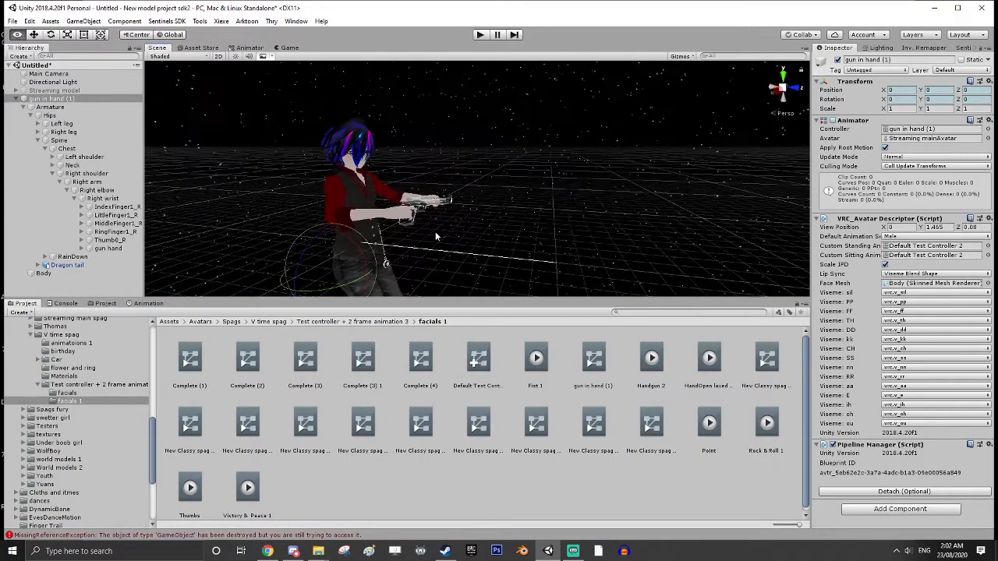
pyautogui.click(15, 99)
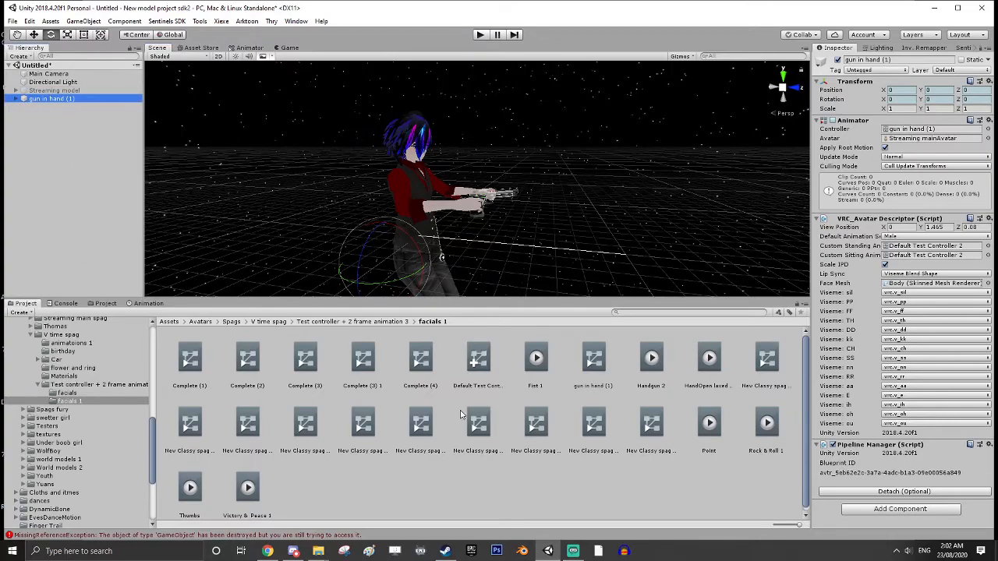
pyautogui.click(481, 355)
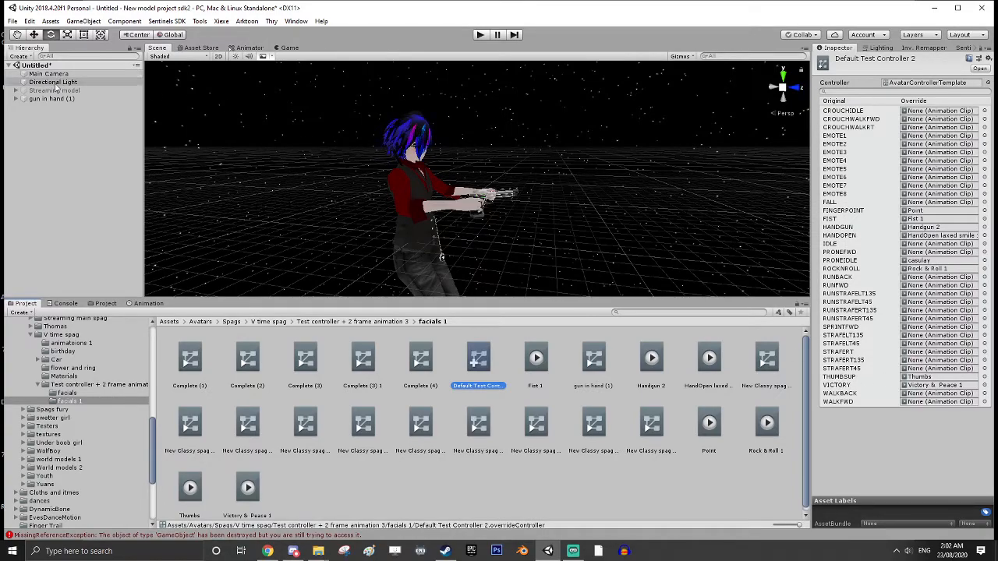
# Step: Delete the gun in hand (1) duplicate and enable the original Streaming model
pyautogui.click(39, 100)
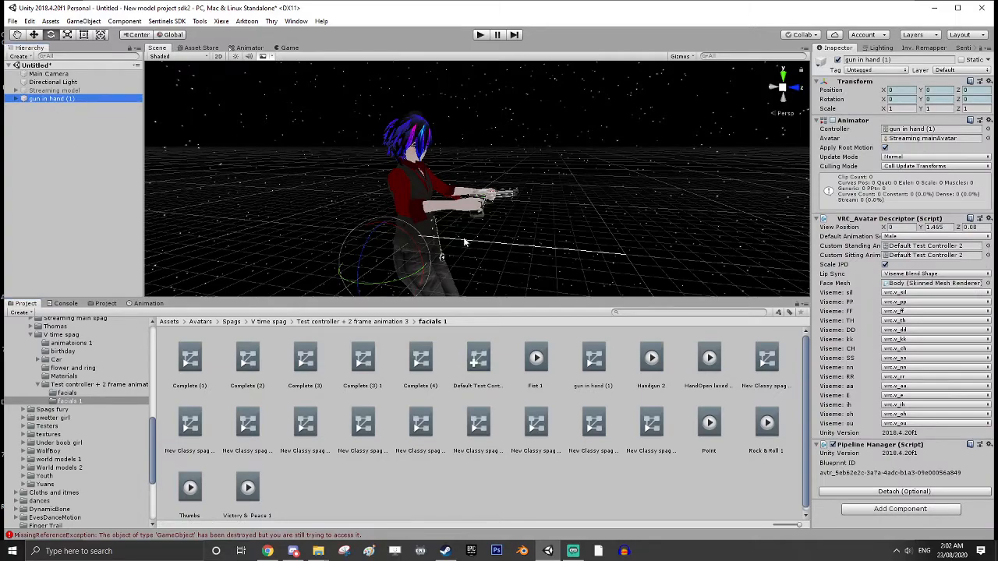
pyautogui.press('Delete')
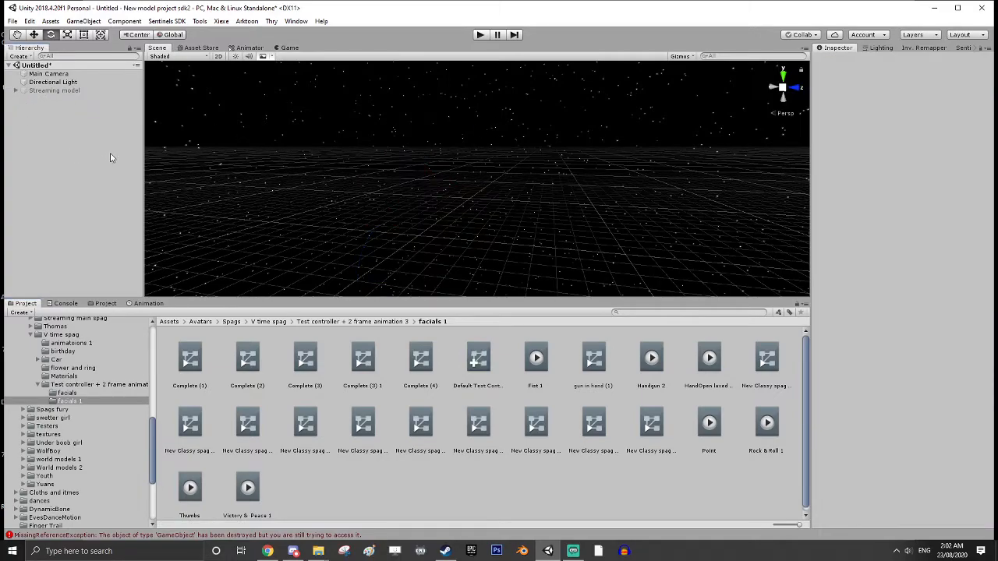
pyautogui.click(67, 92)
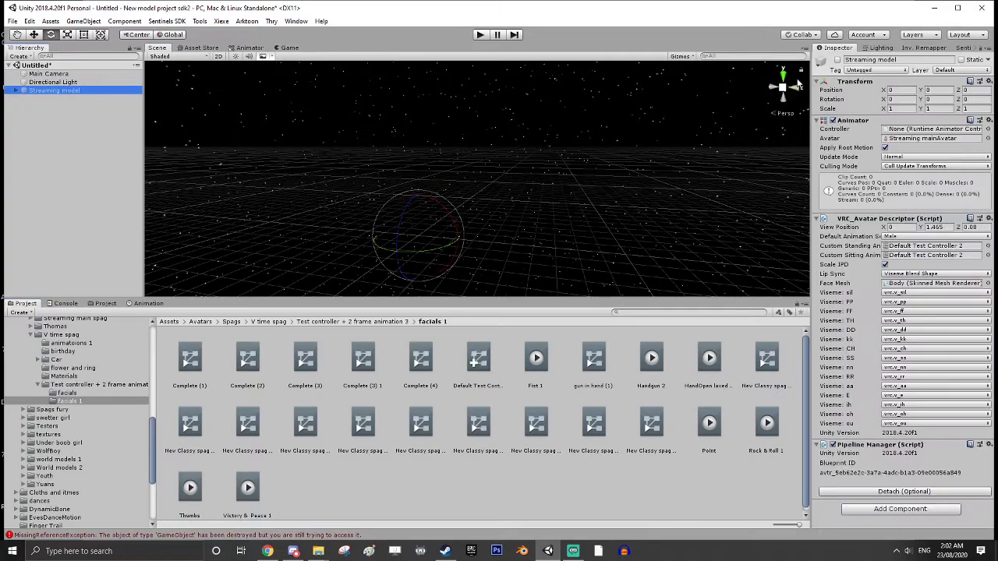
pyautogui.click(837, 59)
# Step: Enlarge the scene view, expand the Streaming model's hierarchy and select gun hand under the Right wrist
pyautogui.moveTo(516, 195); pyautogui.dragTo(417, 212, button='right')
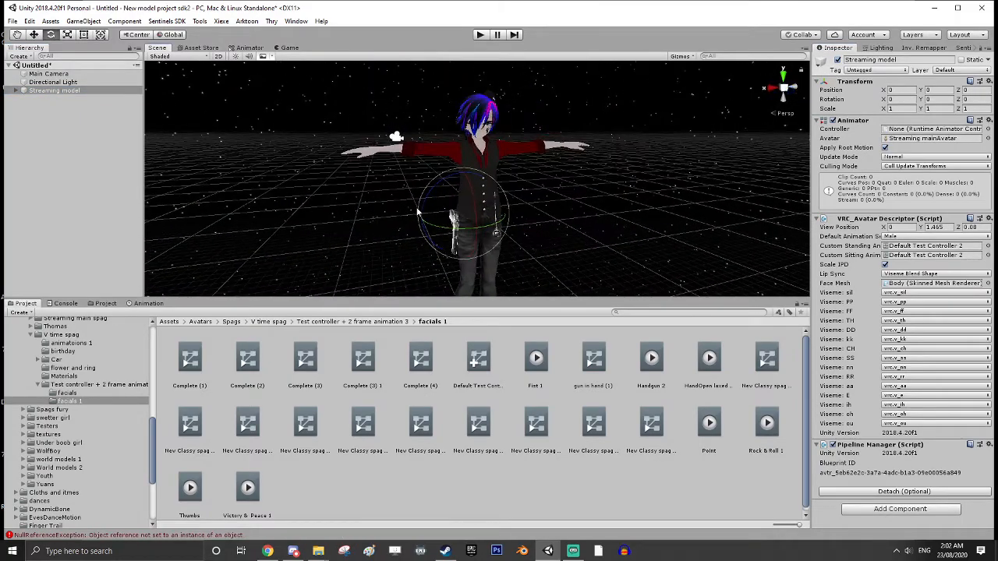
pyautogui.moveTo(549, 316); pyautogui.dragTo(551, 404)
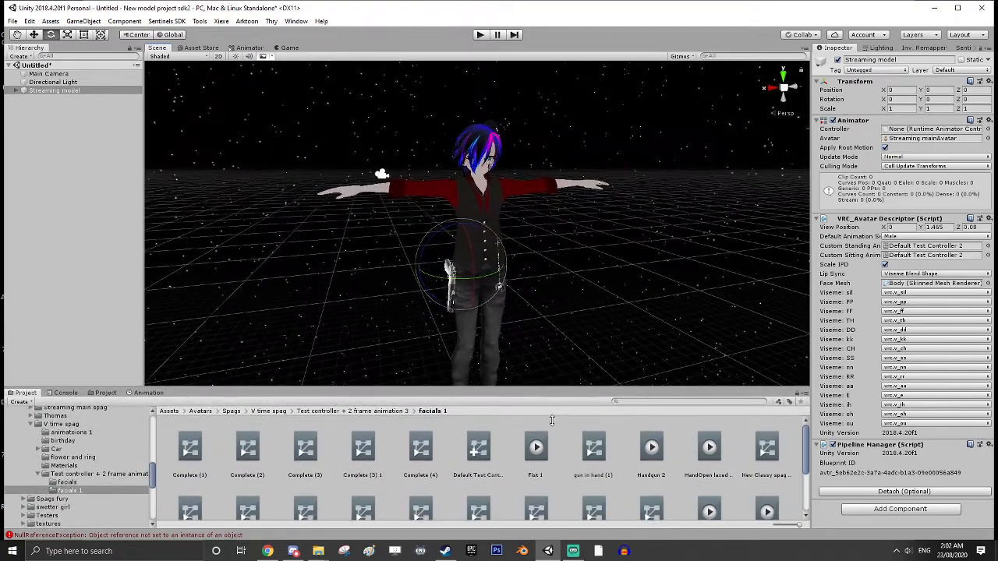
pyautogui.scroll(1, 567, 317)
pyautogui.moveTo(553, 310); pyautogui.dragTo(500, 298, button='middle')
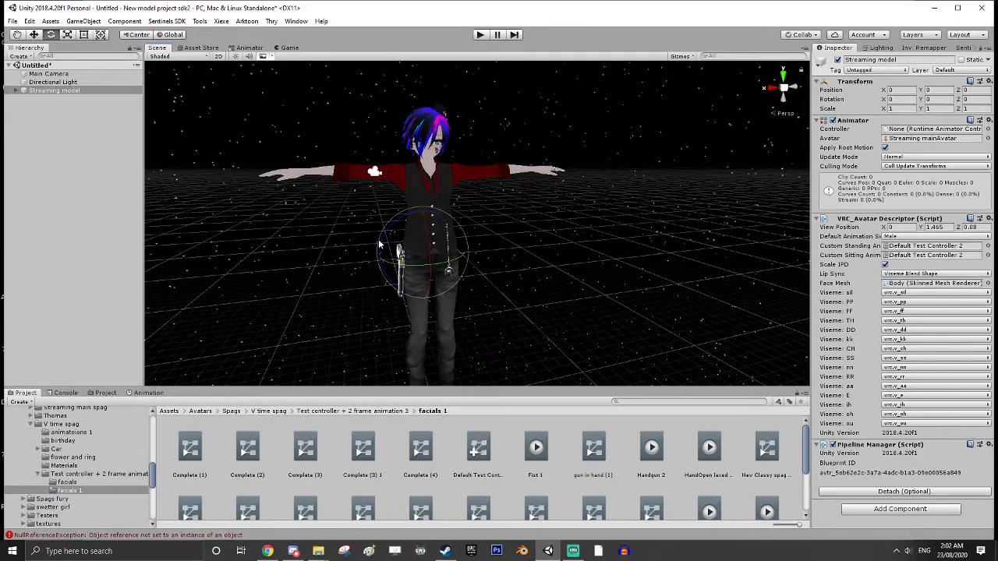
pyautogui.moveTo(449, 333); pyautogui.dragTo(431, 330, button='right')
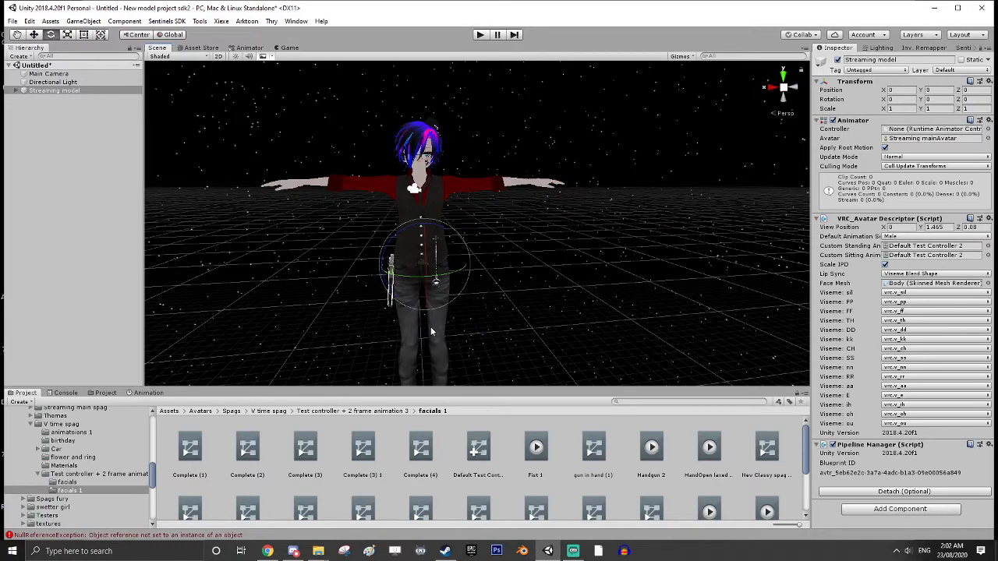
pyautogui.moveTo(428, 315); pyautogui.dragTo(512, 262, button='middle')
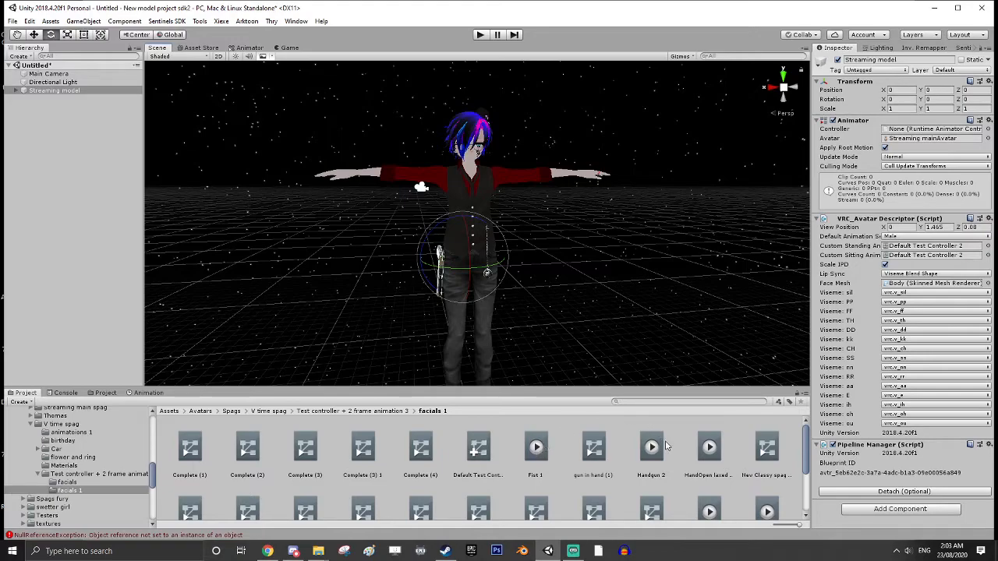
pyautogui.click(17, 91)
pyautogui.keyDown('alt'); pyautogui.click(16, 91); pyautogui.keyUp('alt')
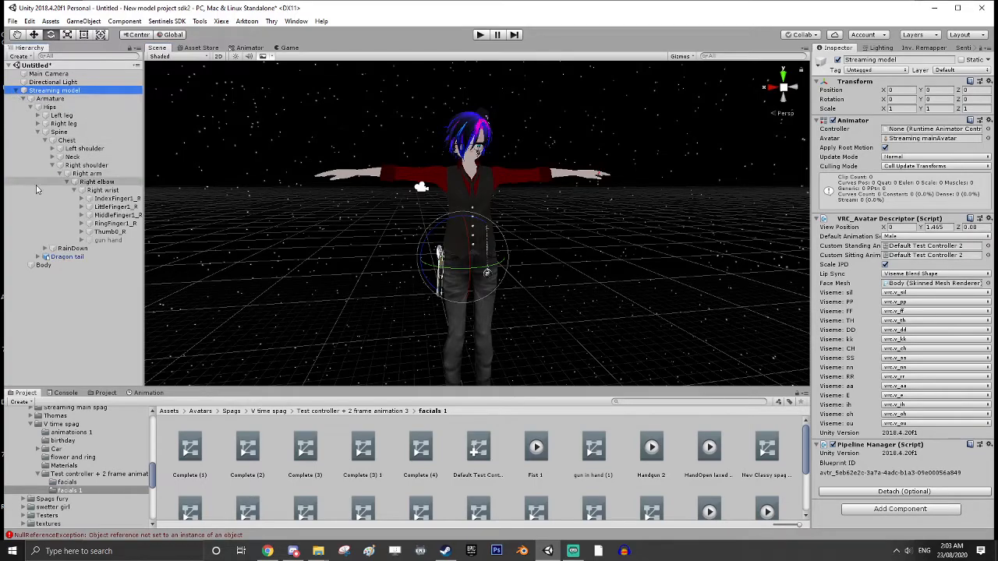
pyautogui.click(103, 241)
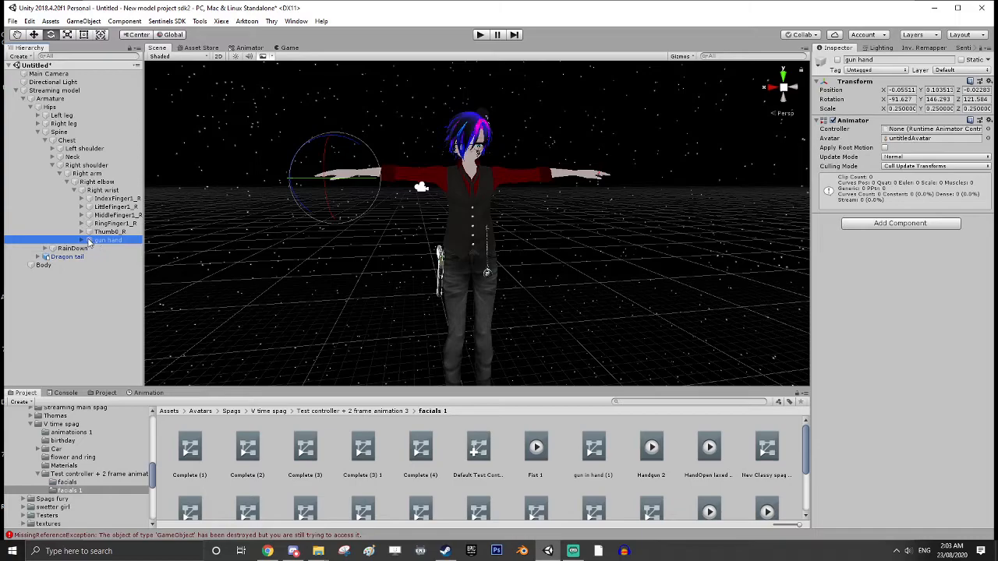
# Step: Try searching the project assets for "partical", look through the matches and clear the search
pyautogui.click(648, 402)
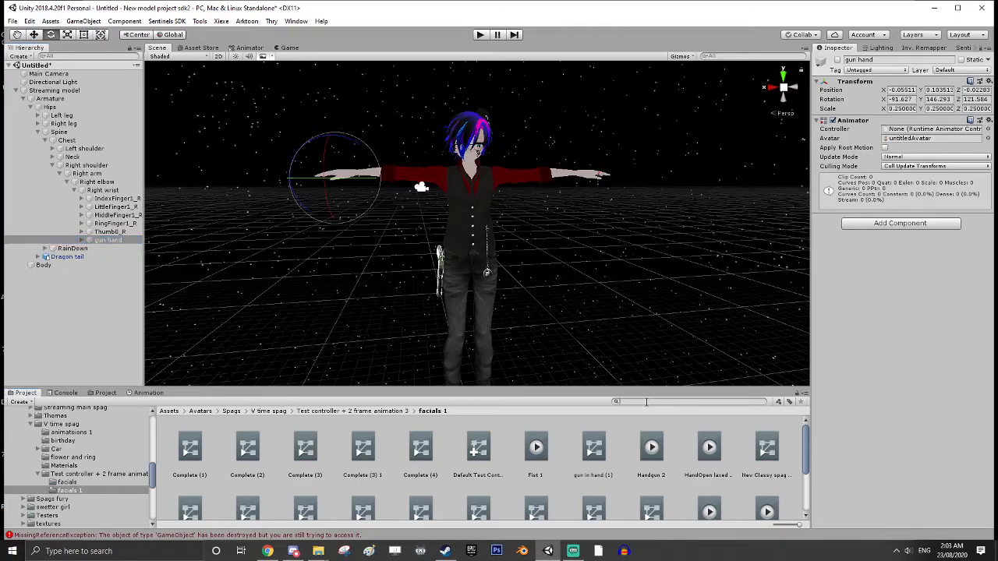
pyautogui.write('partical')
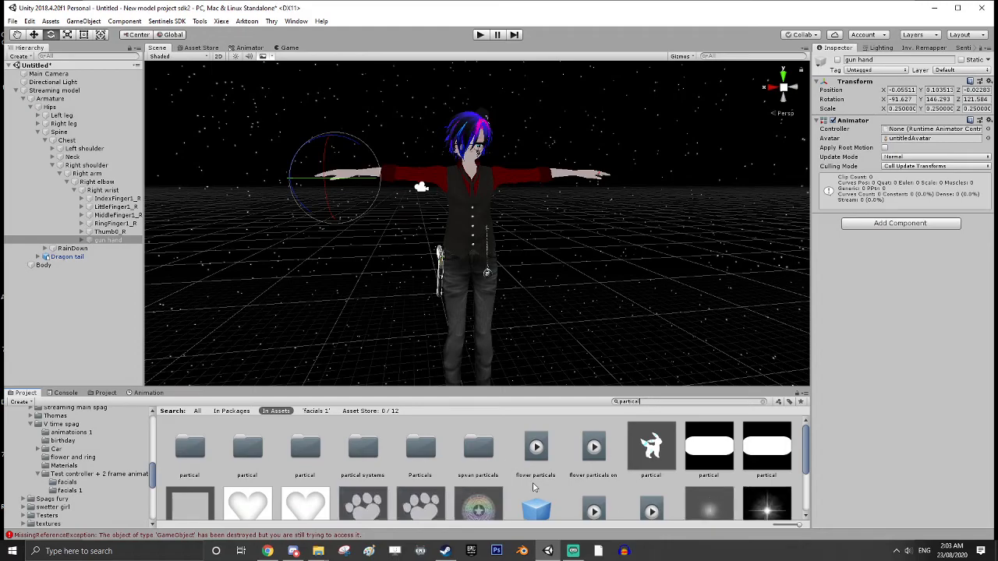
pyautogui.scroll(-3, 492, 458)
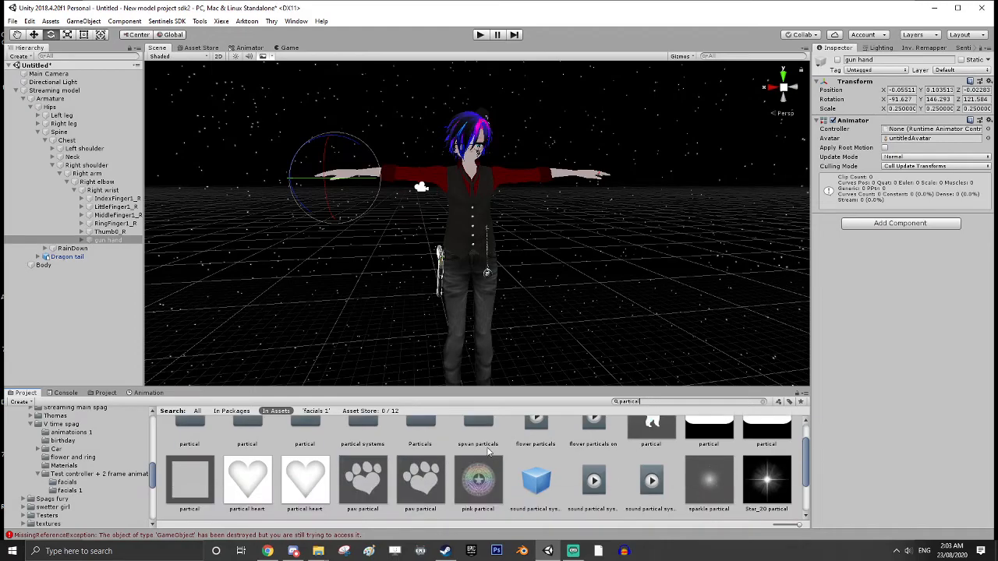
pyautogui.scroll(3, 492, 458)
pyautogui.press('BackSpace')
pyautogui.press('BackSpace')
pyautogui.press('BackSpace')
pyautogui.press('BackSpace')
pyautogui.press('BackSpace')
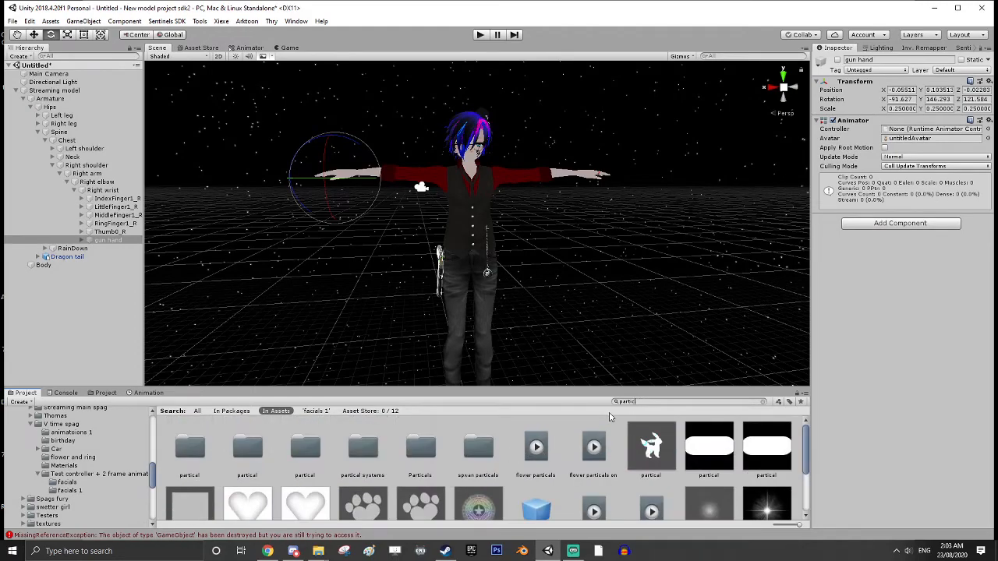
pyautogui.press('BackSpace')
pyautogui.press('BackSpace')
pyautogui.press('BackSpace')
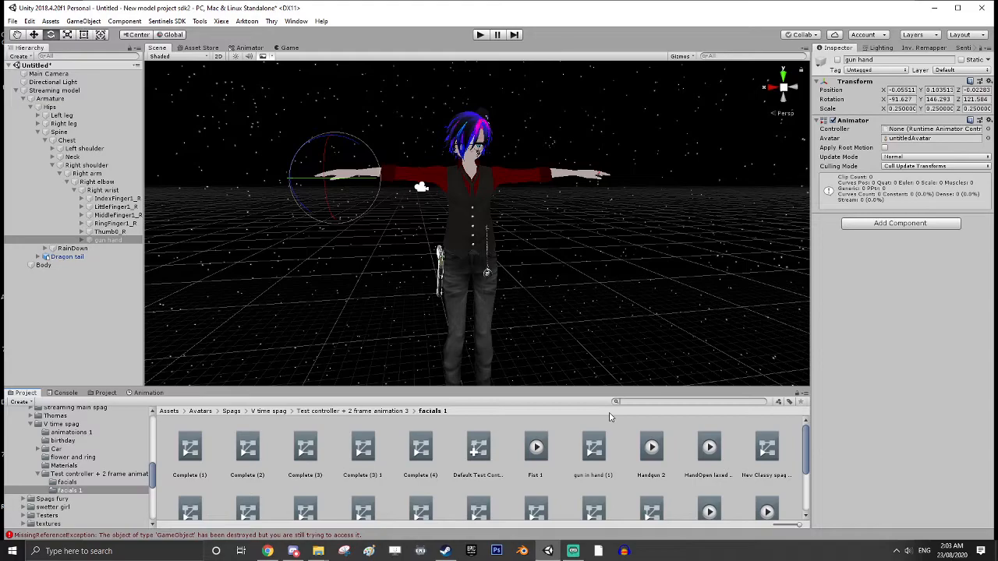
# Step: Search the project assets for "expl" and add the ice_explosion prefab to the scene
pyautogui.write('expl')
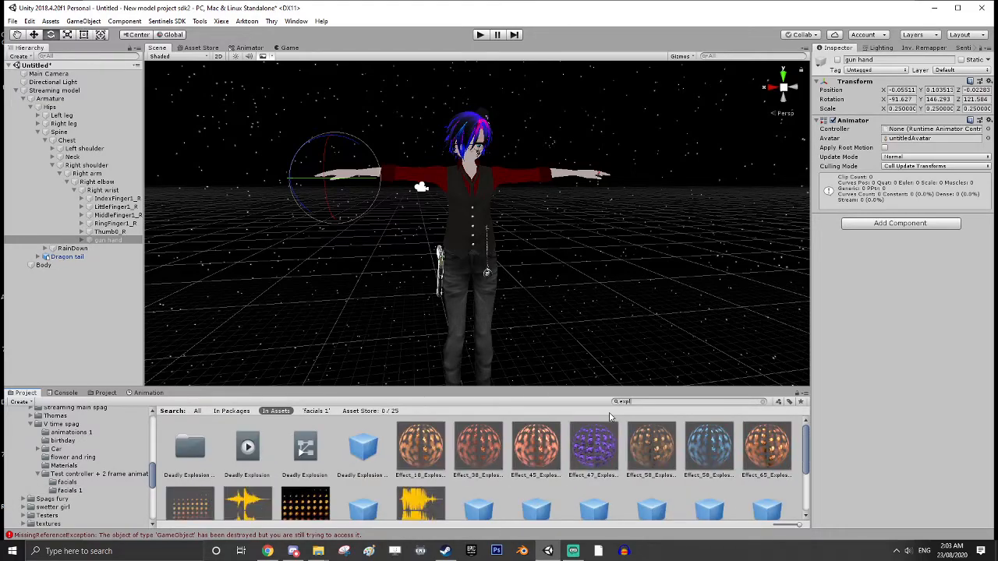
pyautogui.scroll(-2, 552, 466)
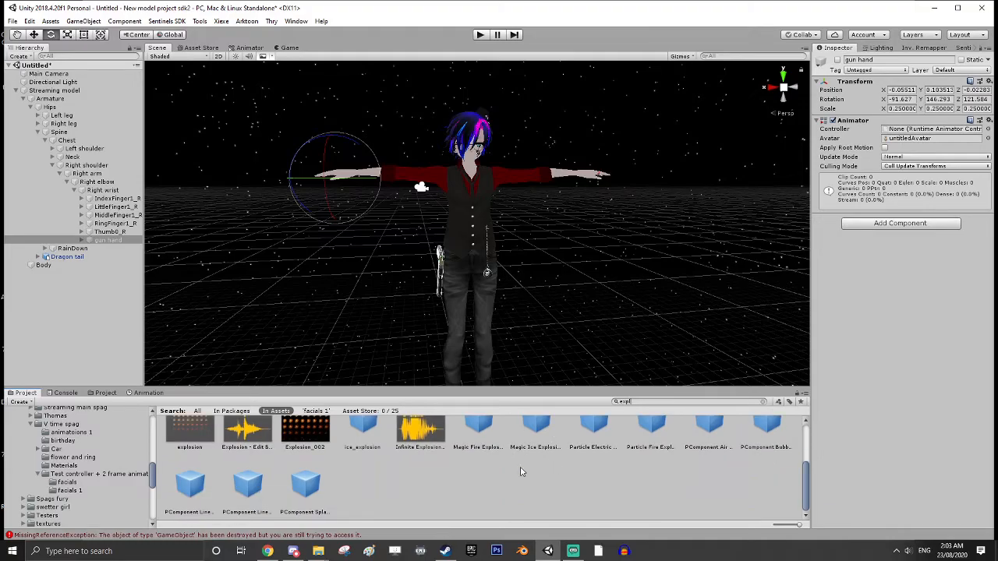
pyautogui.scroll(2, 551, 465)
pyautogui.moveTo(93, 240); pyautogui.dragTo(71, 328)
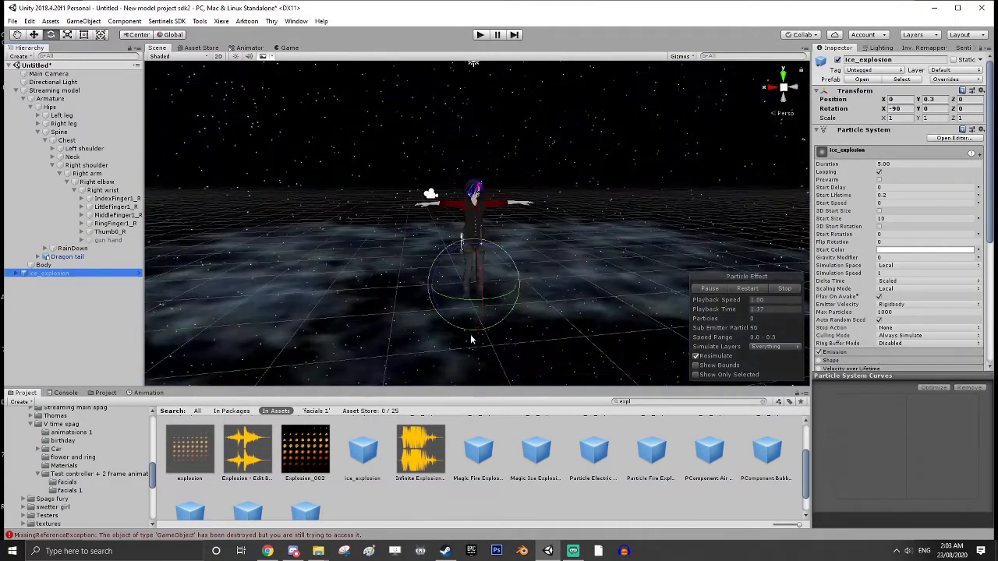
# Step: Move ice_explosion to the avatar's right hand at about X 0.663, Y 1.314 and rotate it to about -180, -90, 90
pyautogui.scroll(3, 471, 339)
pyautogui.click(35, 34)
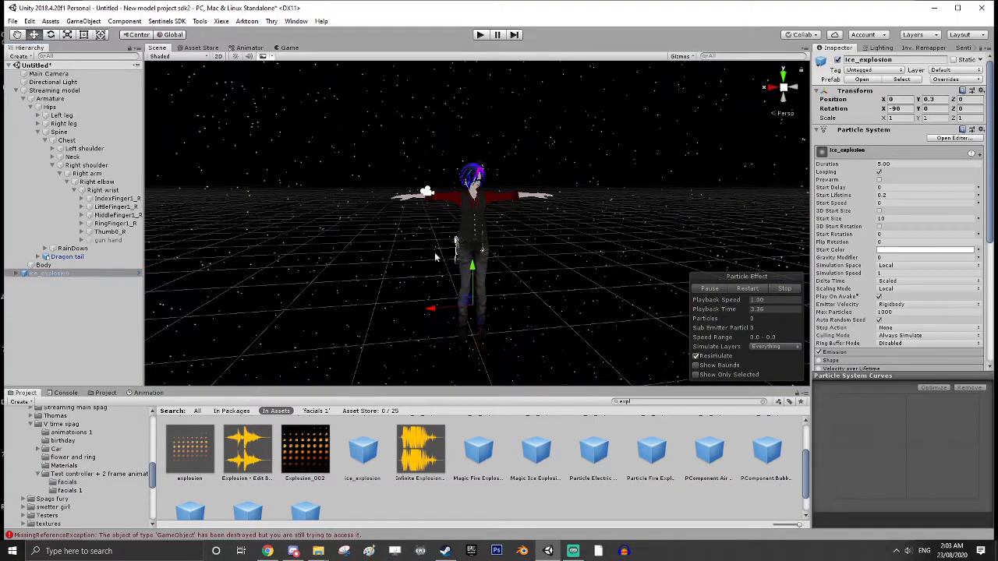
pyautogui.moveTo(437, 307); pyautogui.dragTo(365, 311)
pyautogui.moveTo(401, 270); pyautogui.dragTo(411, 156)
pyautogui.click(51, 34)
pyautogui.moveTo(368, 173); pyautogui.dragTo(304, 276)
pyautogui.moveTo(305, 276); pyautogui.dragTo(436, 272, button='middle')
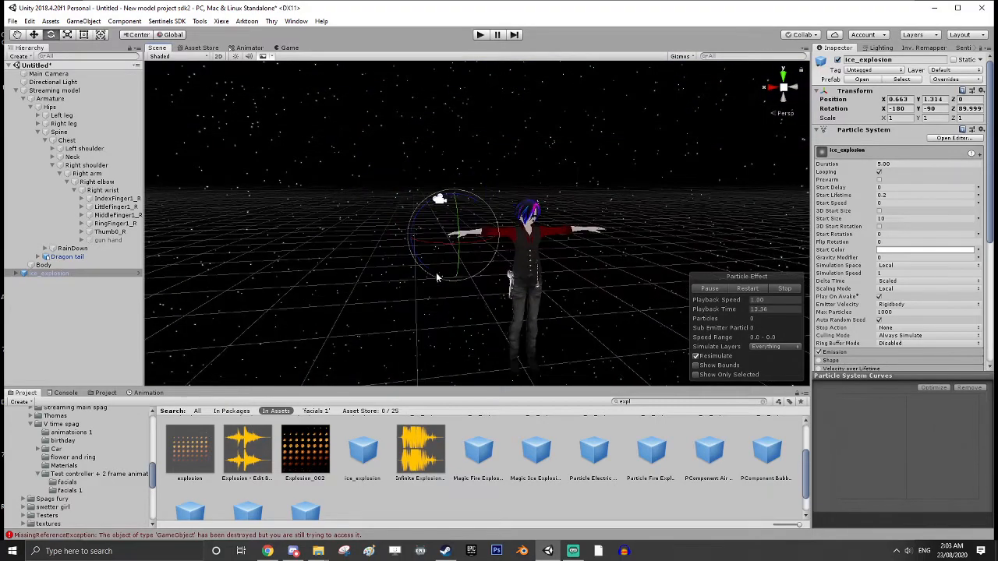
# Step: Make ice_explosion a child of gun hand under the Right wrist and unpack its prefab
pyautogui.scroll(3, 450, 278)
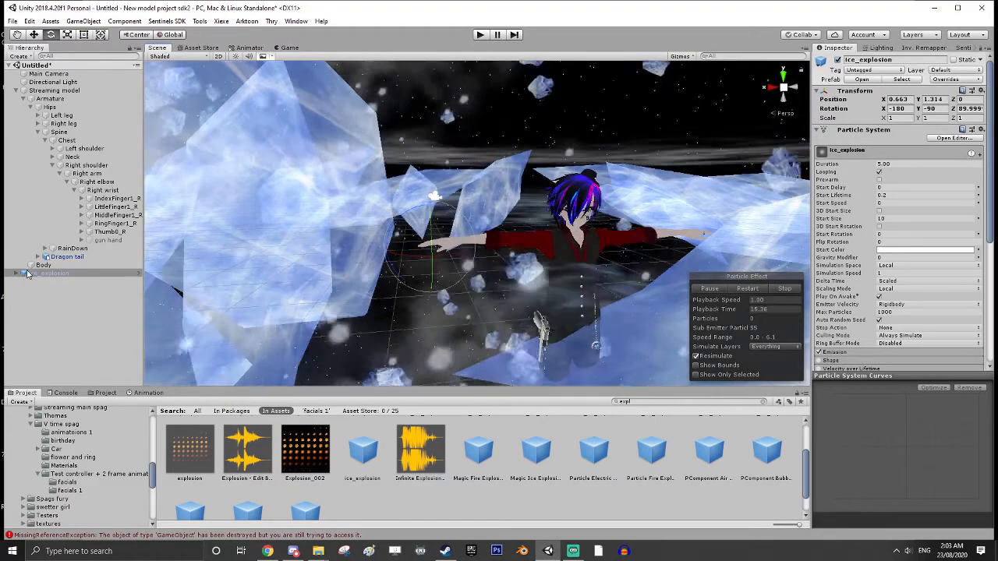
pyautogui.moveTo(53, 275); pyautogui.dragTo(112, 250)
pyautogui.rightClick(115, 266)
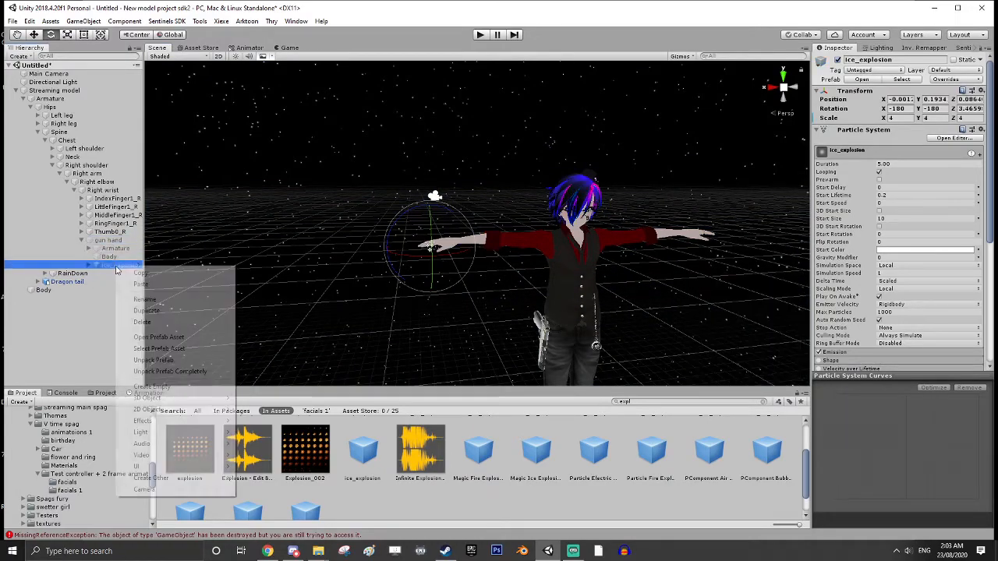
pyautogui.click(154, 360)
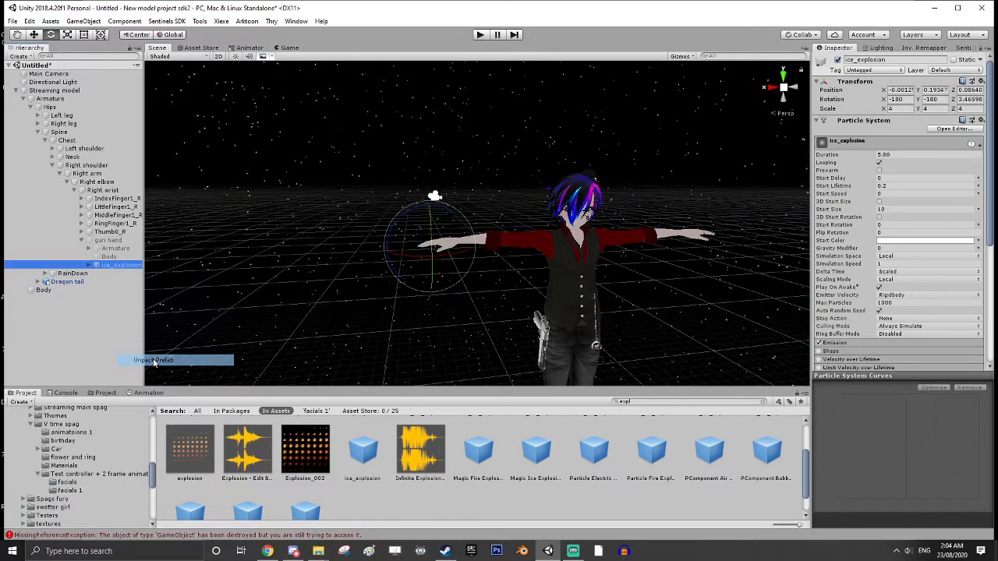
# Step: Deactivate the ice_explosion object inside gun hand
pyautogui.click(837, 60)
pyautogui.moveTo(117, 265); pyautogui.dragTo(109, 247)
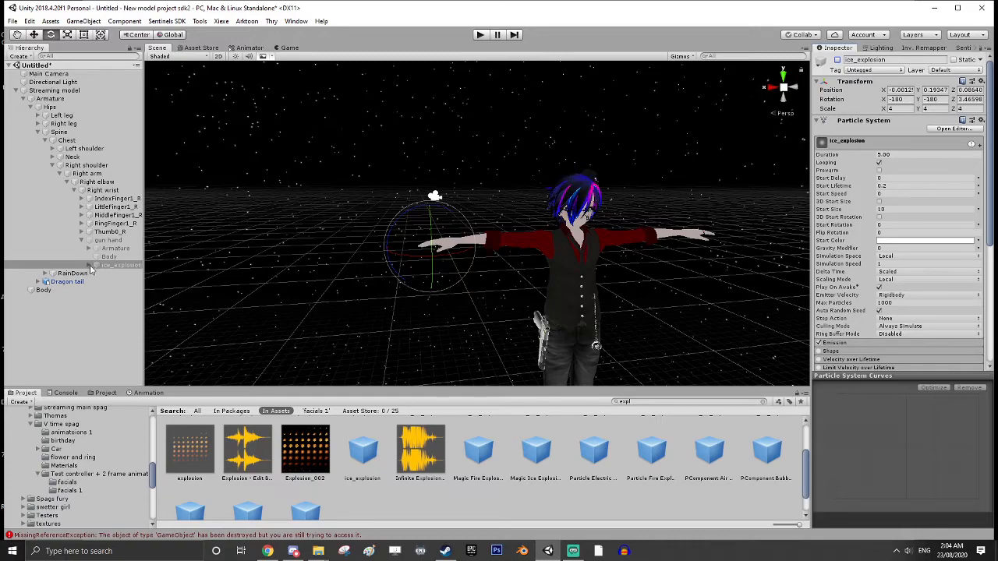
pyautogui.moveTo(111, 267); pyautogui.dragTo(110, 247)
pyautogui.moveTo(115, 269); pyautogui.dragTo(105, 245)
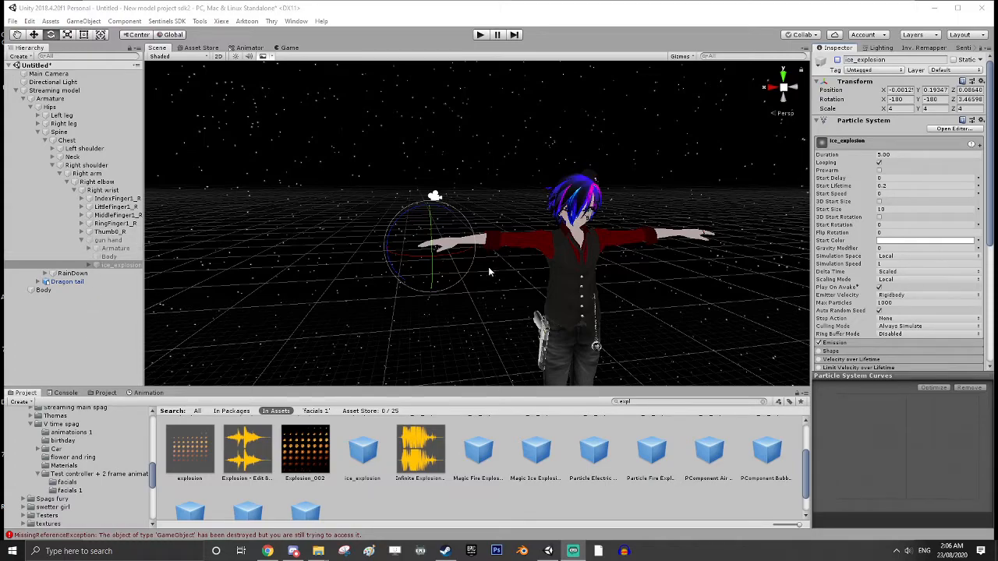
pyautogui.moveTo(678, 309); pyautogui.dragTo(636, 290, button='middle')
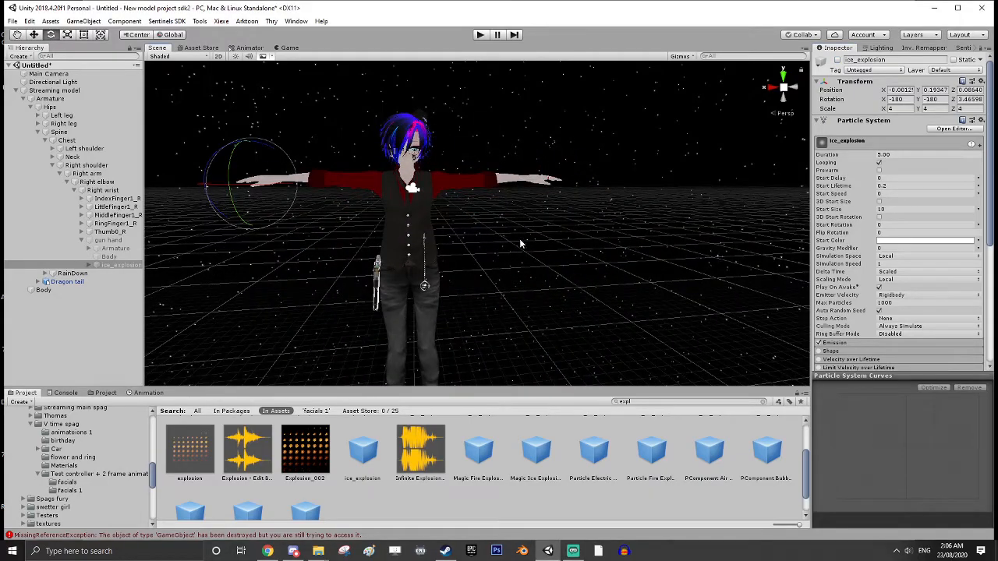
pyautogui.moveTo(524, 240); pyautogui.dragTo(582, 253, button='middle')
pyautogui.moveTo(418, 272); pyautogui.dragTo(523, 278, button='middle')
pyautogui.moveTo(522, 278); pyautogui.dragTo(722, 257, button='right')
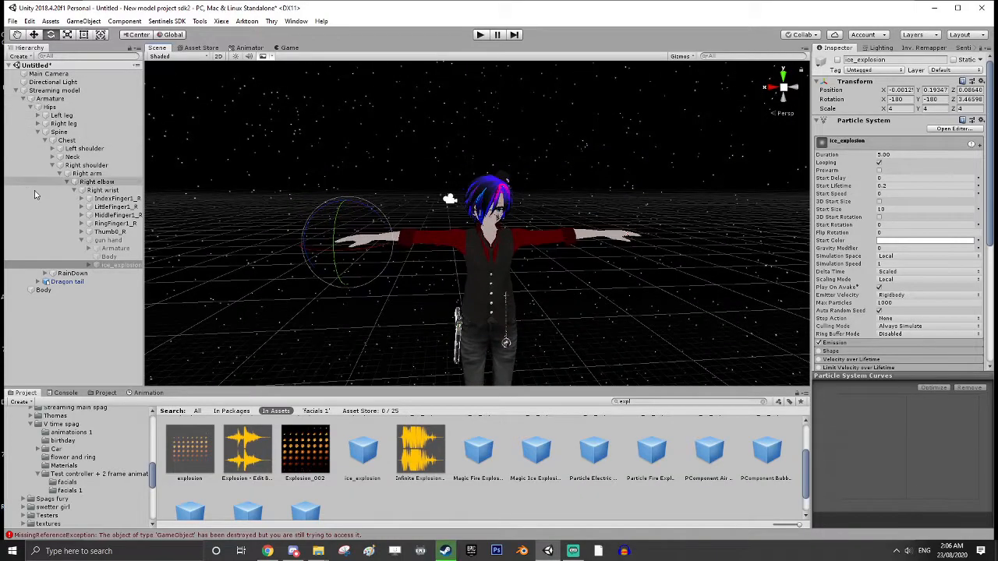